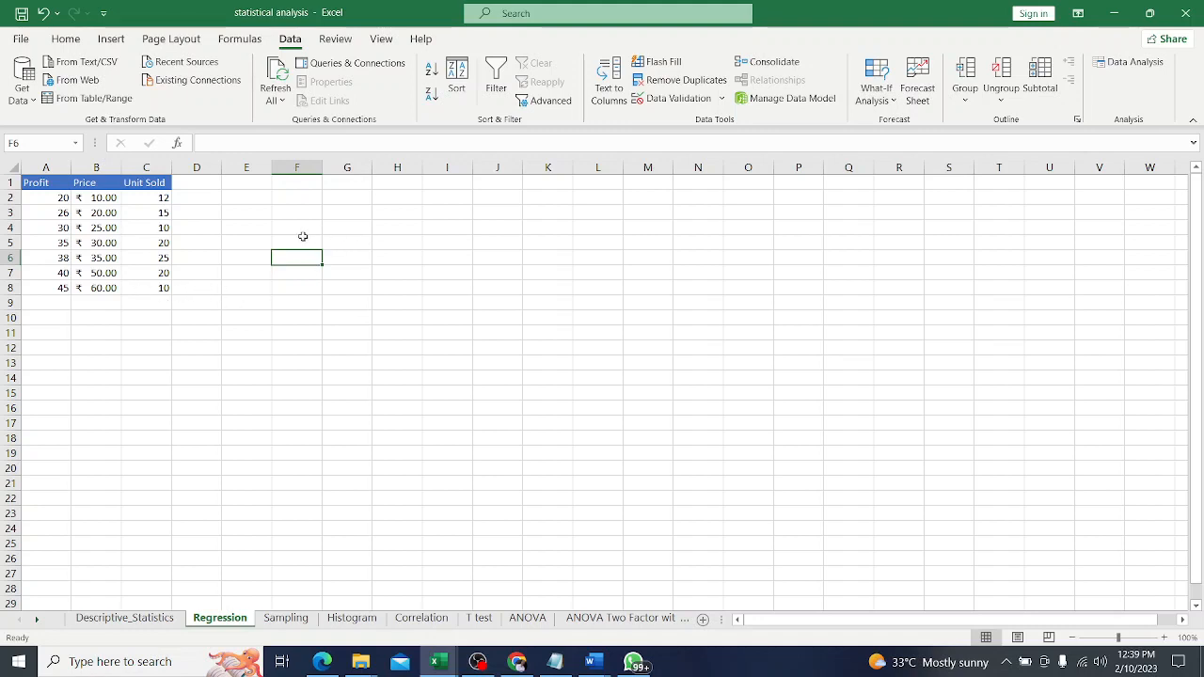
# Switch to Edge and examine the simple linear regression definition and the equation Y = a + bx in Regression Analysis.pdf.
pyautogui.click(303, 241)
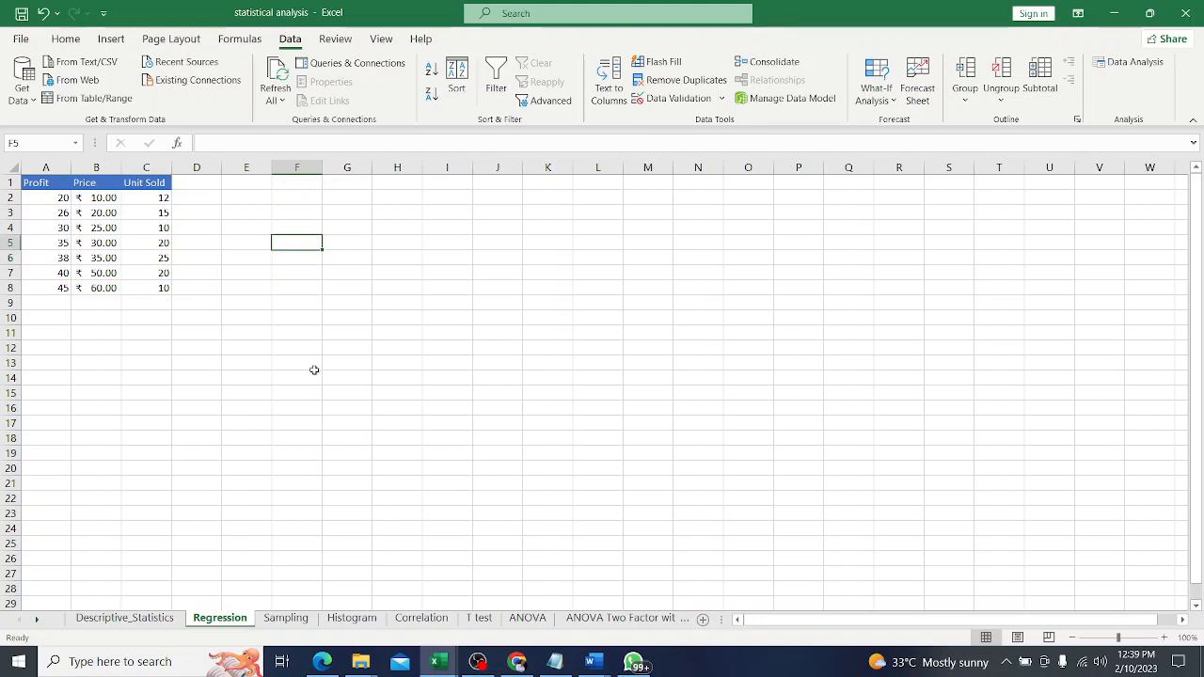
pyautogui.click(322, 661)
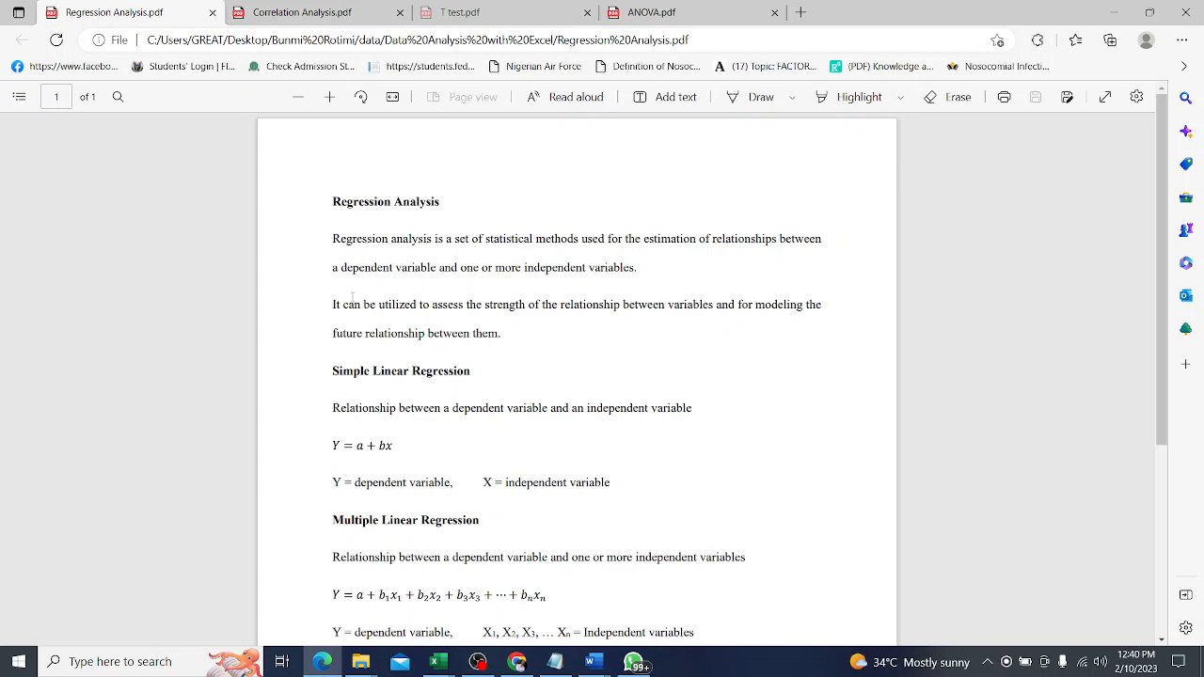
pyautogui.scroll(-1, 352, 298)
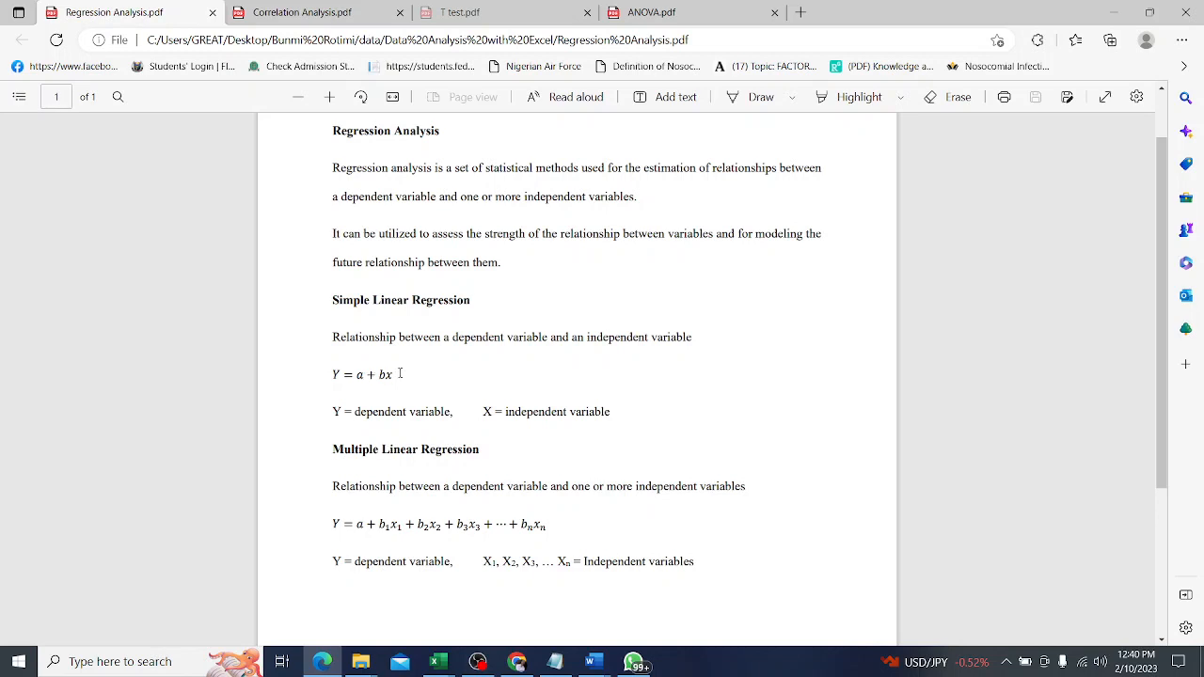
pyautogui.moveTo(400, 374); pyautogui.dragTo(330, 379)
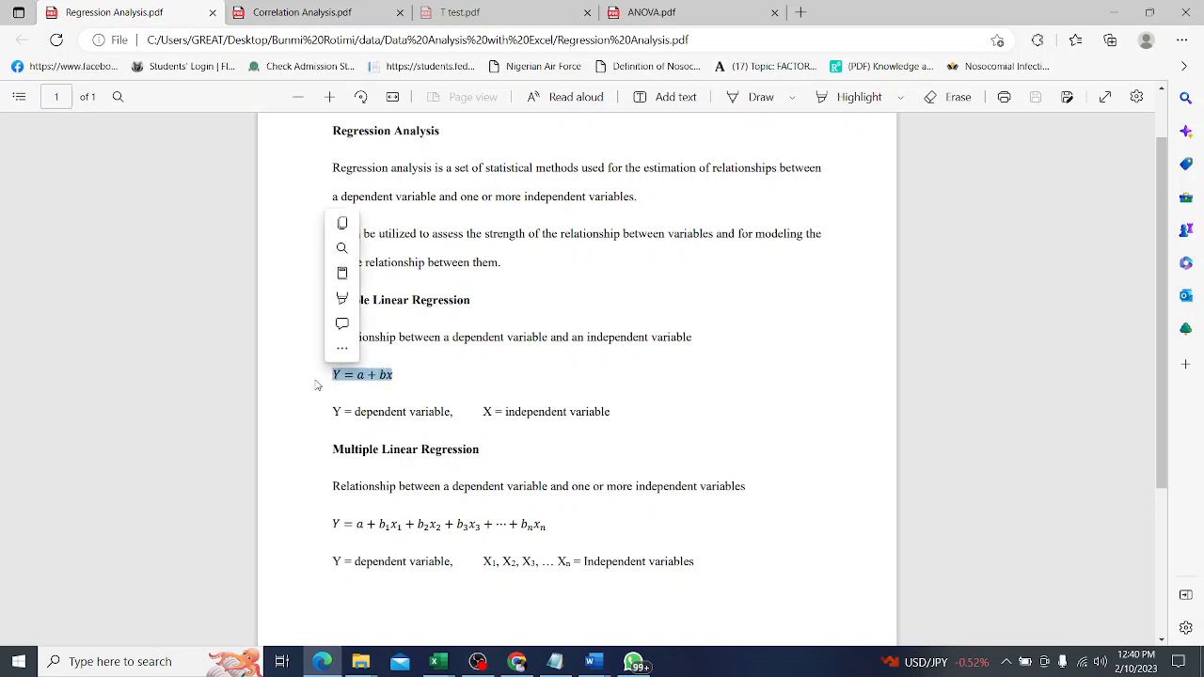
pyautogui.click(398, 376)
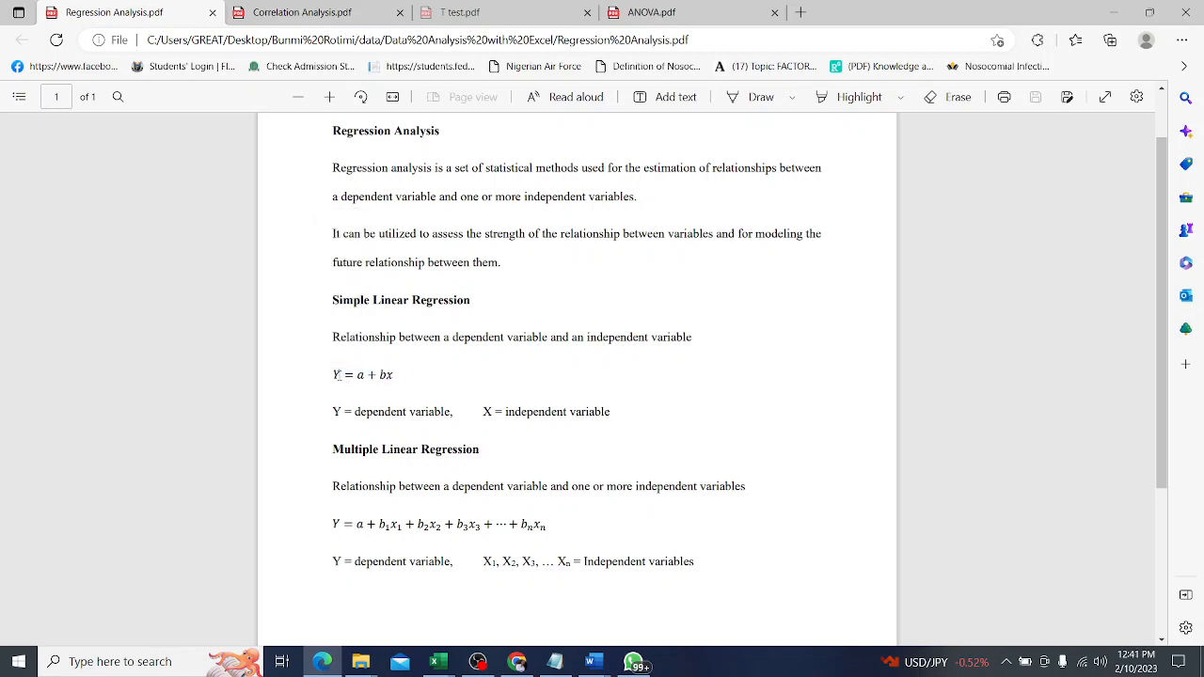
pyautogui.moveTo(339, 375); pyautogui.dragTo(398, 377)
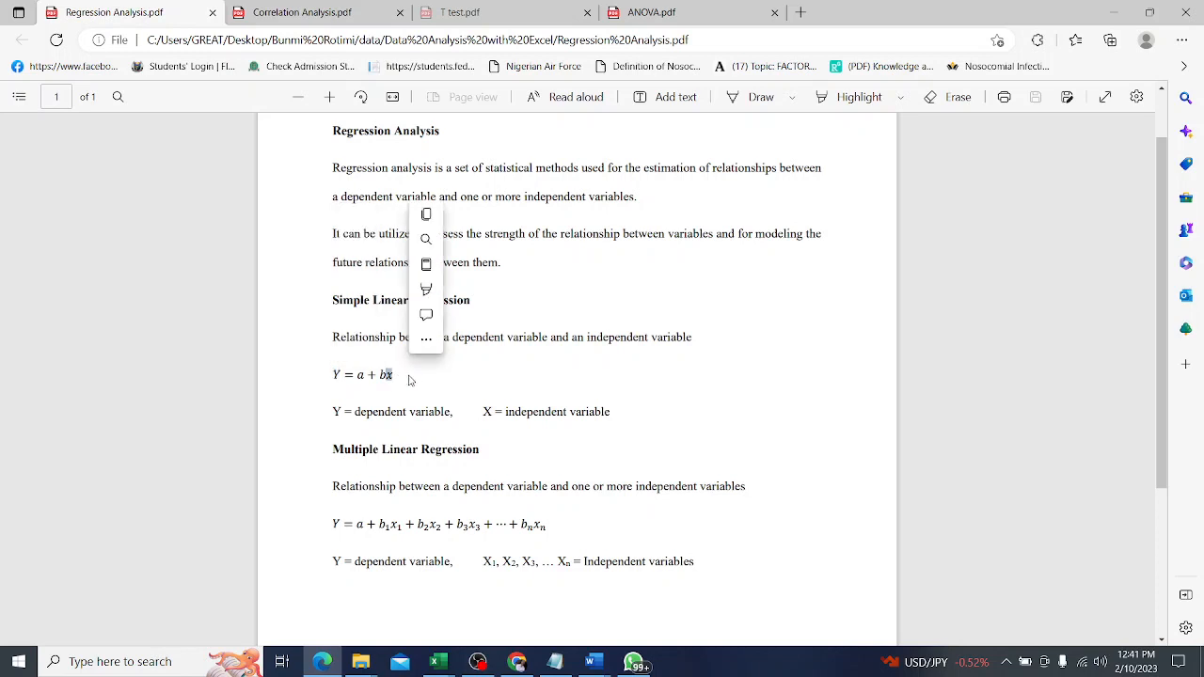
pyautogui.click(359, 380)
pyautogui.doubleClick(361, 376)
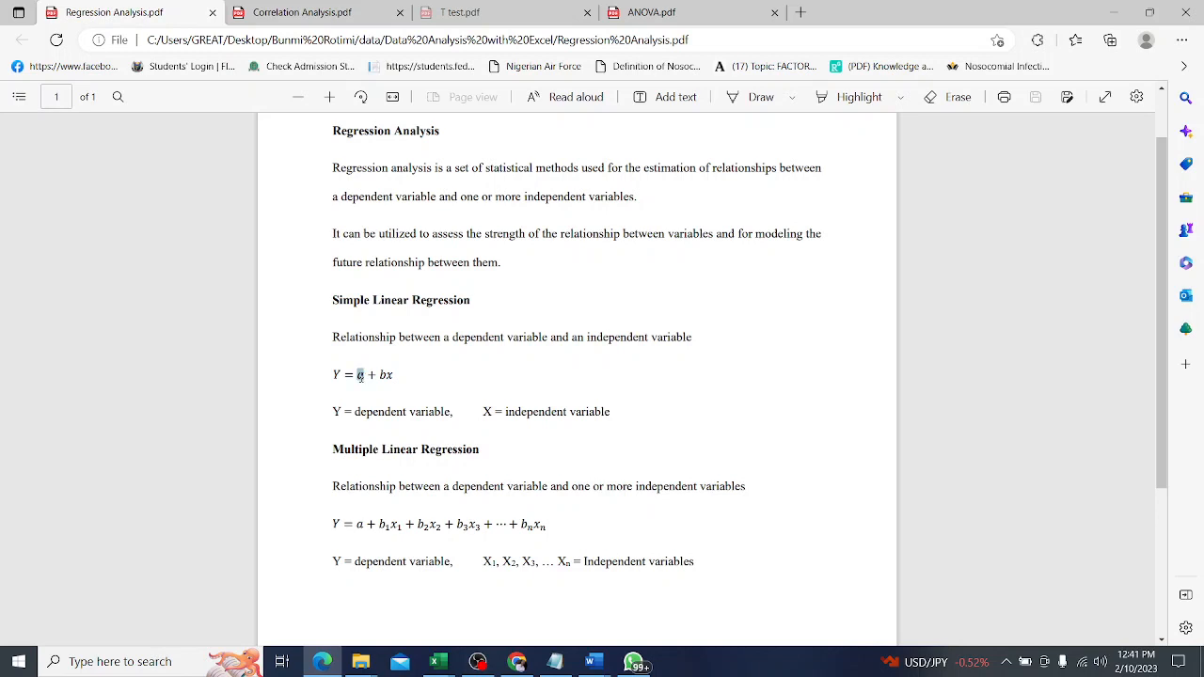
pyautogui.doubleClick(386, 376)
pyautogui.doubleClick(383, 377)
pyautogui.click(439, 388)
pyautogui.moveTo(548, 336); pyautogui.dragTo(443, 336)
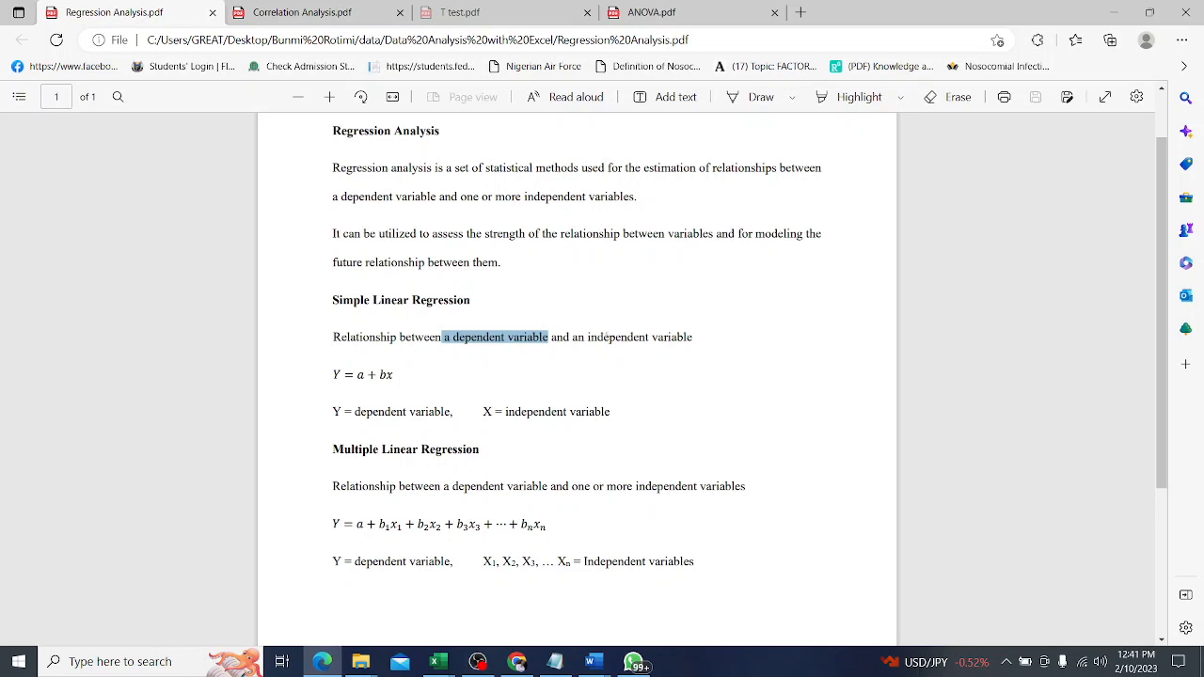
pyautogui.moveTo(588, 337); pyautogui.dragTo(692, 340)
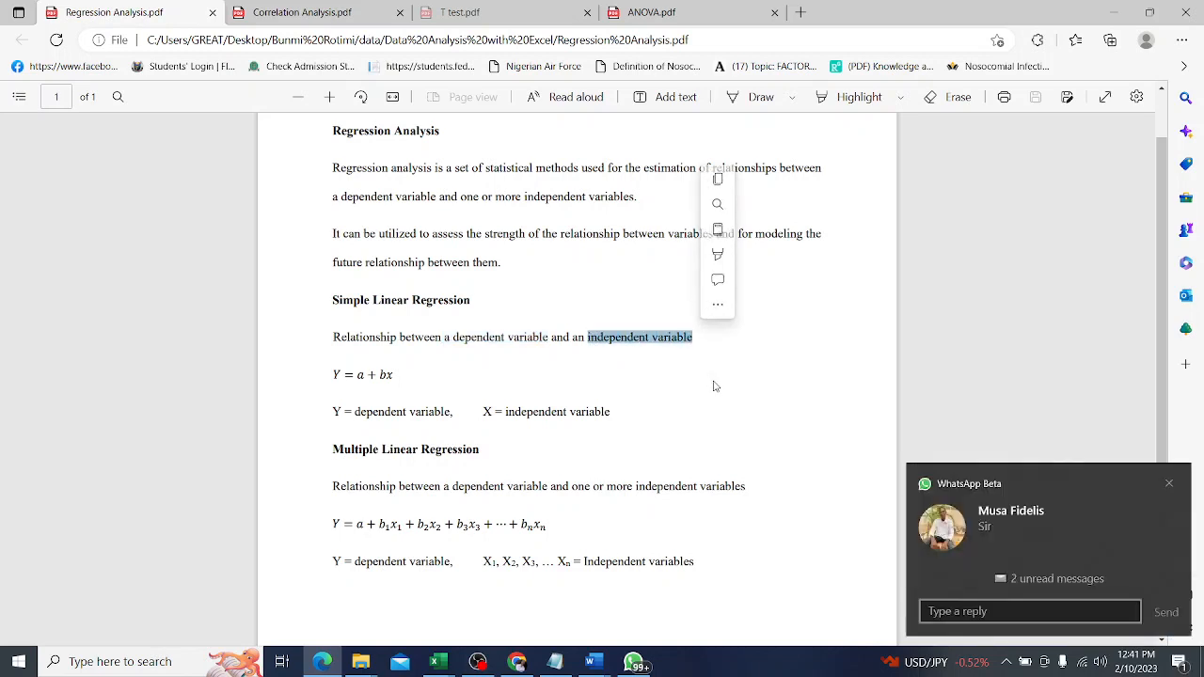
# Examine the multiple linear regression equation and its variables in the PDF, dismissing the message notification.
pyautogui.click(488, 453)
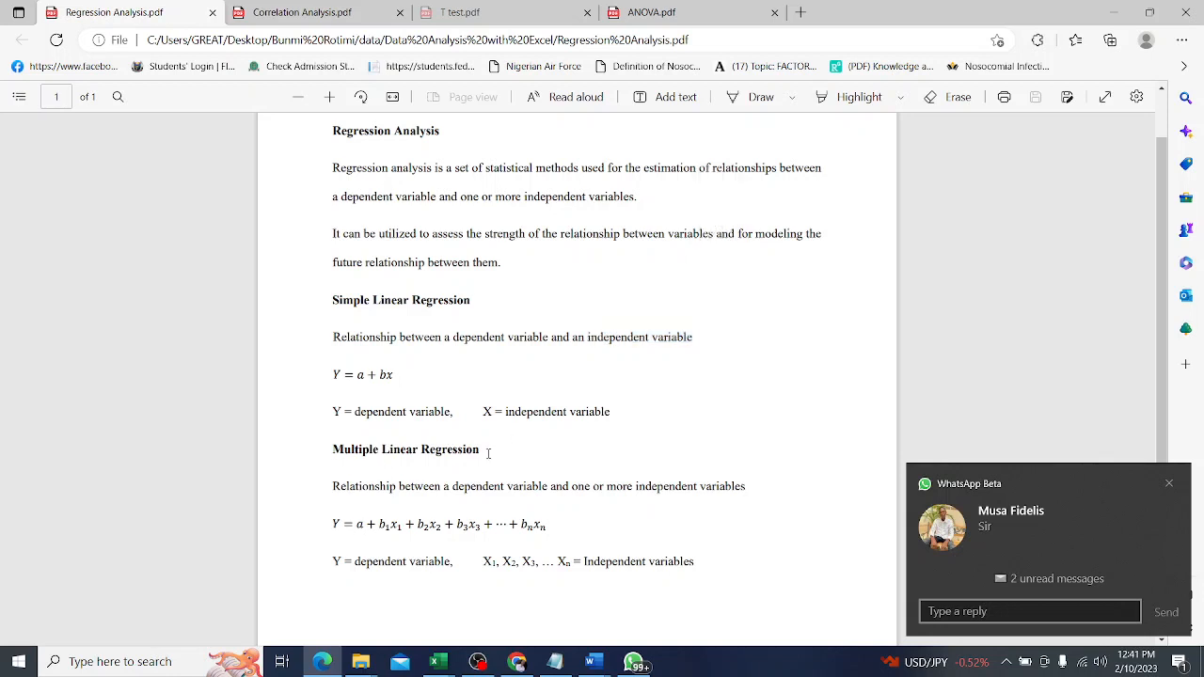
pyautogui.click(1171, 484)
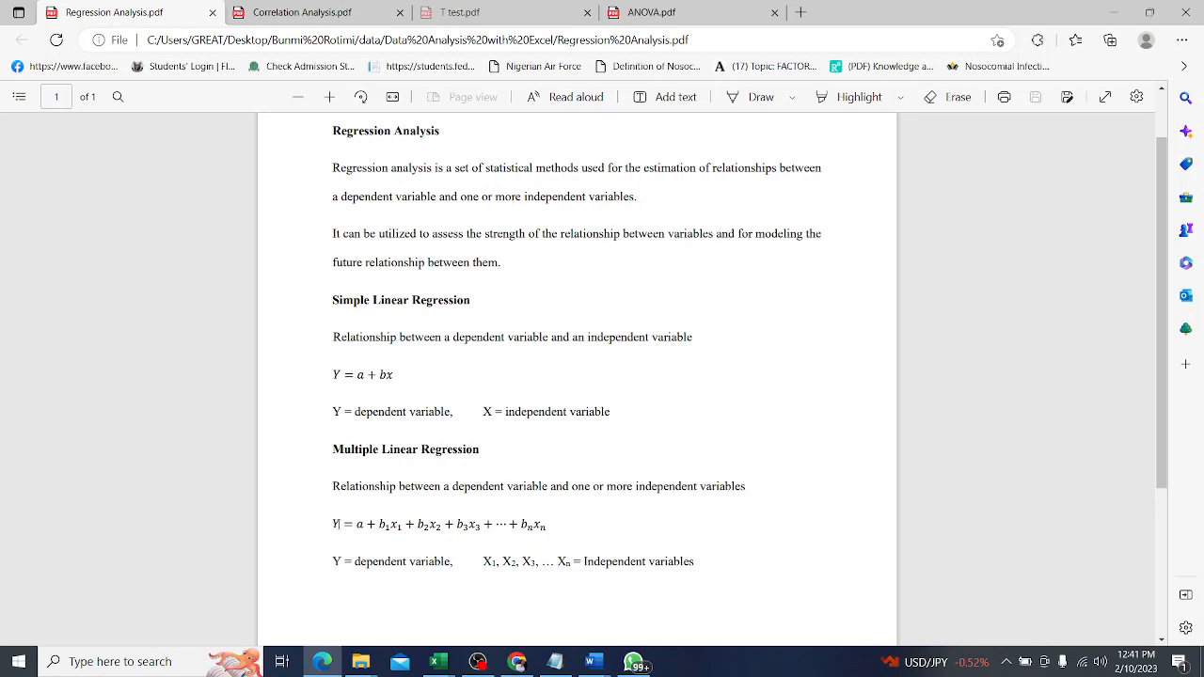
pyautogui.moveTo(335, 523); pyautogui.dragTo(548, 524)
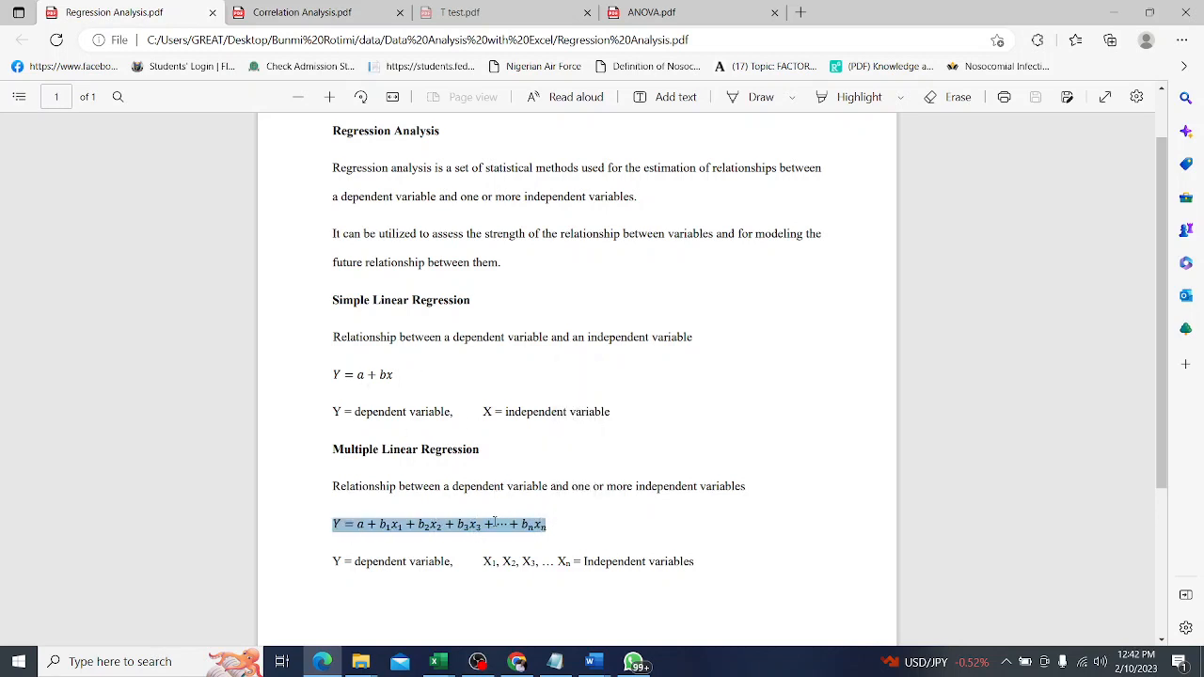
pyautogui.click(538, 525)
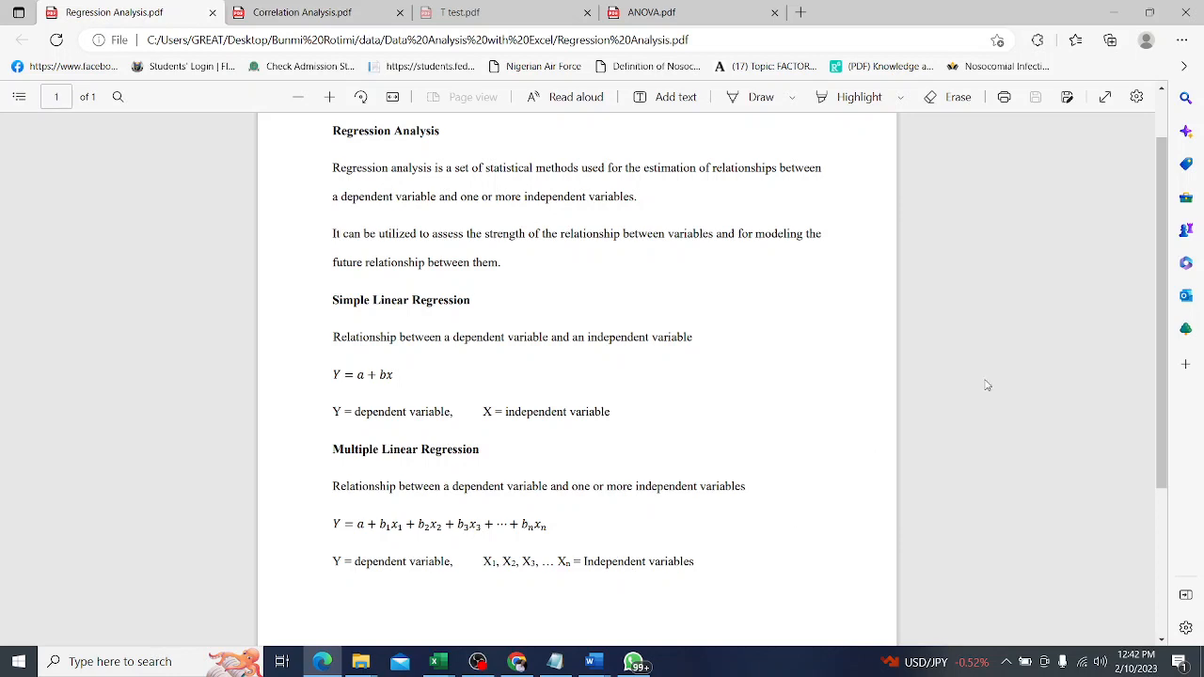
pyautogui.moveTo(1160, 192); pyautogui.dragTo(1162, 246)
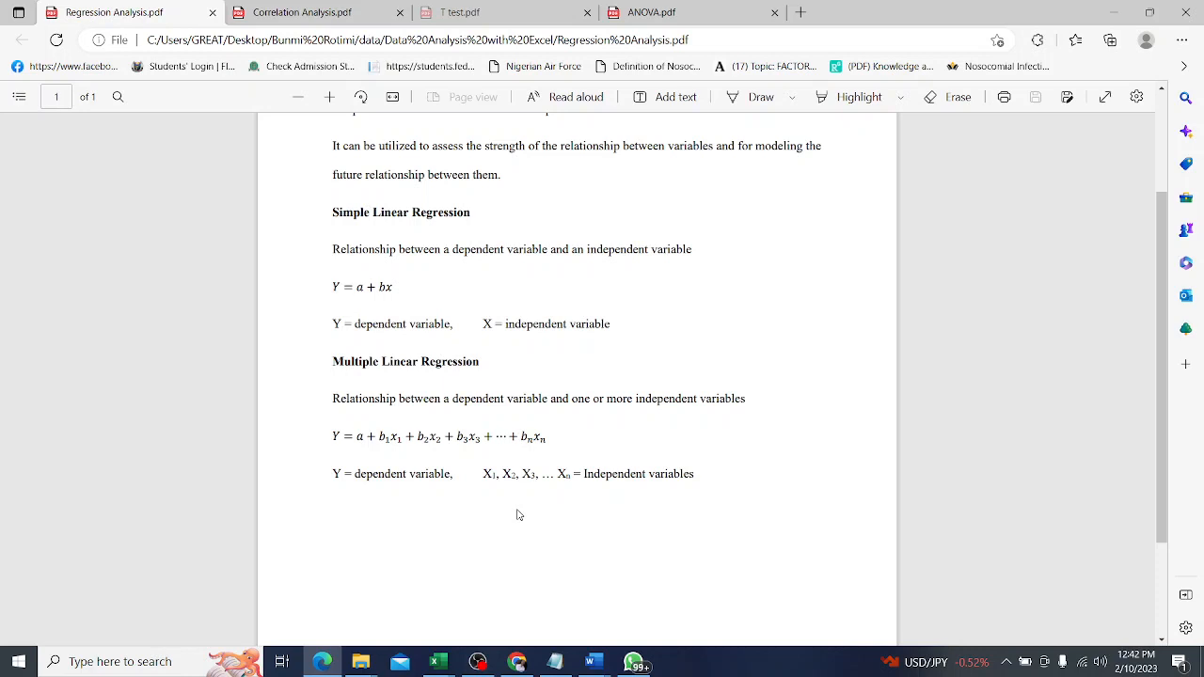
# Switch back to the statistical analysis workbook in Excel, on its Regression sheet.
pyautogui.click(439, 663)
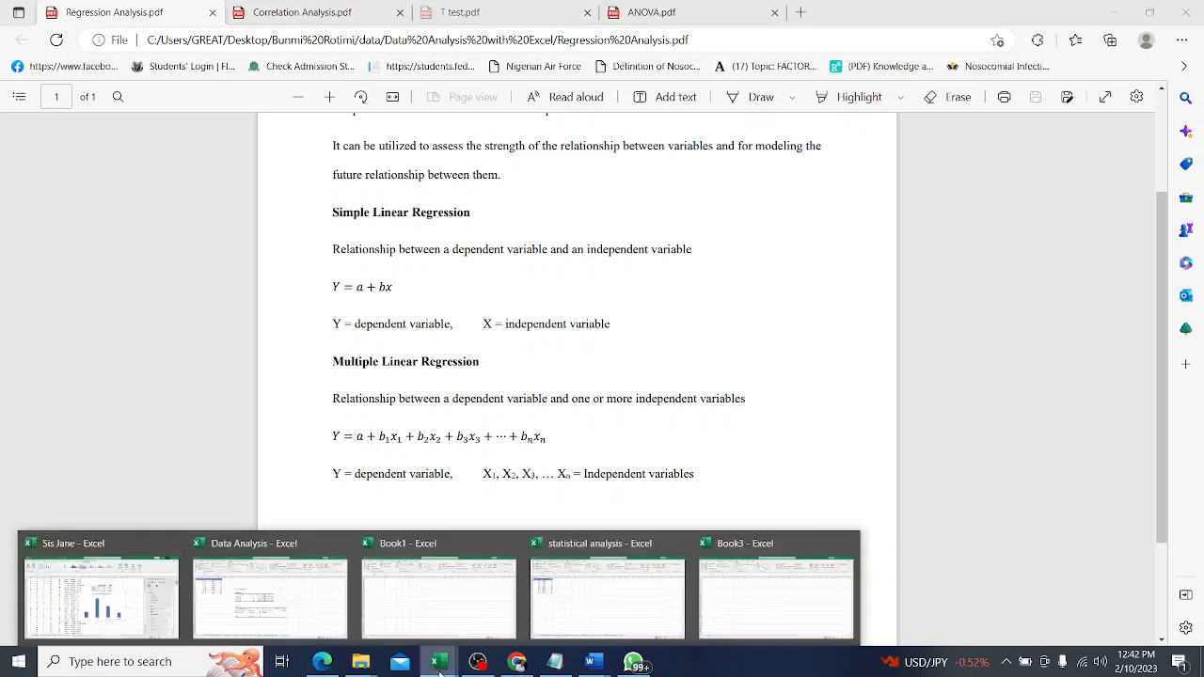
pyautogui.click(620, 589)
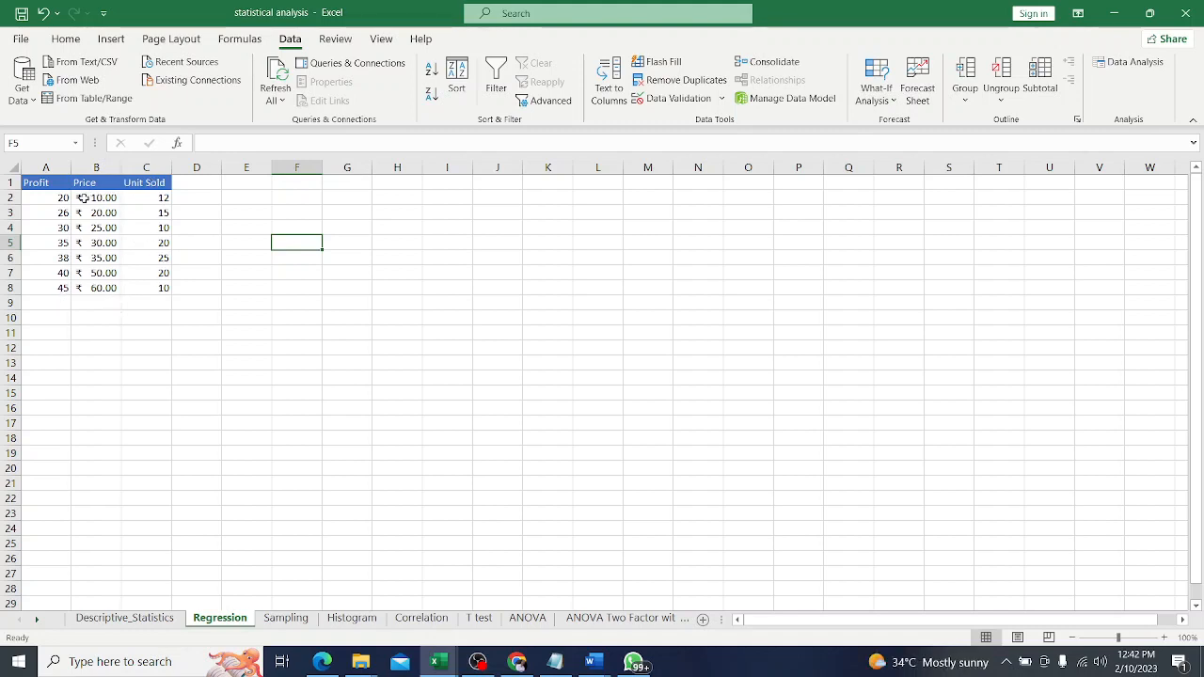
pyautogui.click(246, 211)
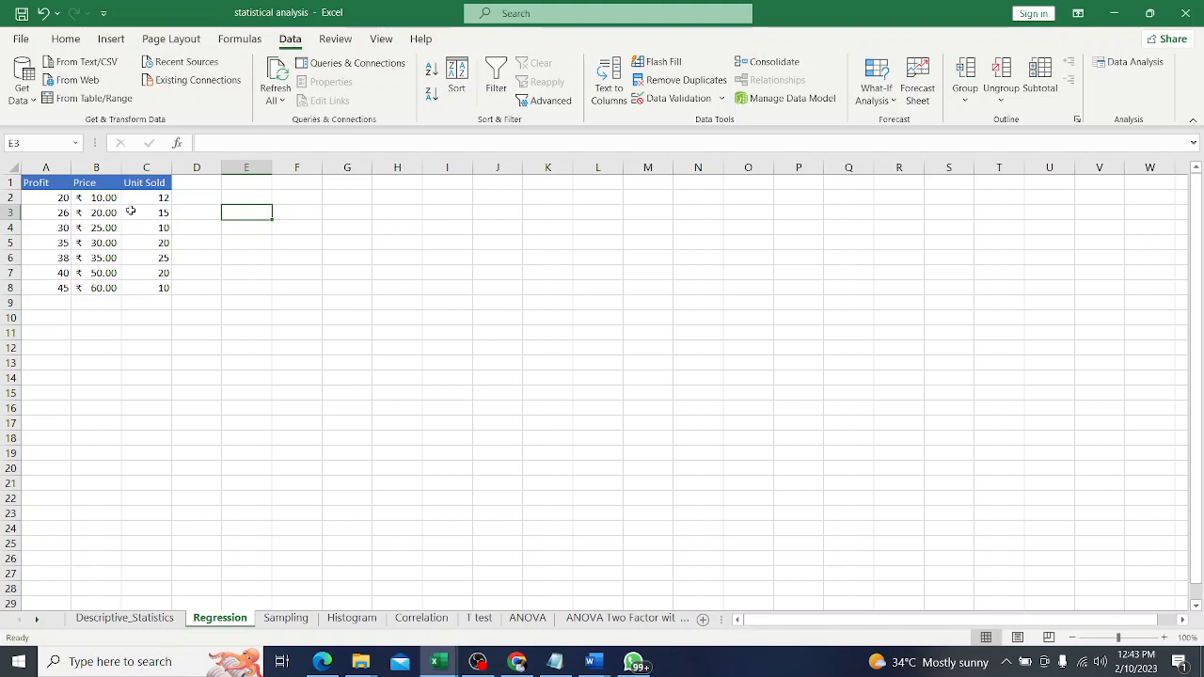
# Open the Regression tool from the data analysis tools and move its dialog clear of the data.
pyautogui.click(1129, 66)
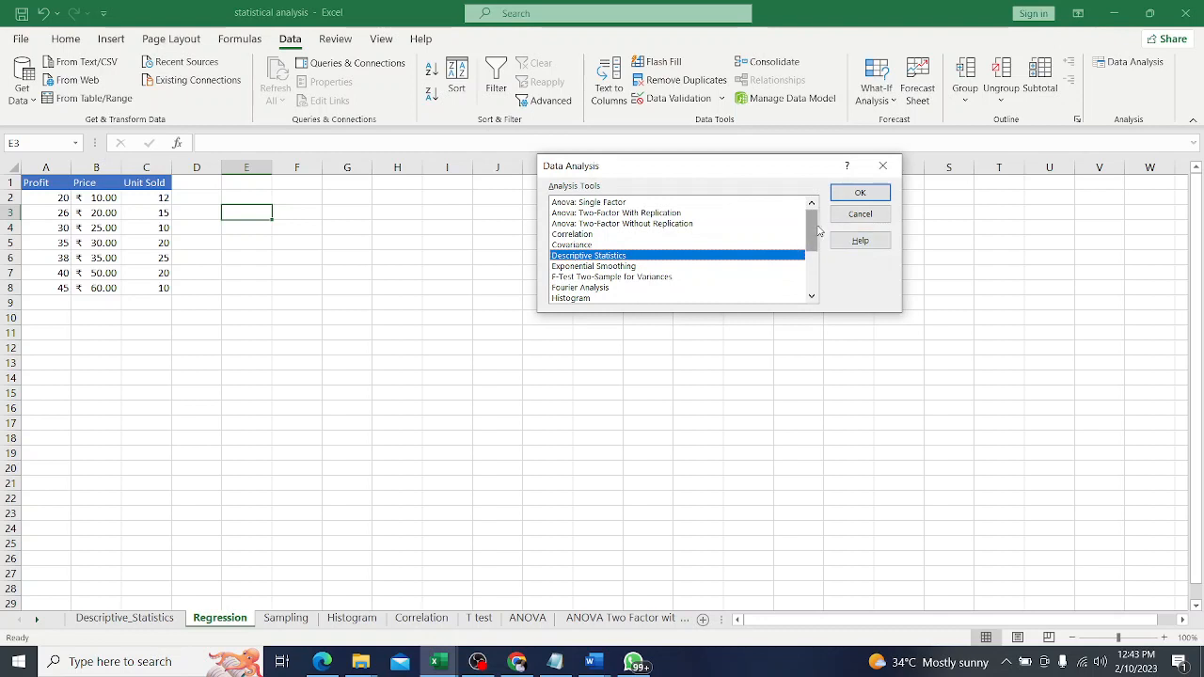
pyautogui.scroll(-1, 814, 241)
pyautogui.scroll(-2, 824, 242)
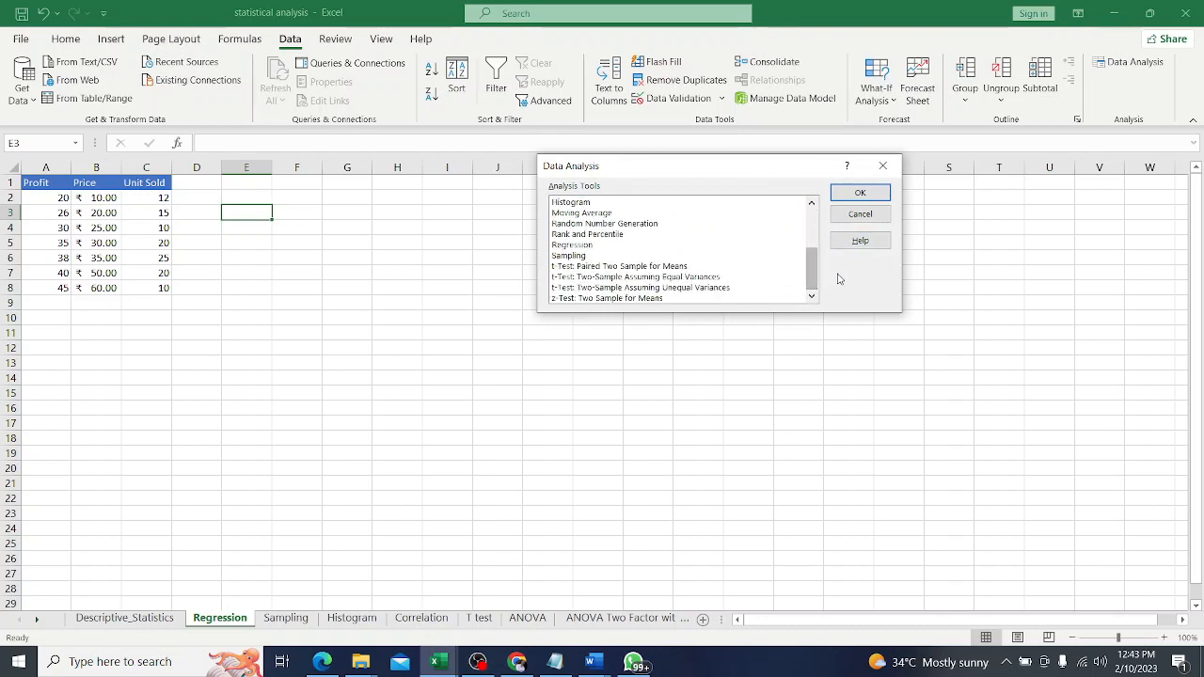
pyautogui.click(579, 247)
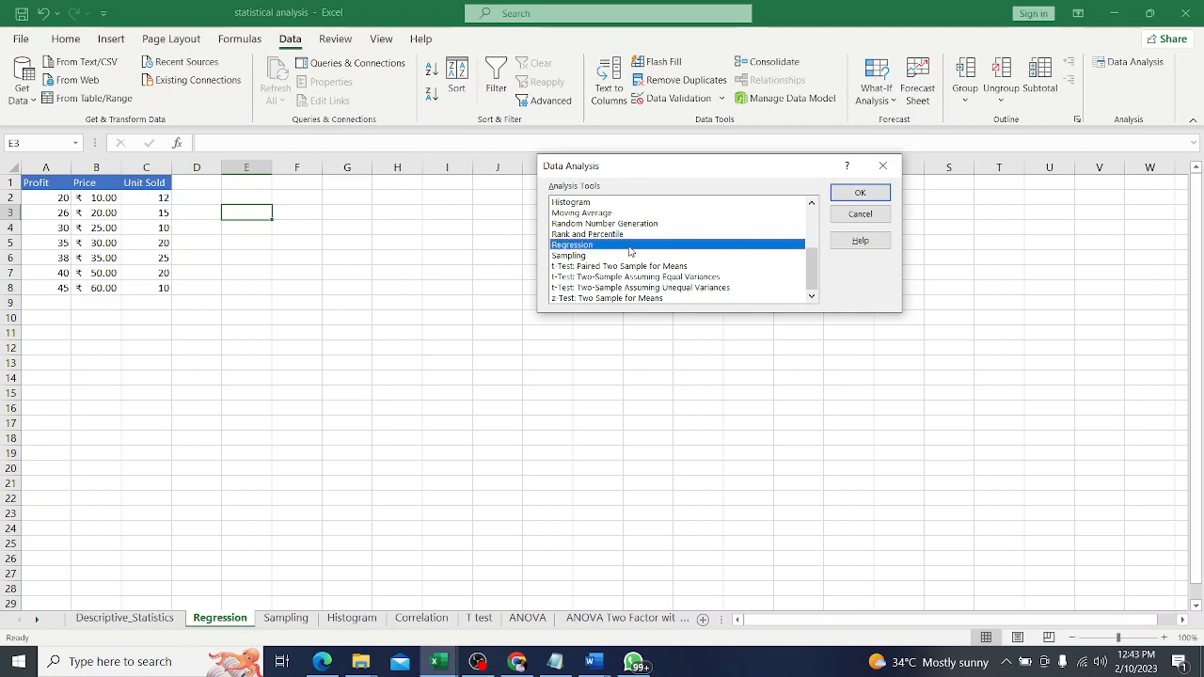
pyautogui.click(860, 193)
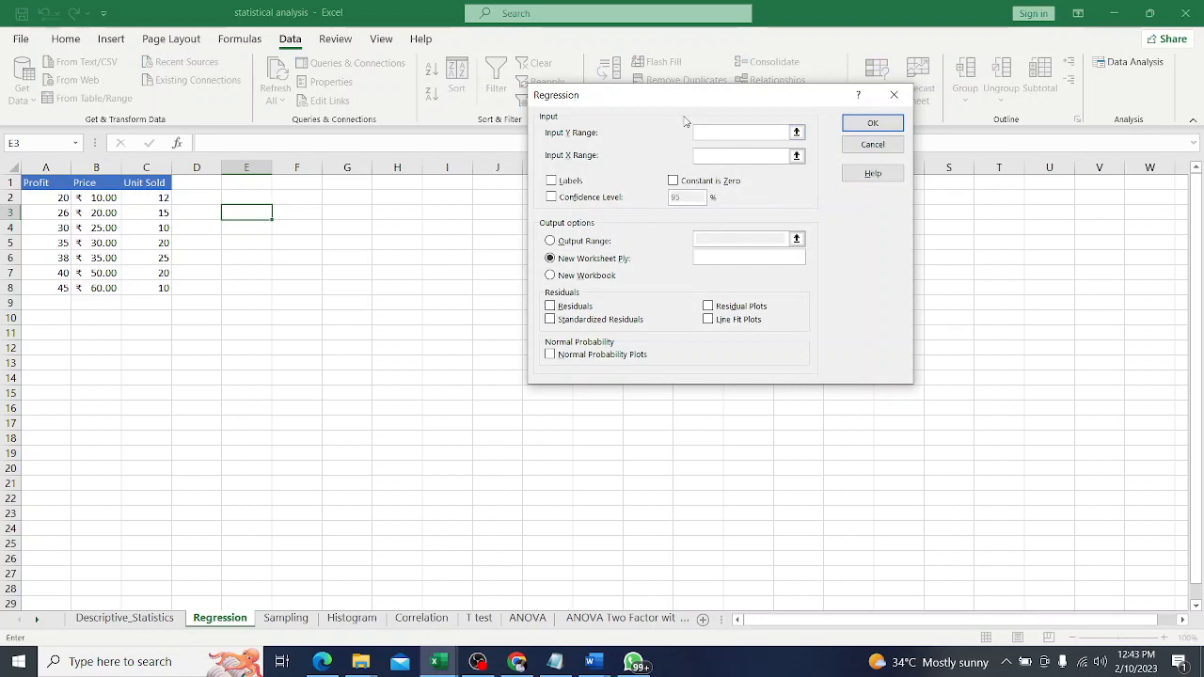
pyautogui.moveTo(694, 94); pyautogui.dragTo(712, 75)
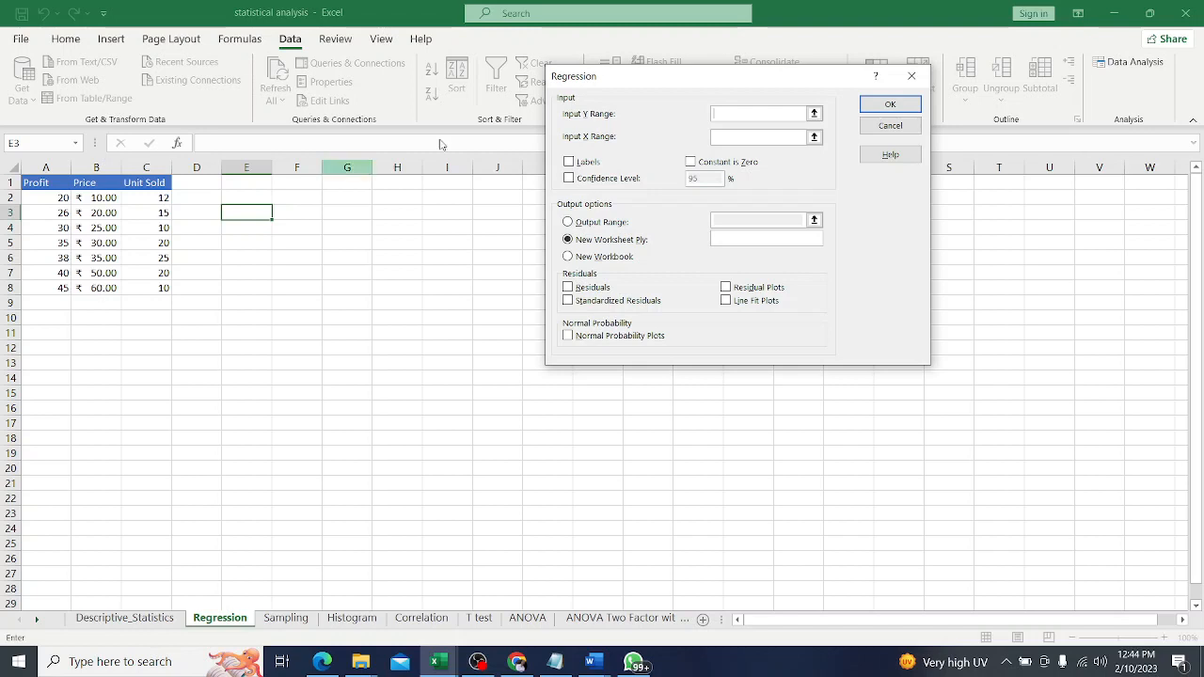
# Set the regression's Y range to the Profit data A1:A8 and X range to the Price data B1:B8, with labels included.
pyautogui.click(814, 114)
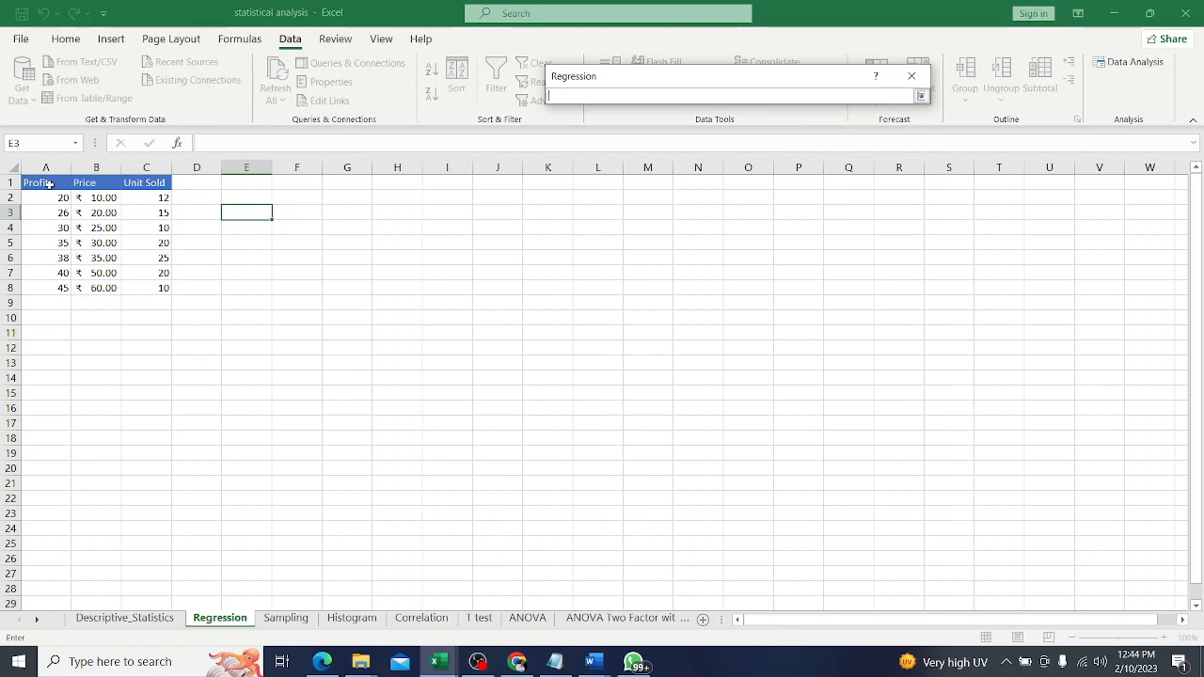
pyautogui.moveTo(46, 183); pyautogui.dragTo(57, 282)
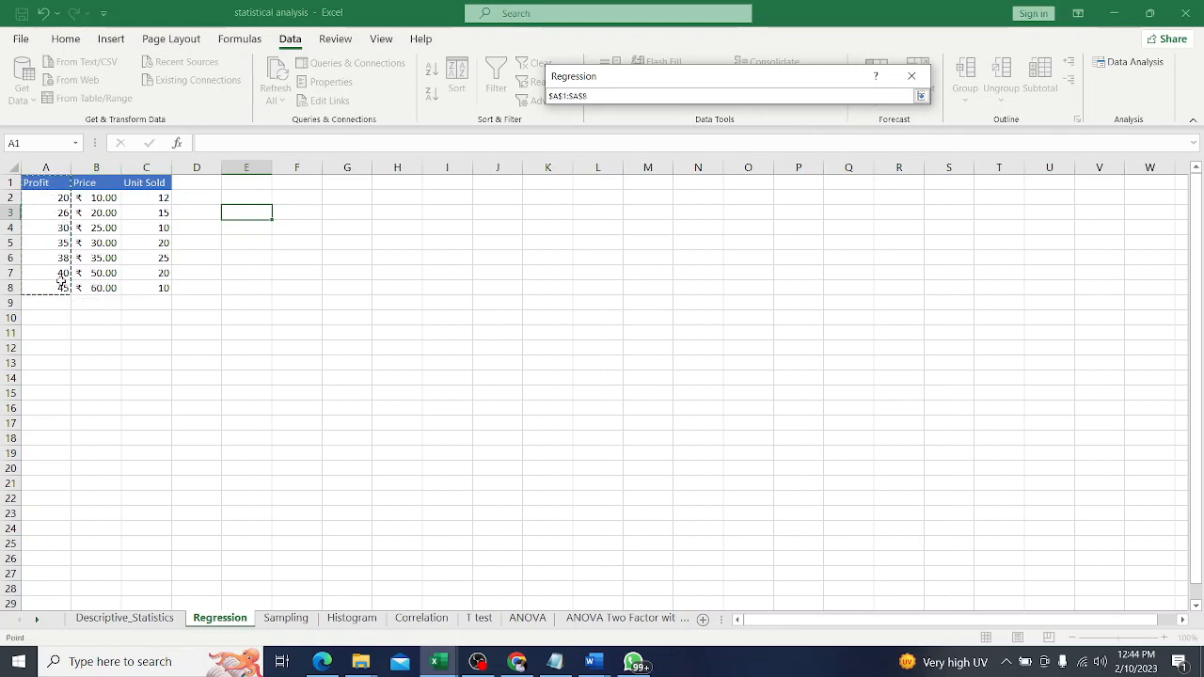
pyautogui.click(921, 96)
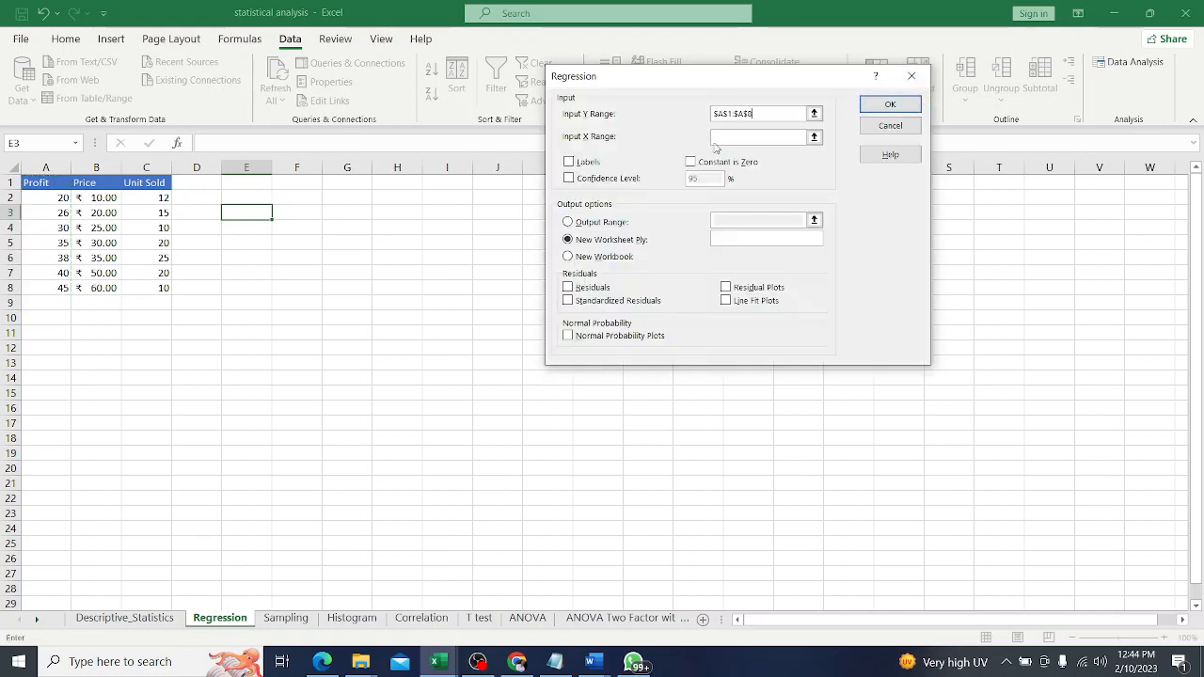
pyautogui.click(814, 137)
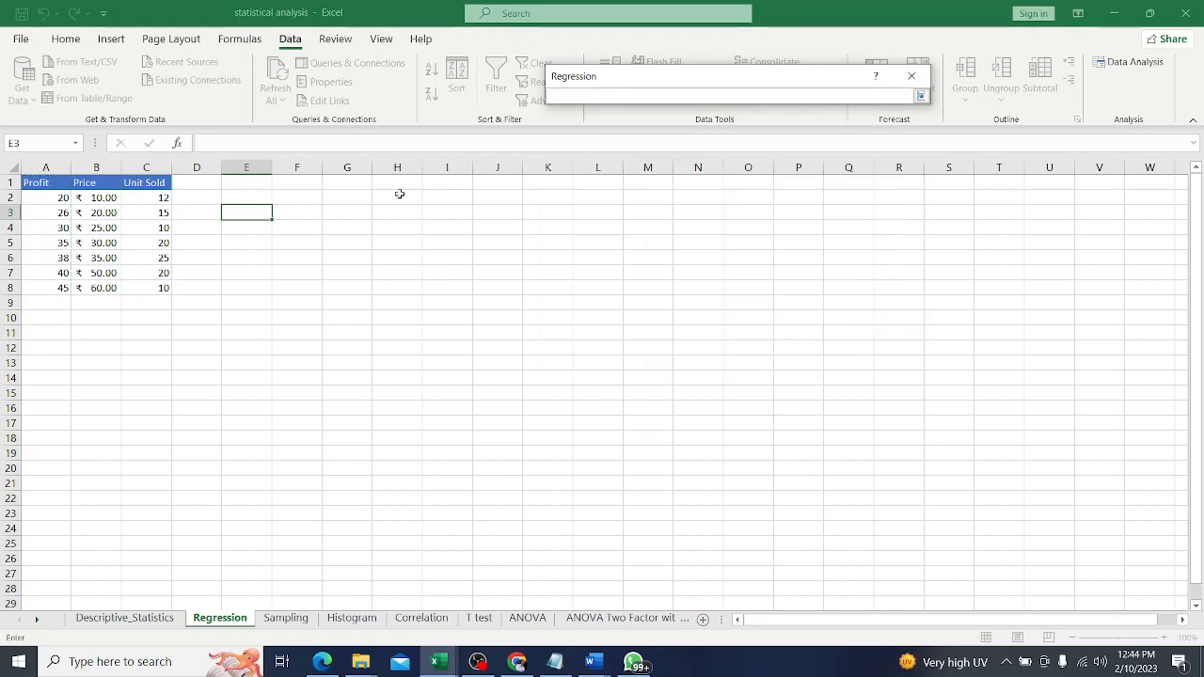
pyautogui.moveTo(96, 183); pyautogui.dragTo(105, 284)
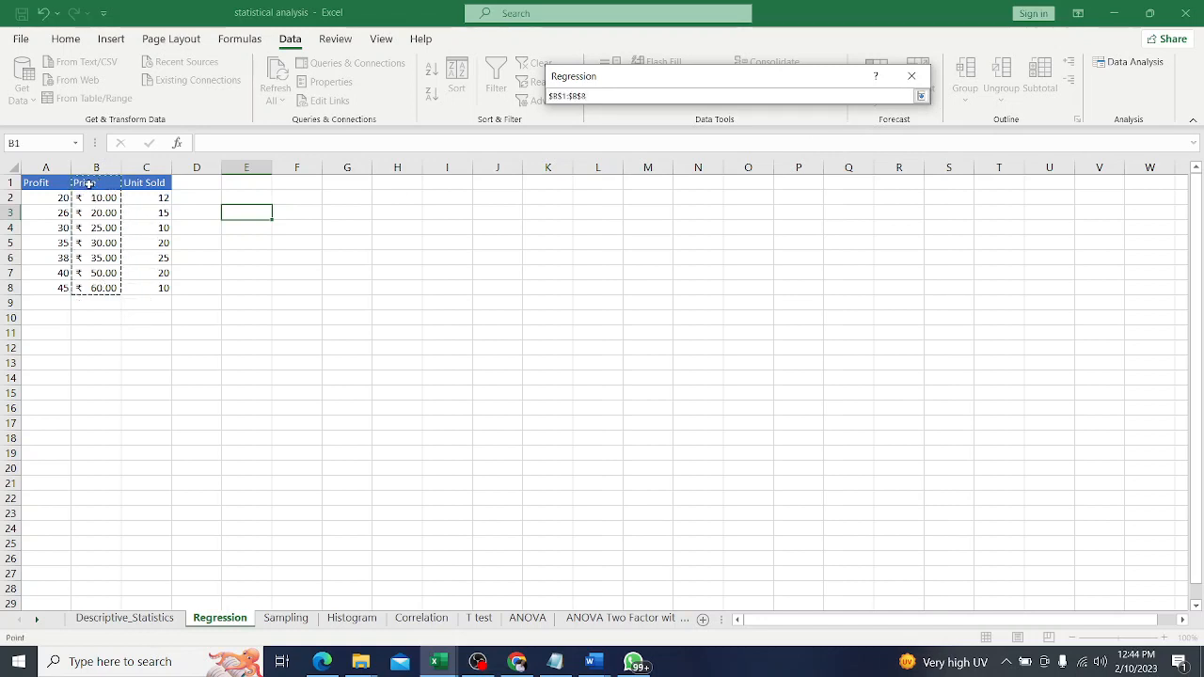
pyautogui.click(920, 96)
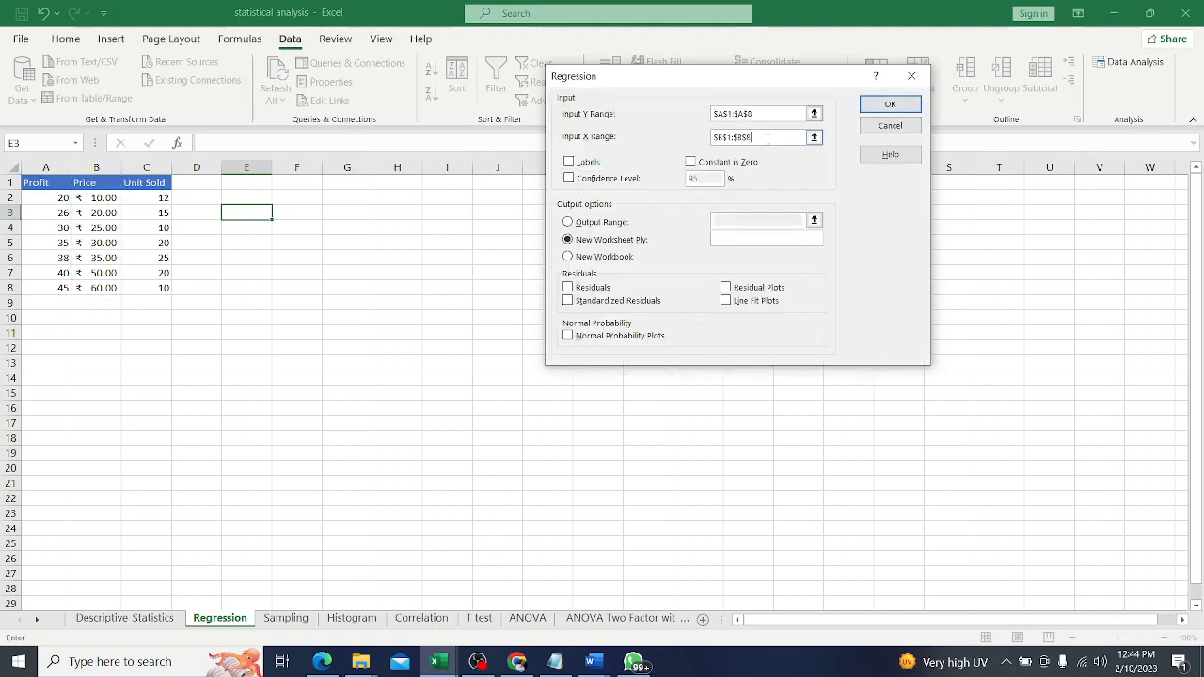
pyautogui.click(572, 167)
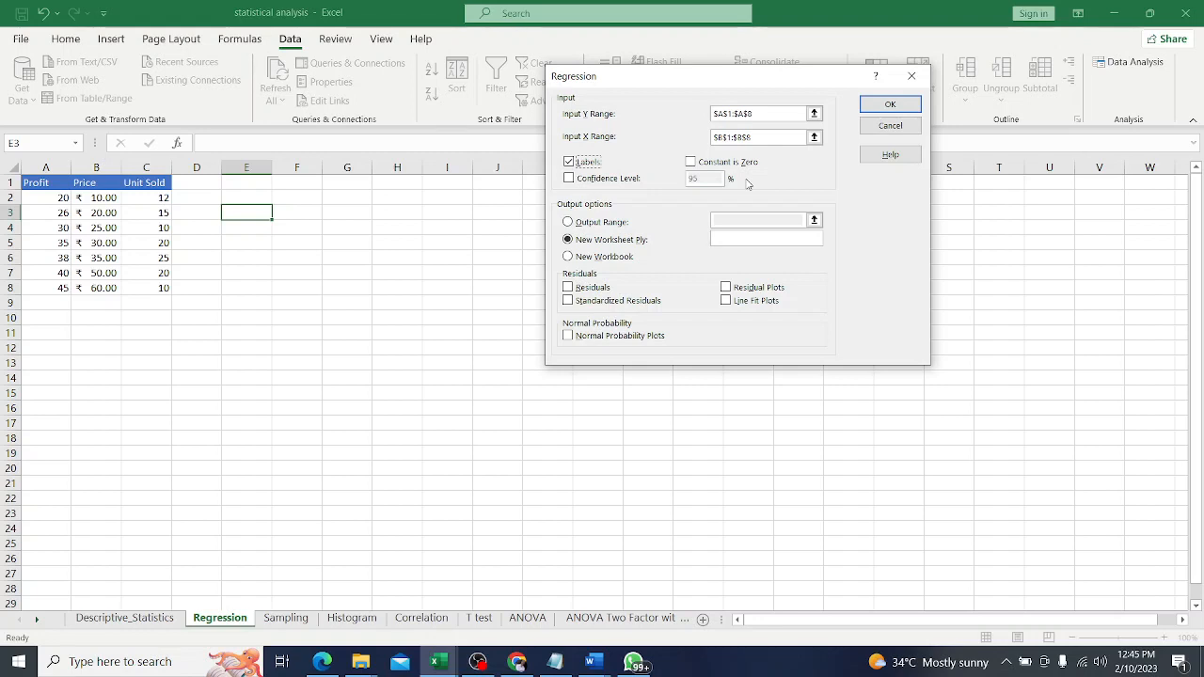
pyautogui.click(568, 177)
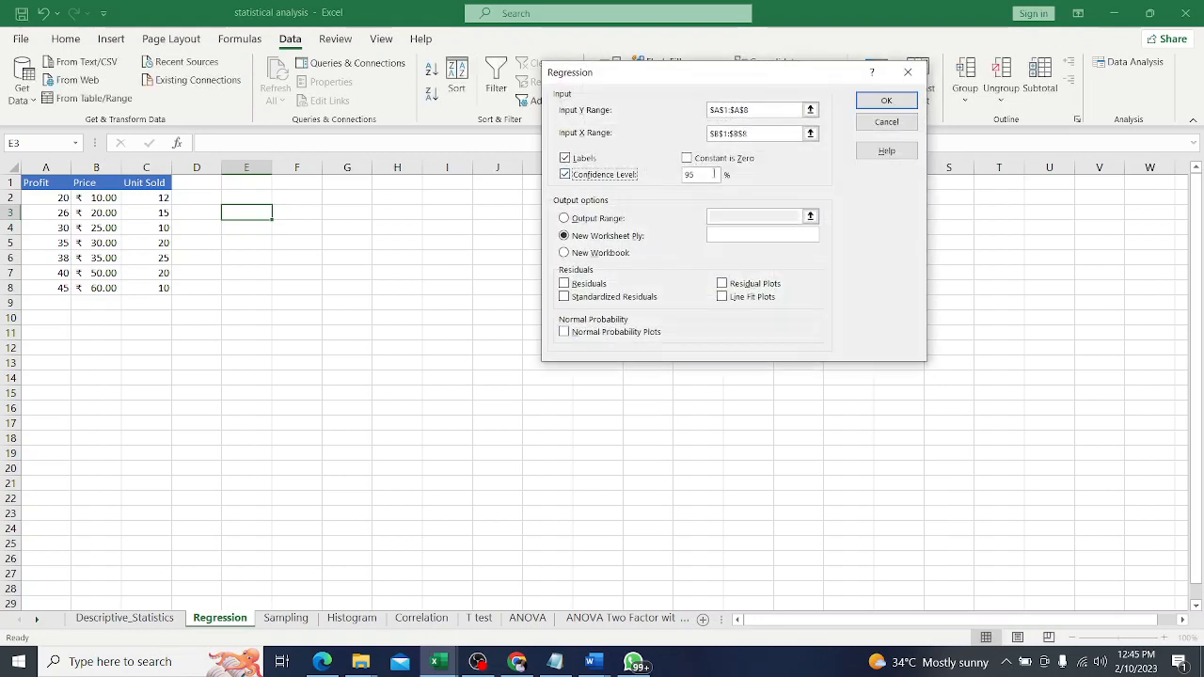
pyautogui.click(712, 175)
pyautogui.click(565, 178)
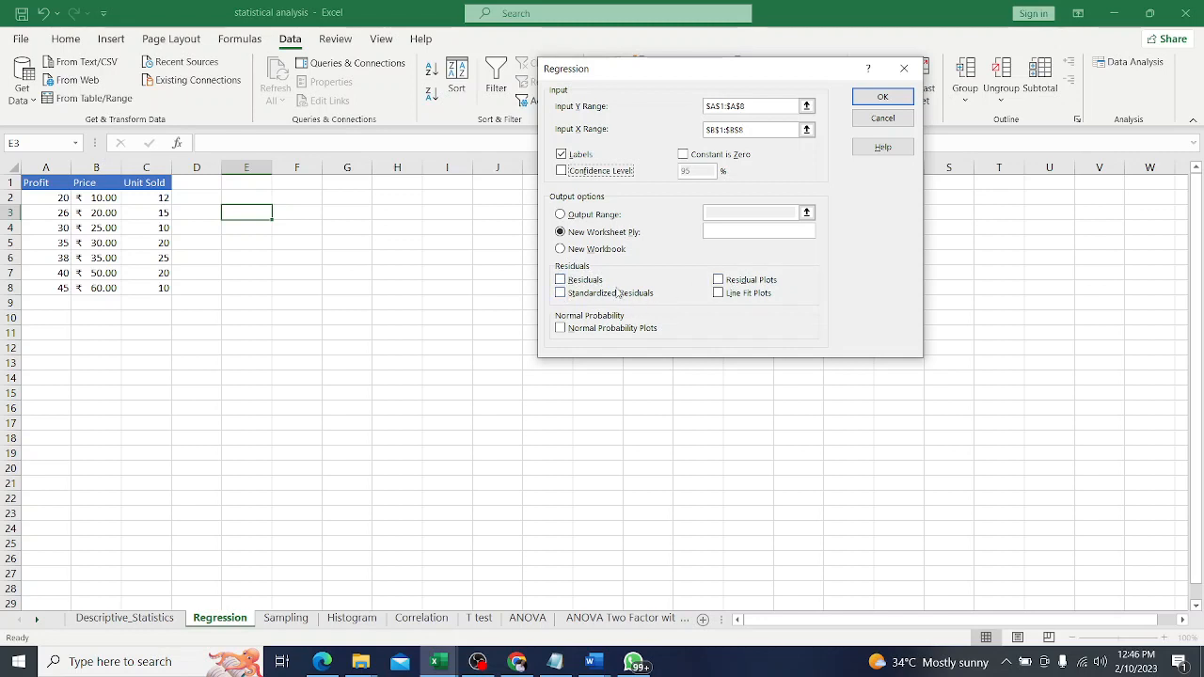
# Include residuals, residual plots and line fit plots in the regression output.
pyautogui.click(560, 280)
pyautogui.click(719, 293)
pyautogui.press('Return')
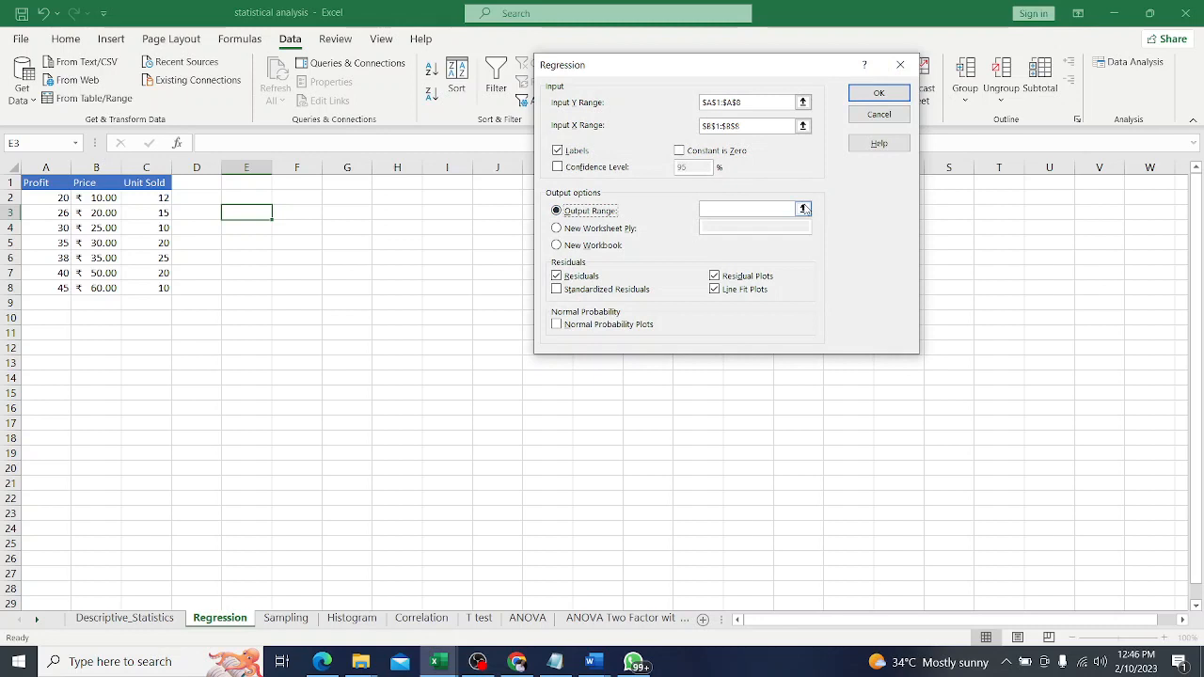
# Set the output range to cell G3 on the same sheet and run the regression.
pyautogui.click(804, 204)
pyautogui.click(355, 211)
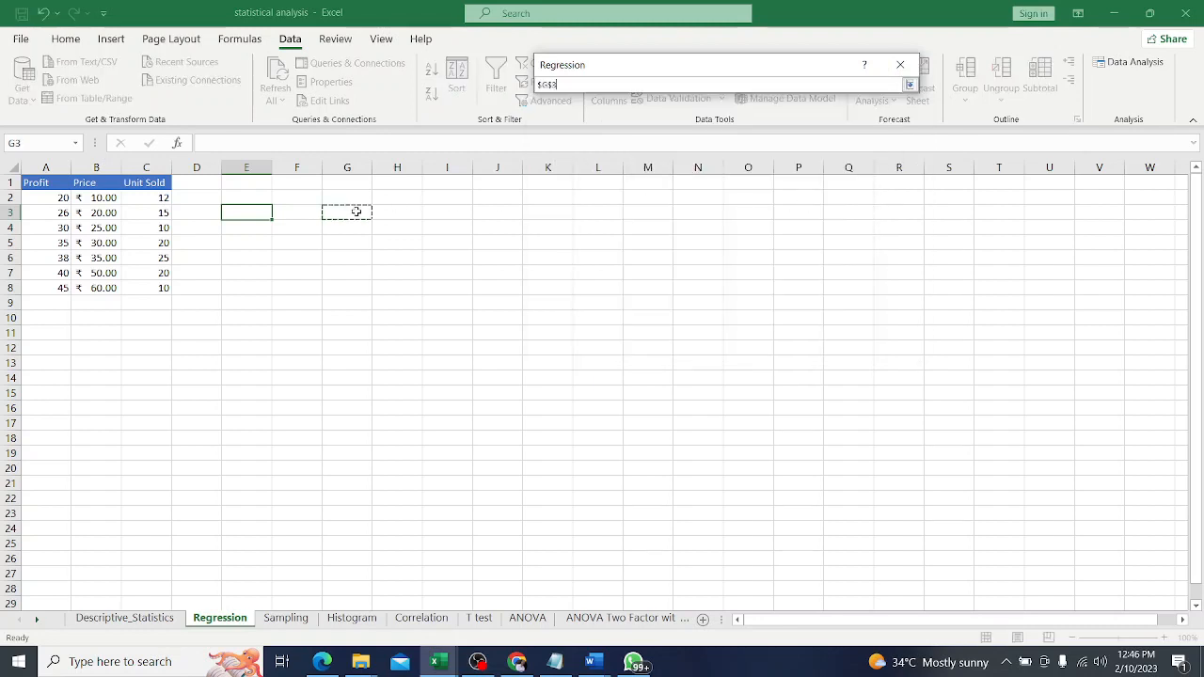
pyautogui.click(909, 85)
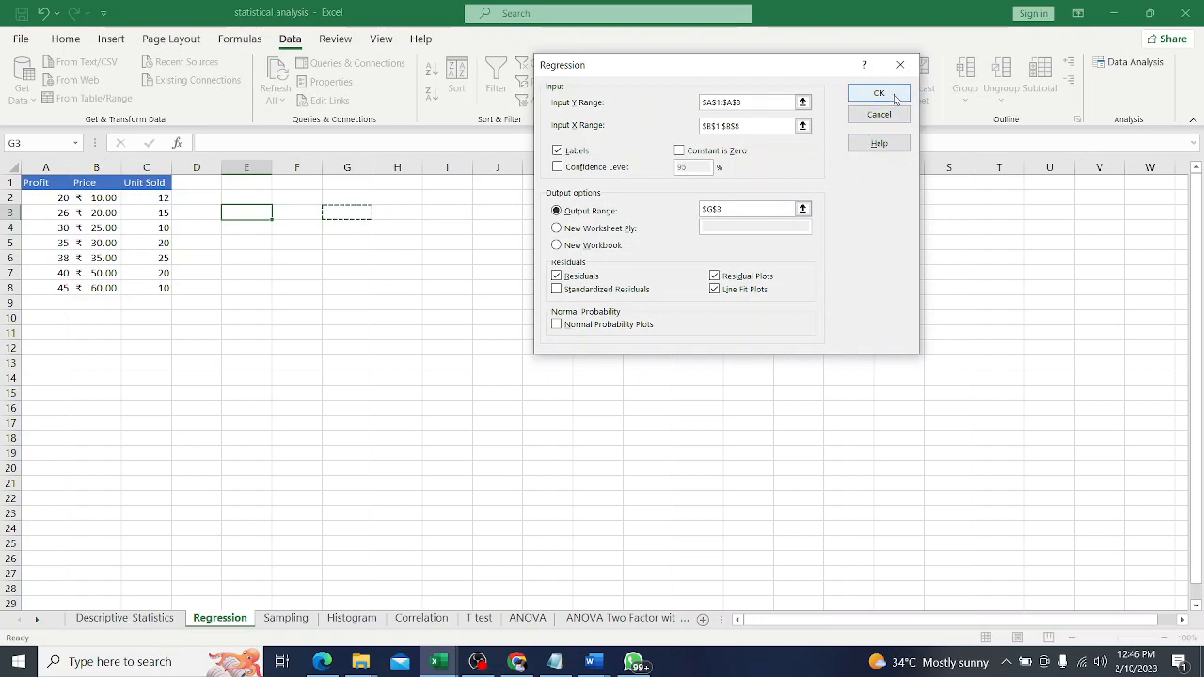
pyautogui.click(894, 97)
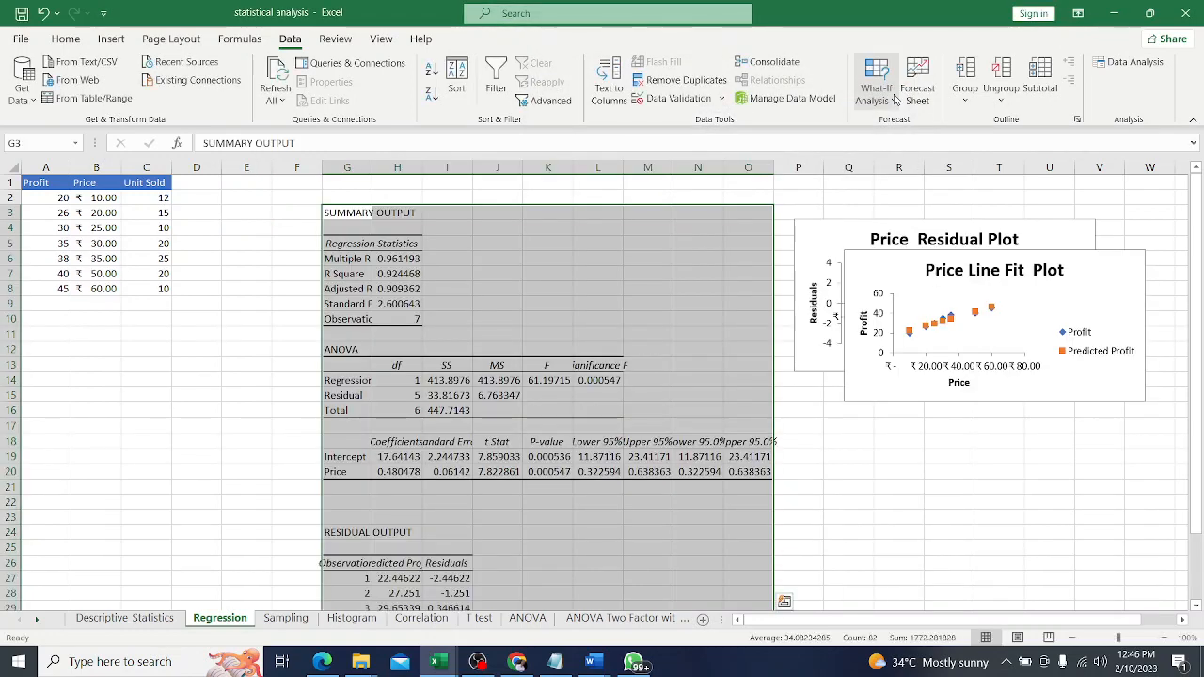
# Move the Price Line Fit Plot below the Price Residual Plot so the two charts no longer overlap.
pyautogui.click(1105, 258)
pyautogui.moveTo(1105, 258); pyautogui.dragTo(1155, 380)
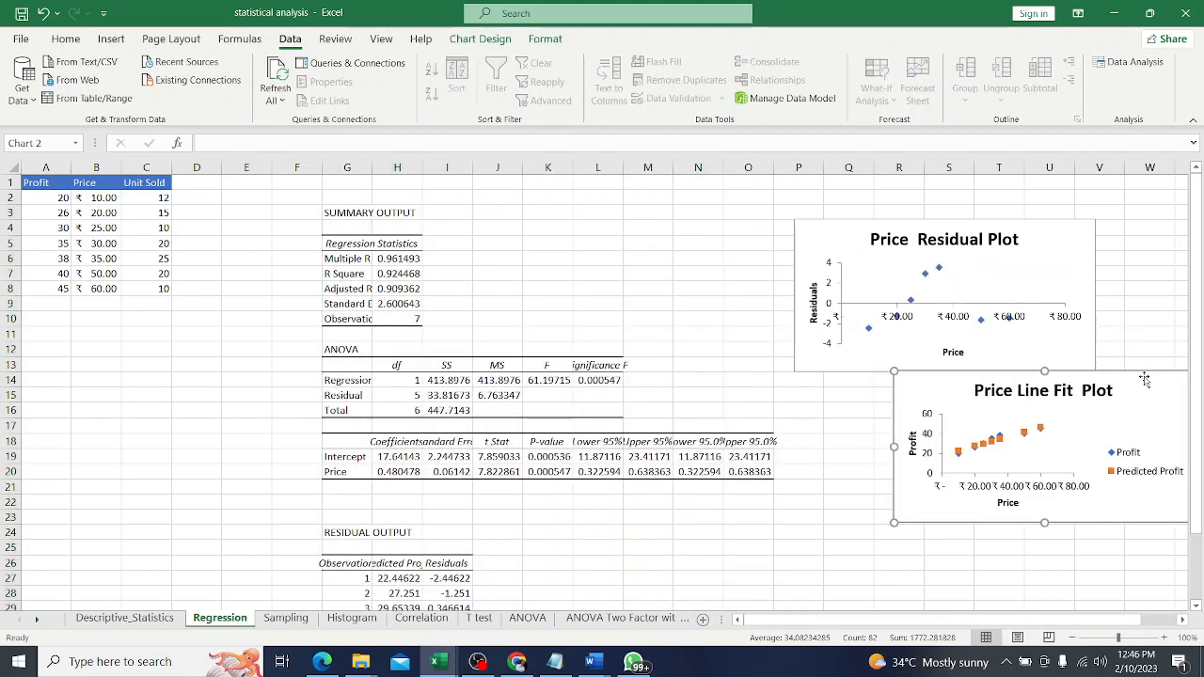
pyautogui.moveTo(1188, 235)
pyautogui.mouseDown()
pyautogui.moveTo(1188, 247)
pyautogui.moveTo(1187, 236)
pyautogui.mouseUp()
# Widen columns G and H so the regression statistics labels and values show in full.
pyautogui.moveTo(372, 168); pyautogui.dragTo(421, 168)
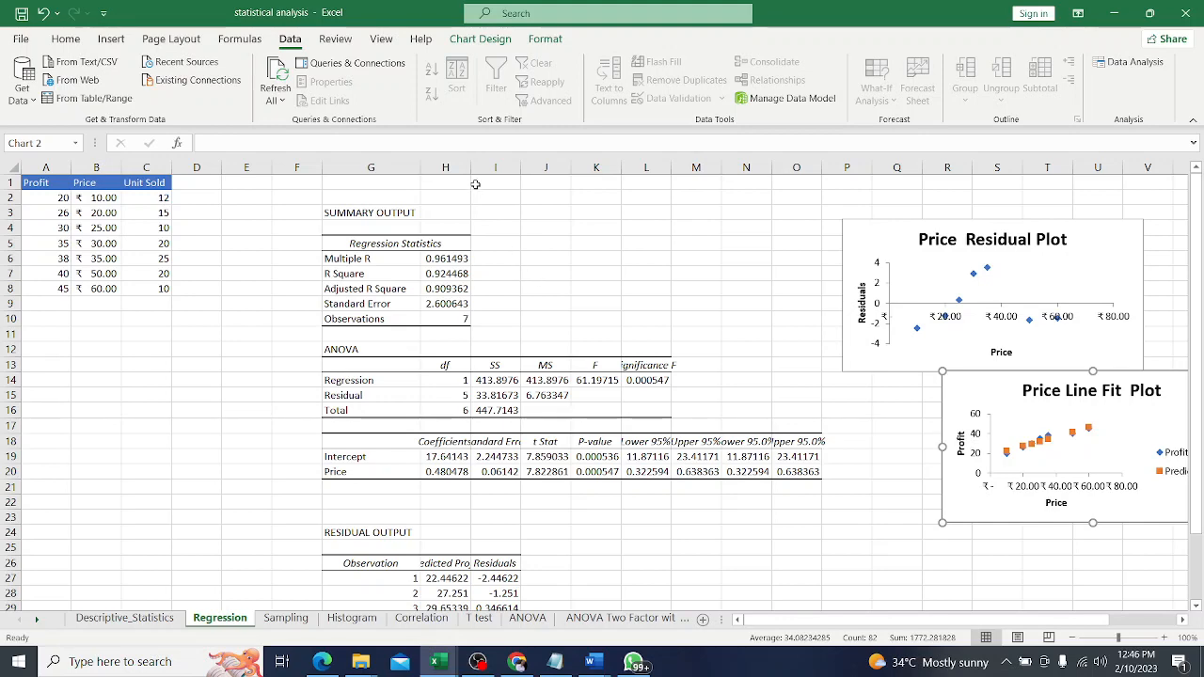
pyautogui.click(469, 182)
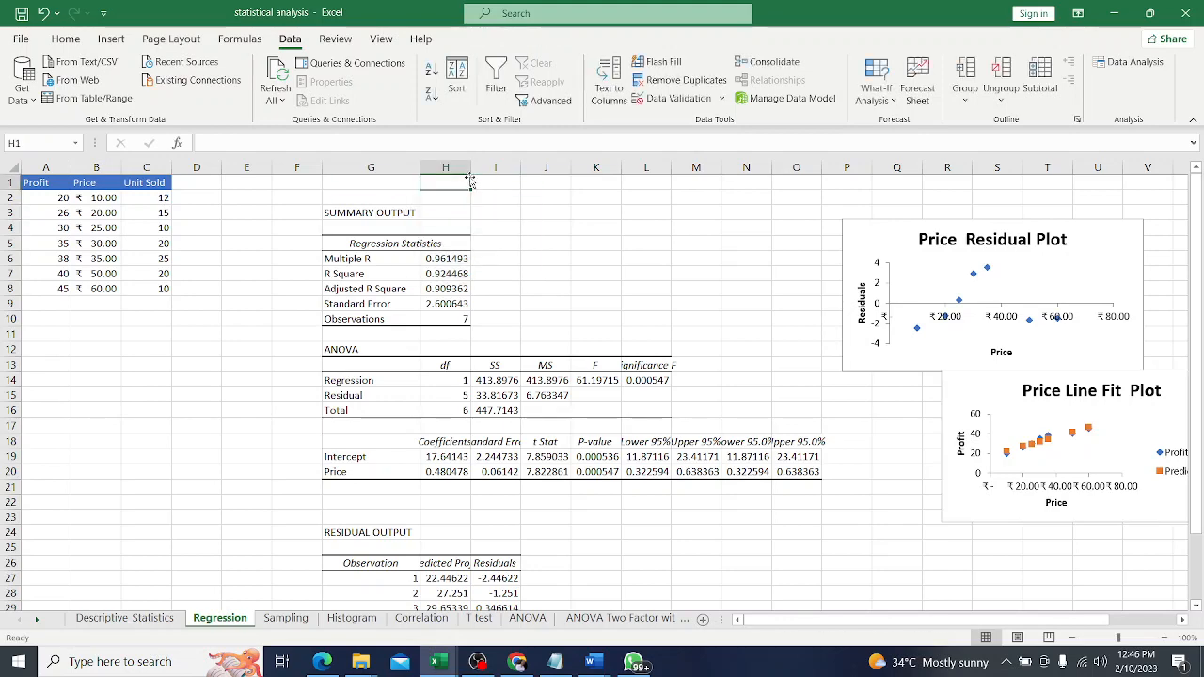
pyautogui.doubleClick(470, 182)
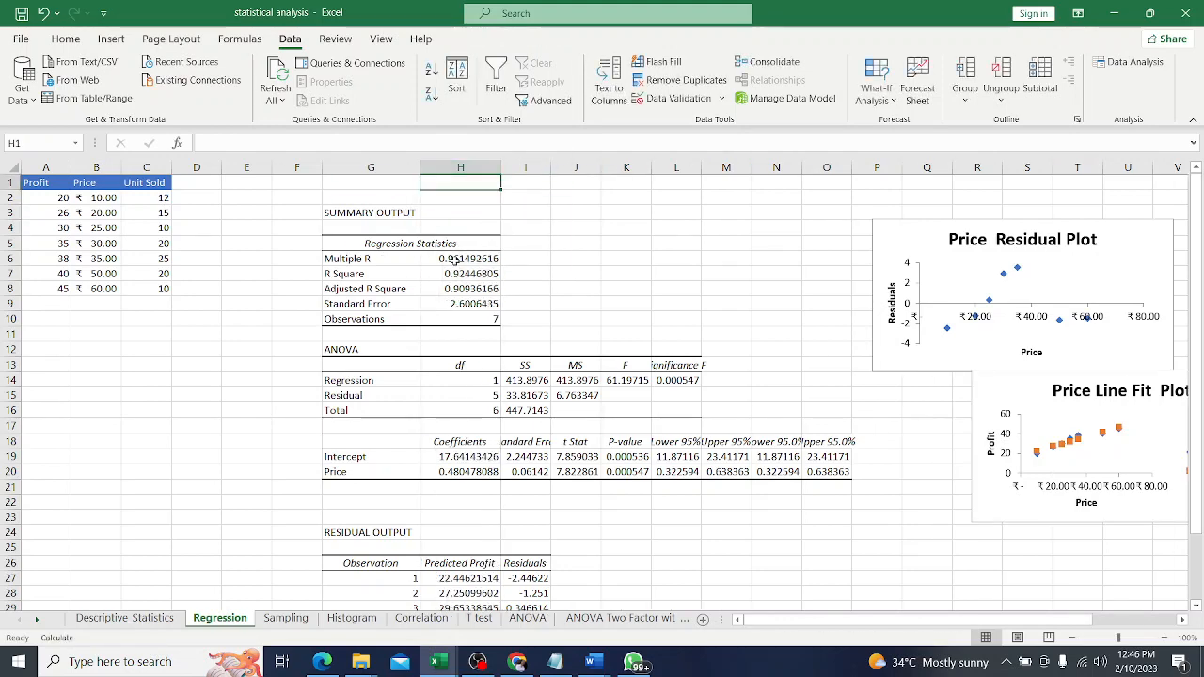
# Annotate the Multiple R value in cell I6 with "Strenght of Relationship between the dependent and the independent variable".
pyautogui.click(376, 216)
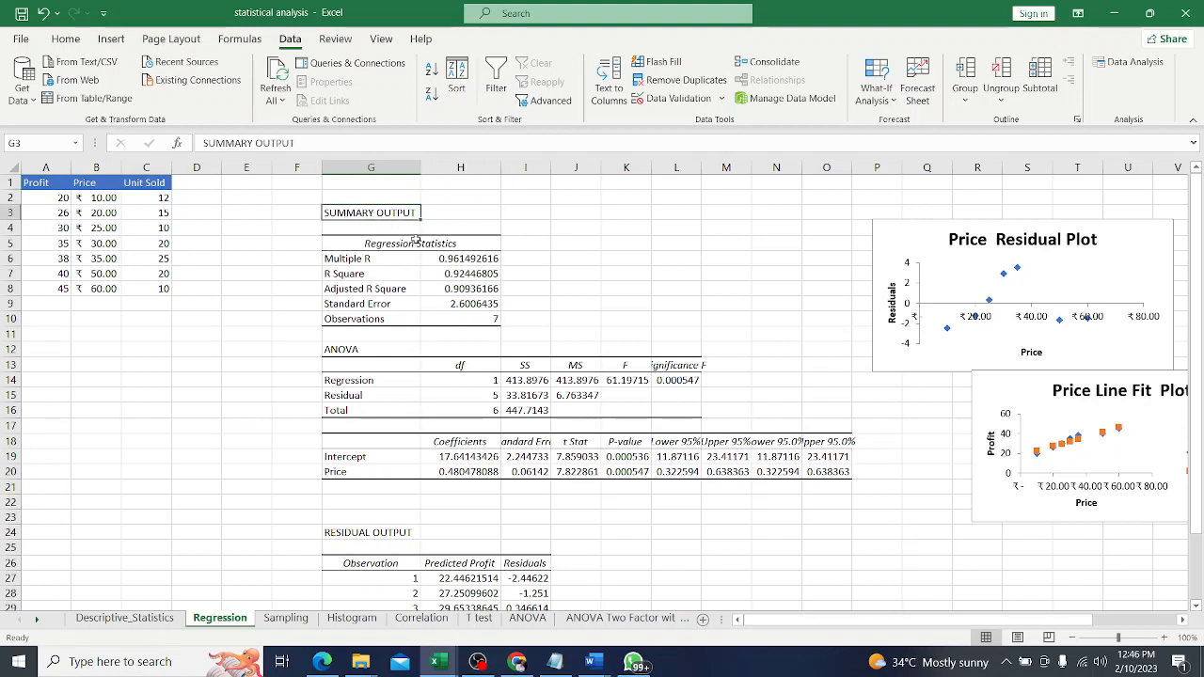
pyautogui.click(401, 245)
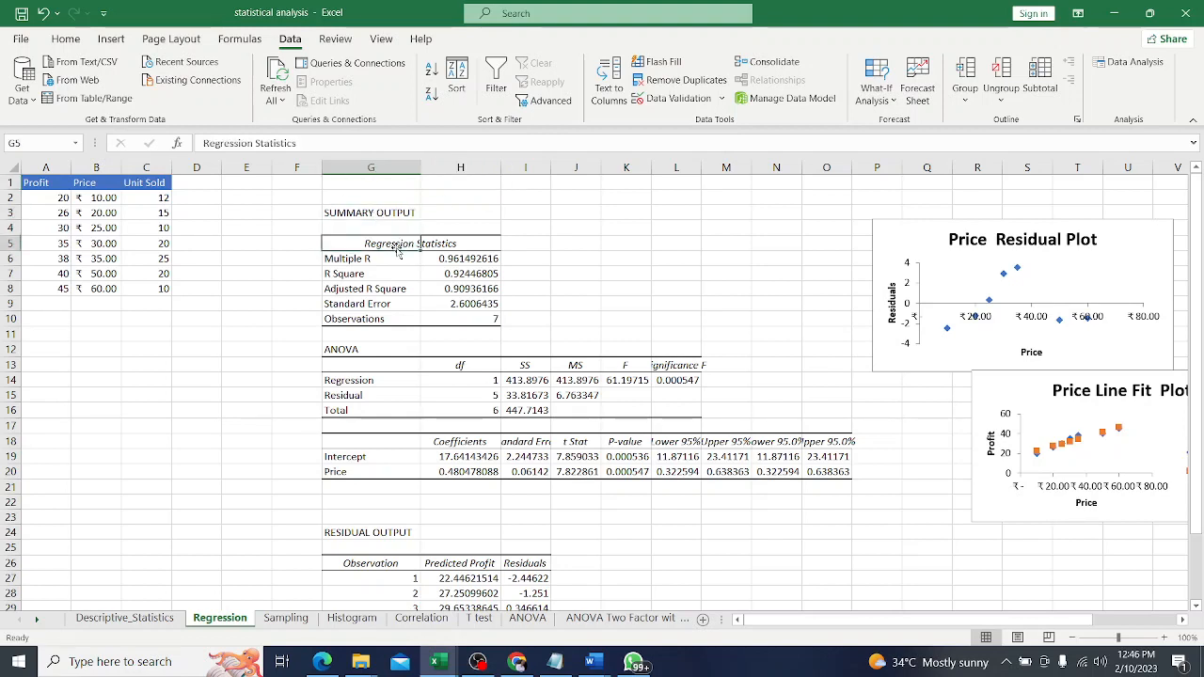
pyautogui.click(379, 259)
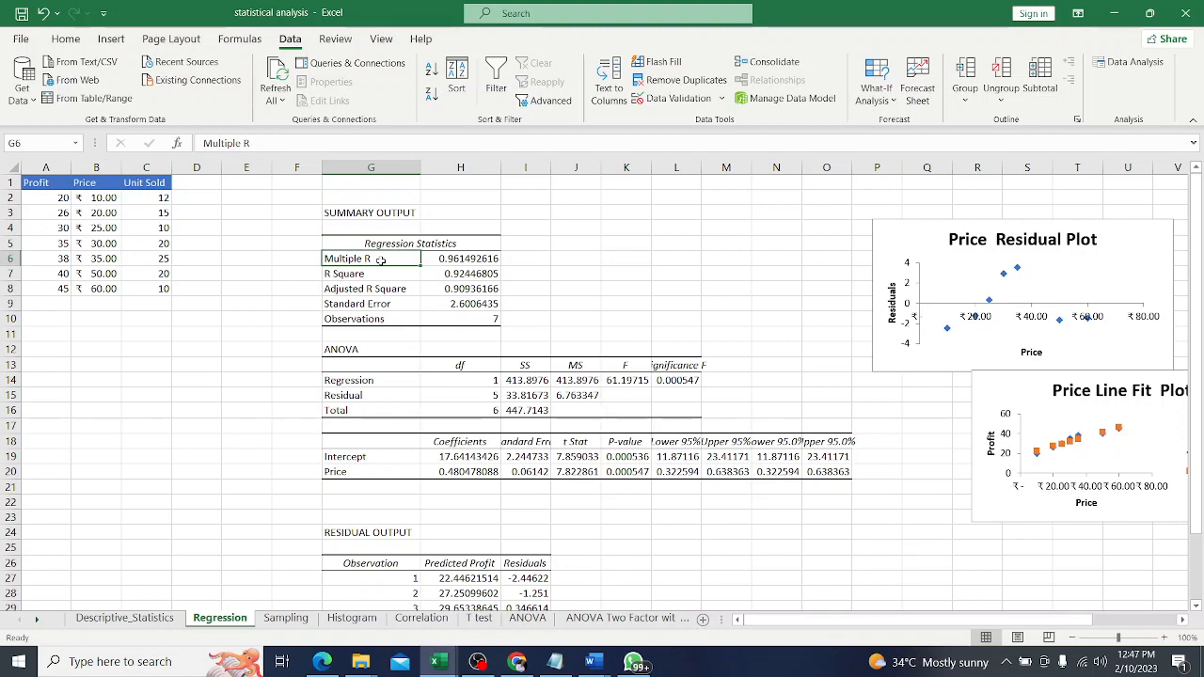
pyautogui.click(568, 230)
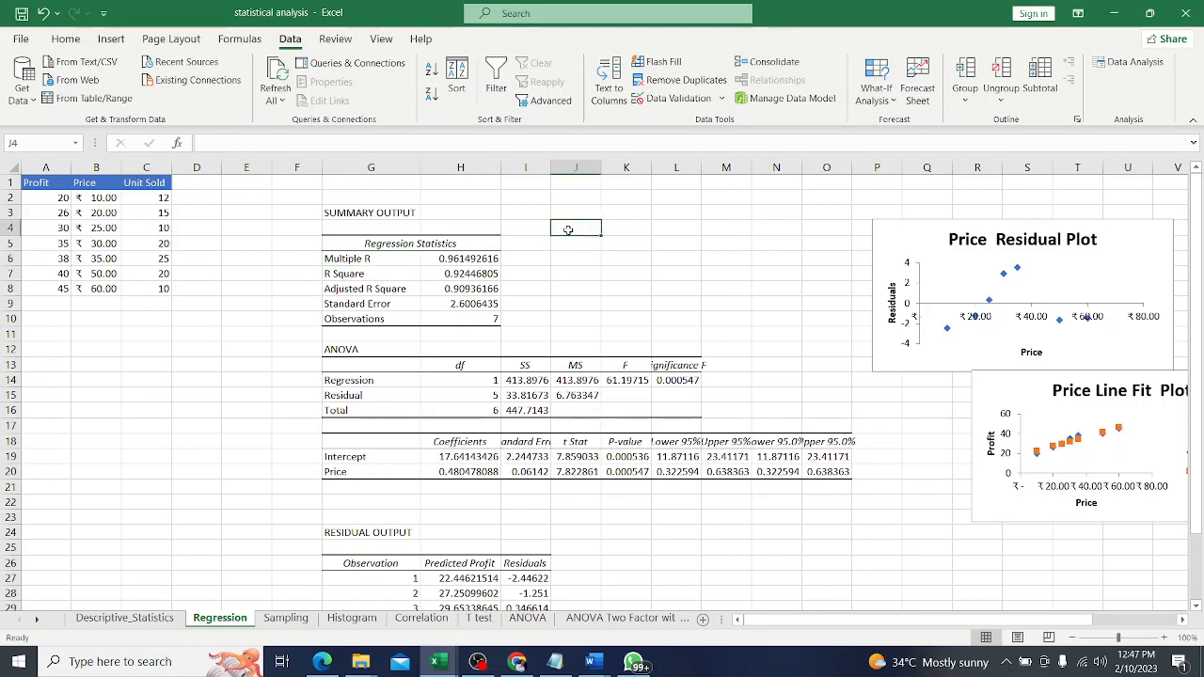
pyautogui.click(527, 256)
pyautogui.write('Str')
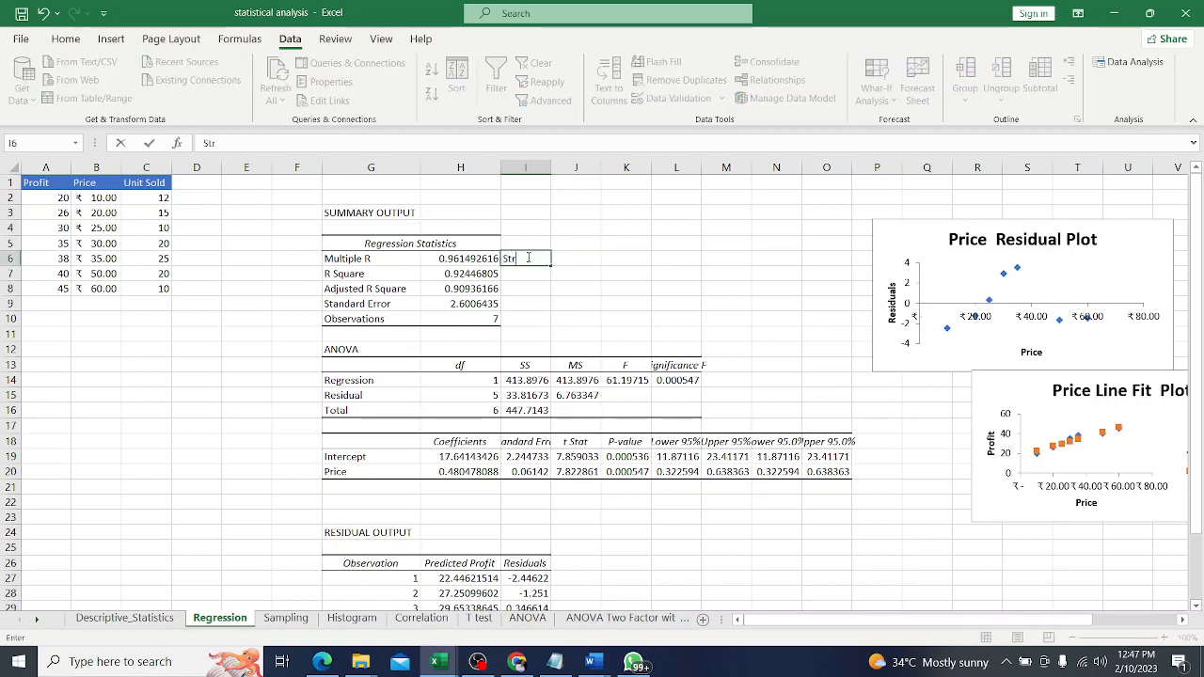
pyautogui.write('enght of Relations')
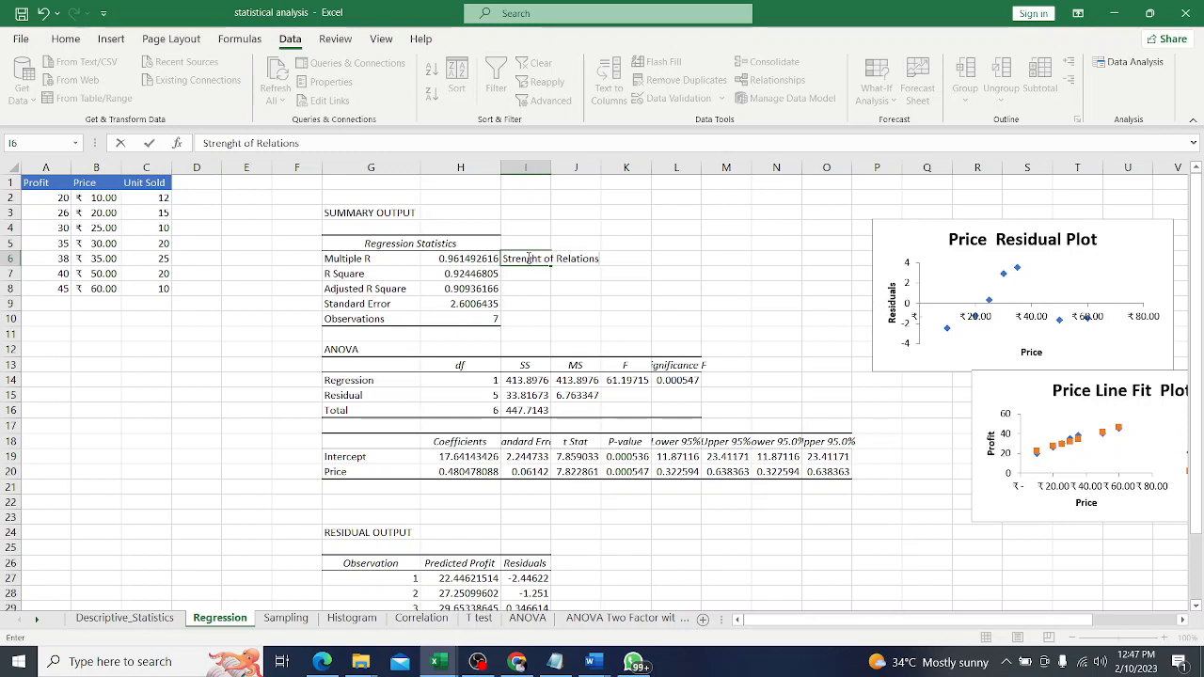
pyautogui.write('hip between the dependen')
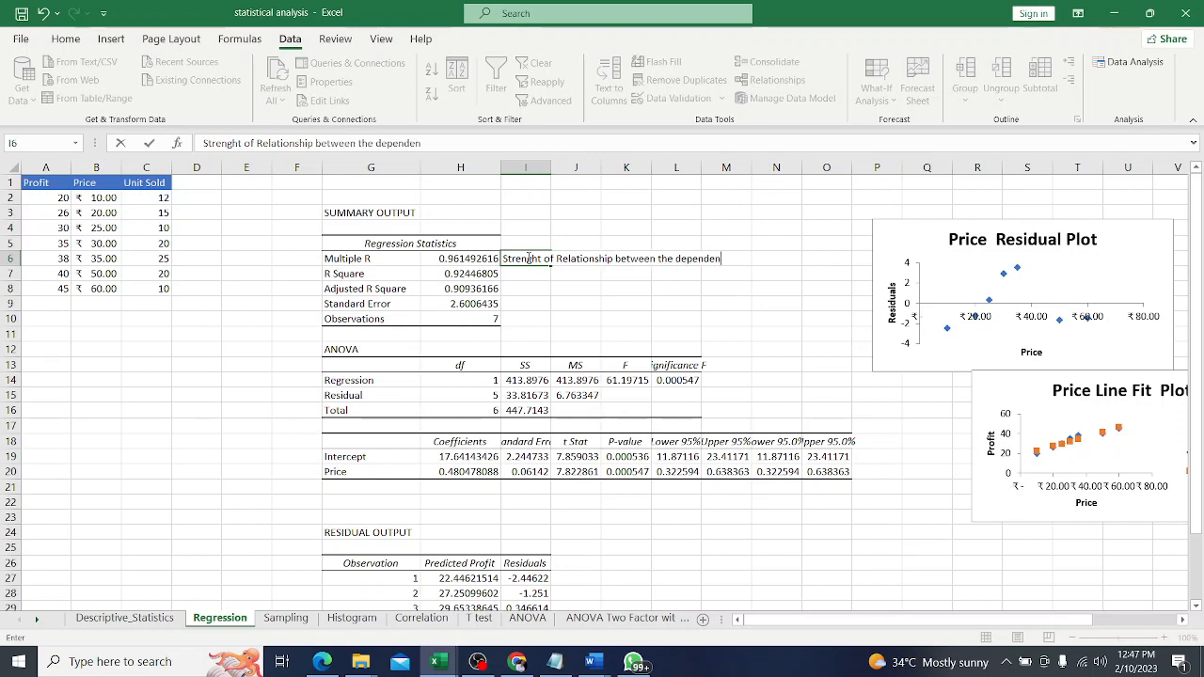
pyautogui.write('t and the independe')
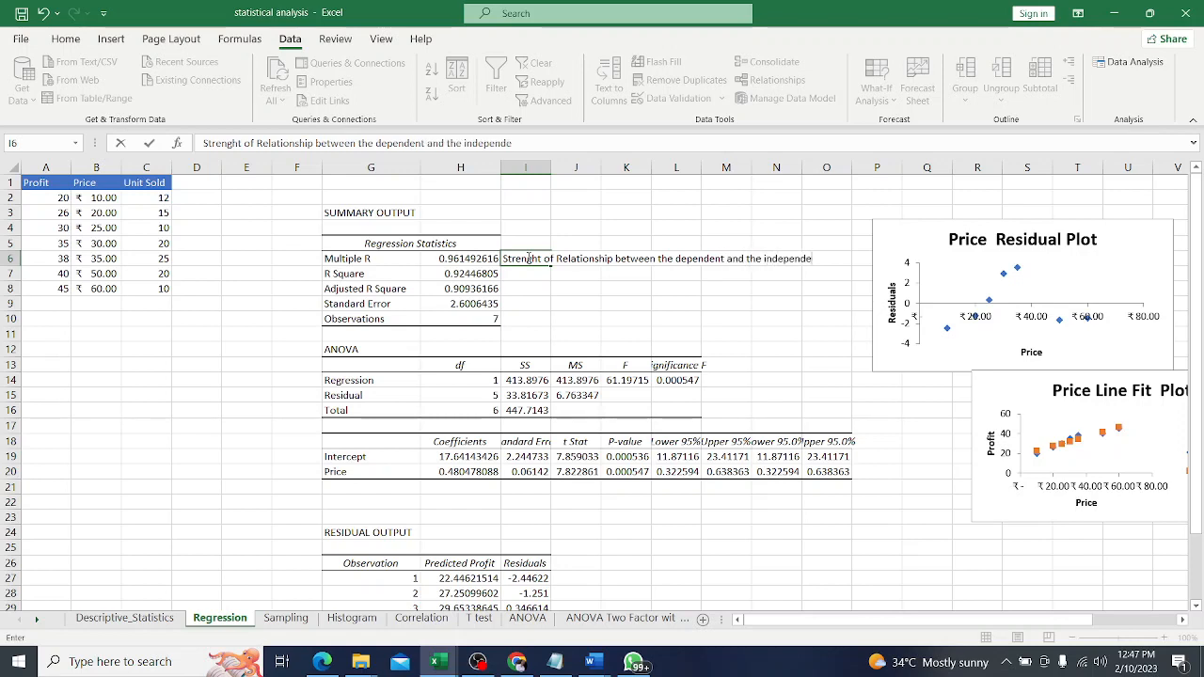
pyautogui.write('nt variable')
pyautogui.click(534, 274)
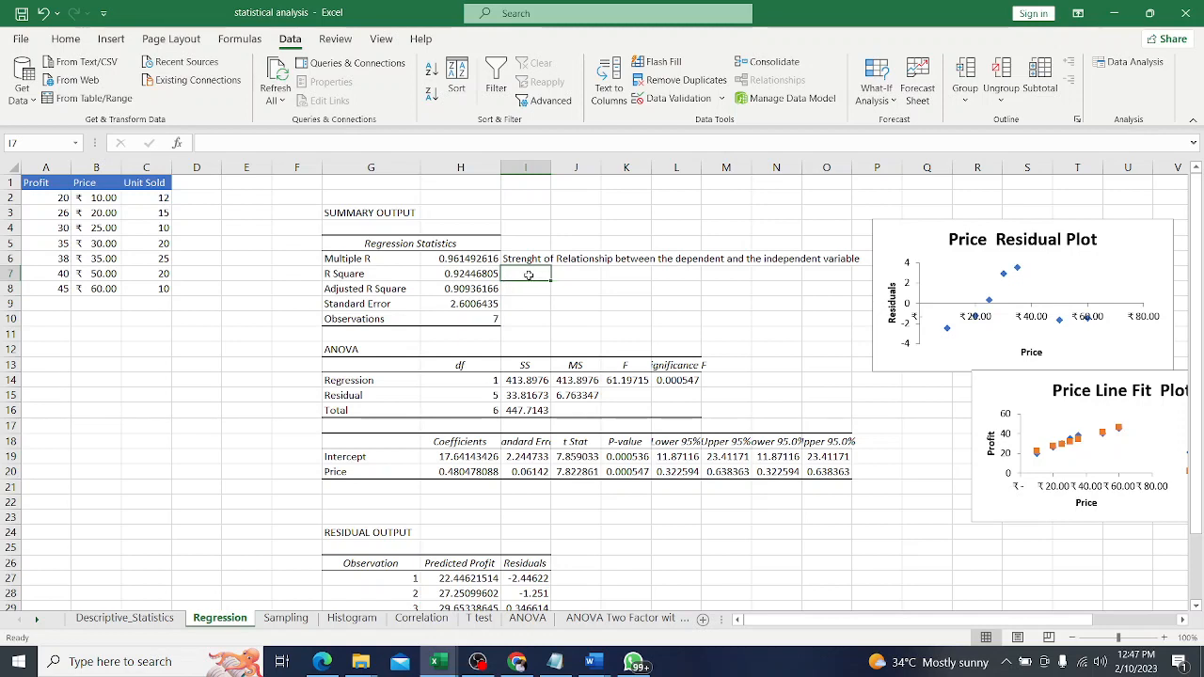
# Examine the R Square value in the regression statistics.
pyautogui.click(537, 299)
pyautogui.click(528, 275)
pyautogui.click(482, 273)
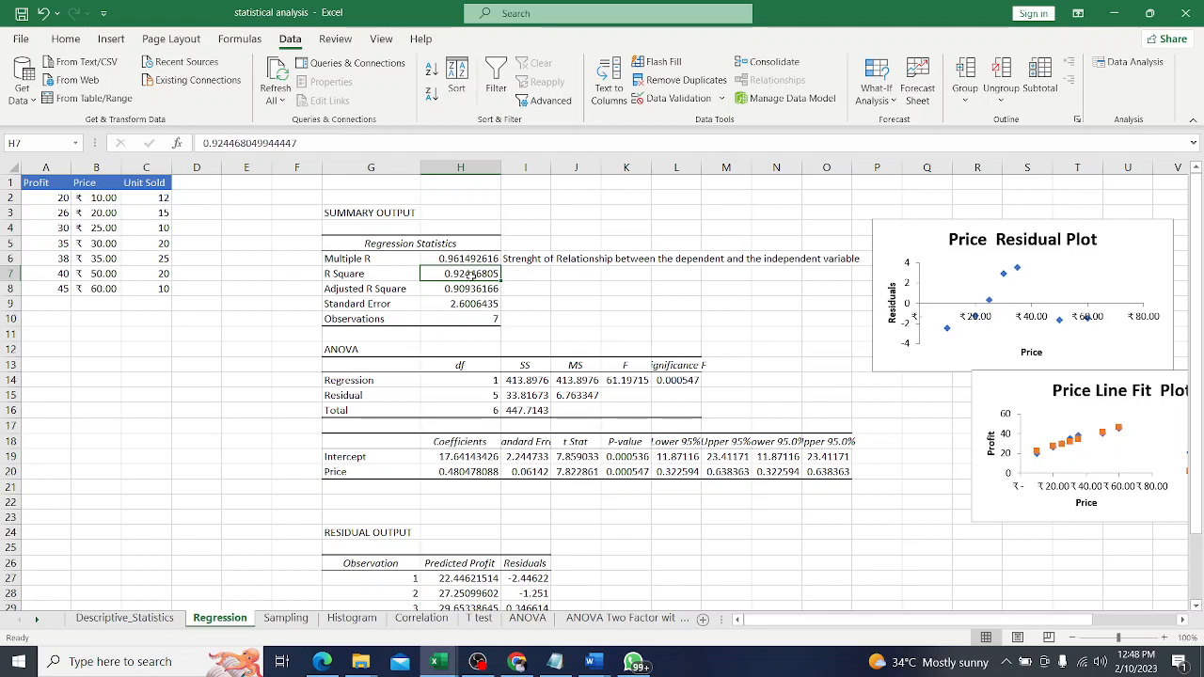
pyautogui.click(517, 273)
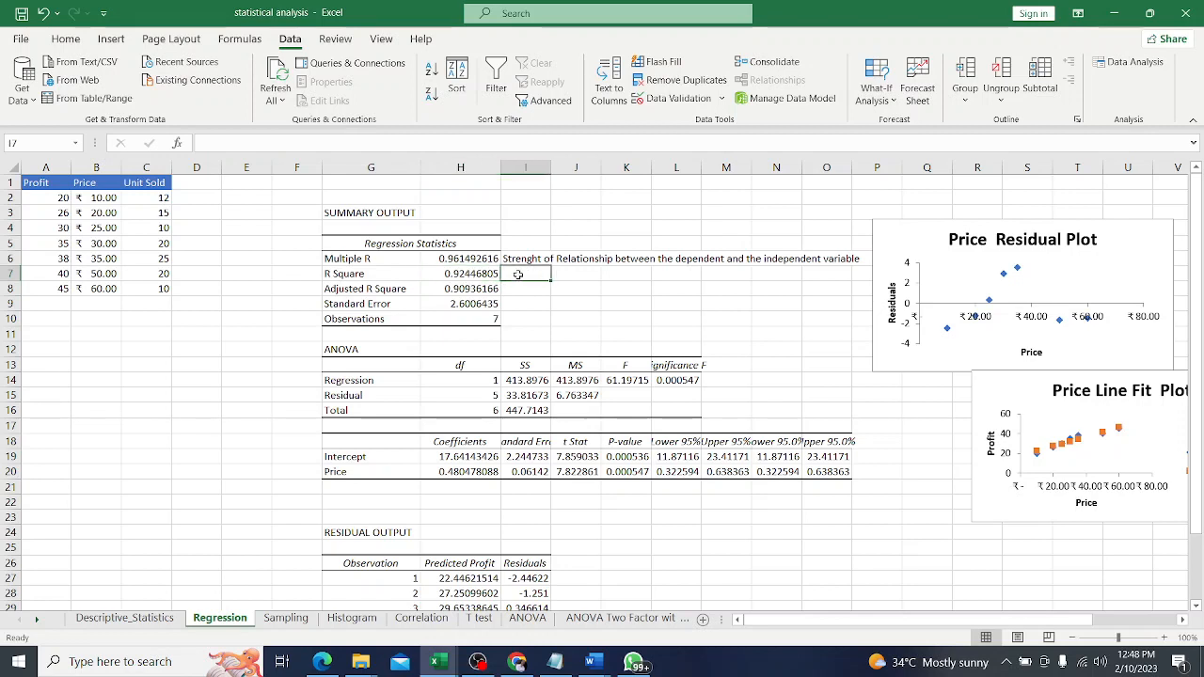
pyautogui.click(488, 273)
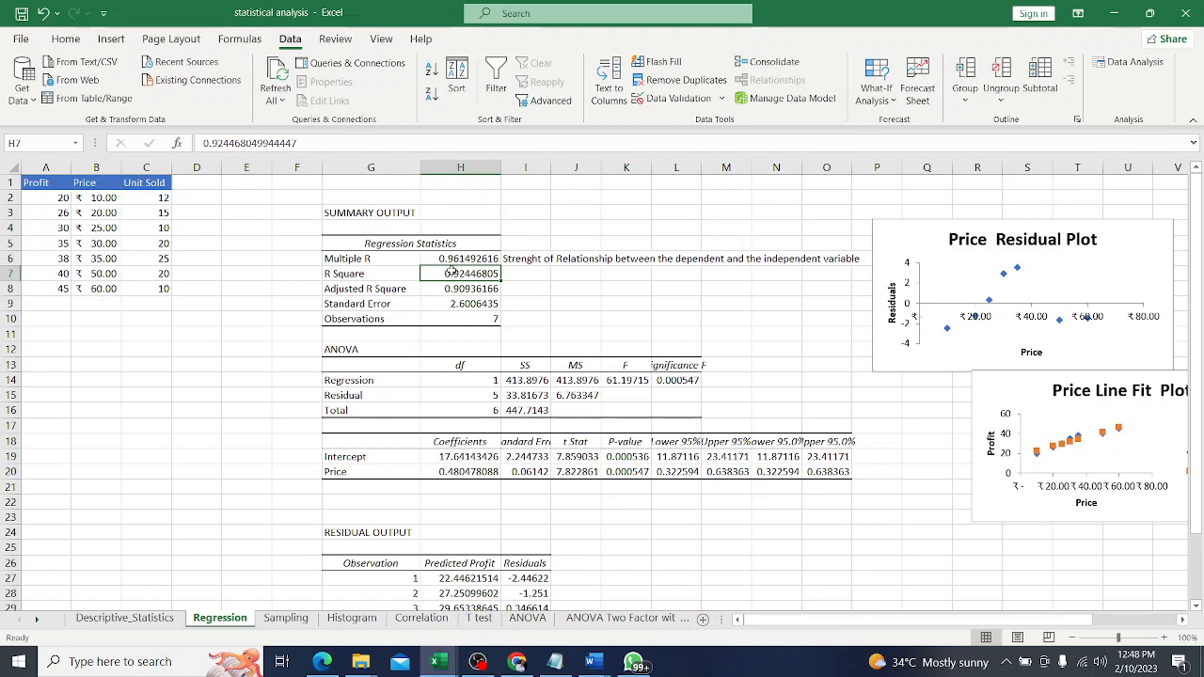
pyautogui.click(540, 271)
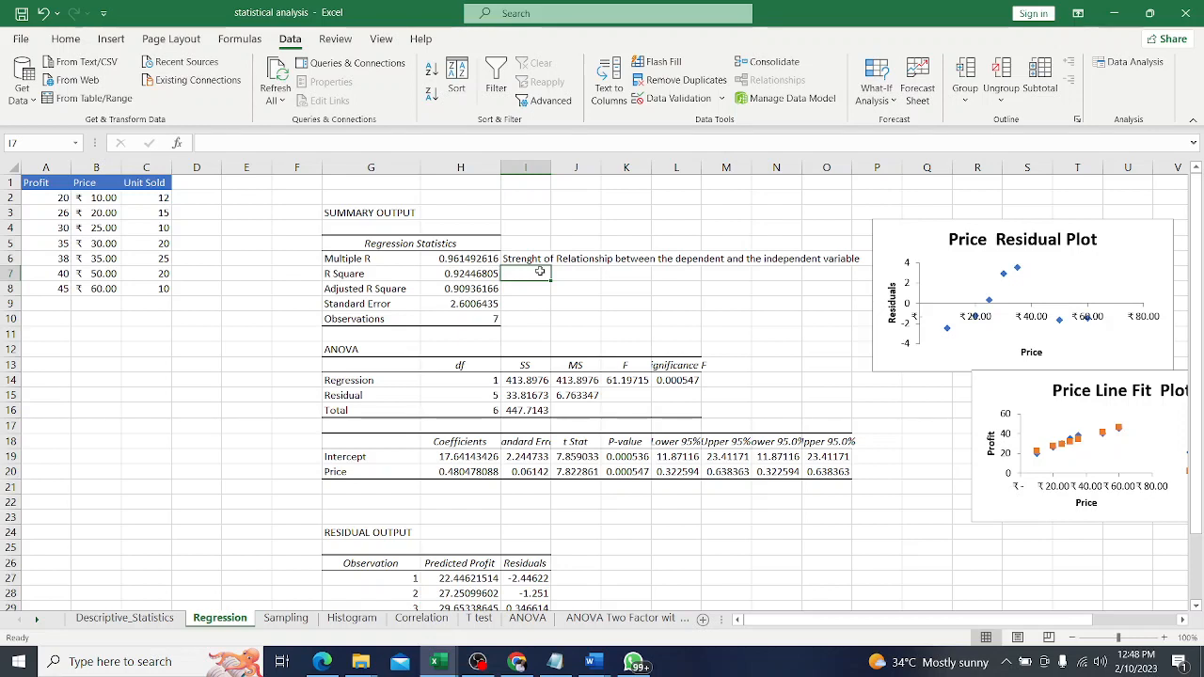
pyautogui.click(572, 275)
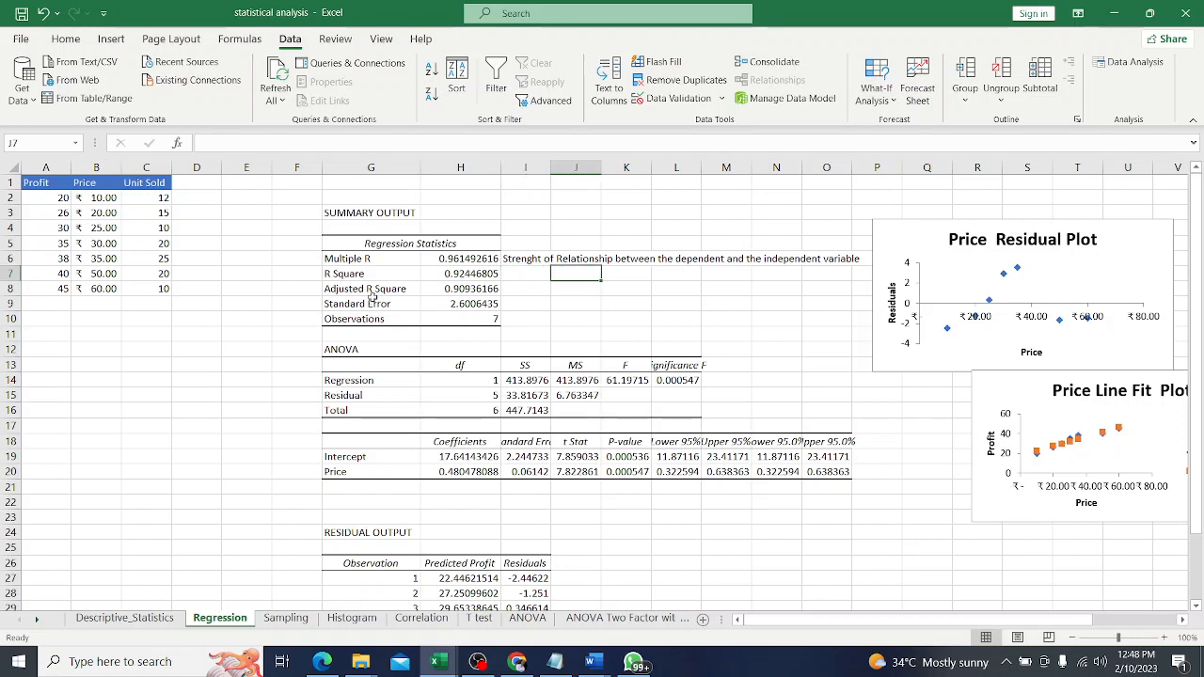
# Annotate the R Square value in cell I7 with "Coeffiecient of determination".
pyautogui.click(532, 272)
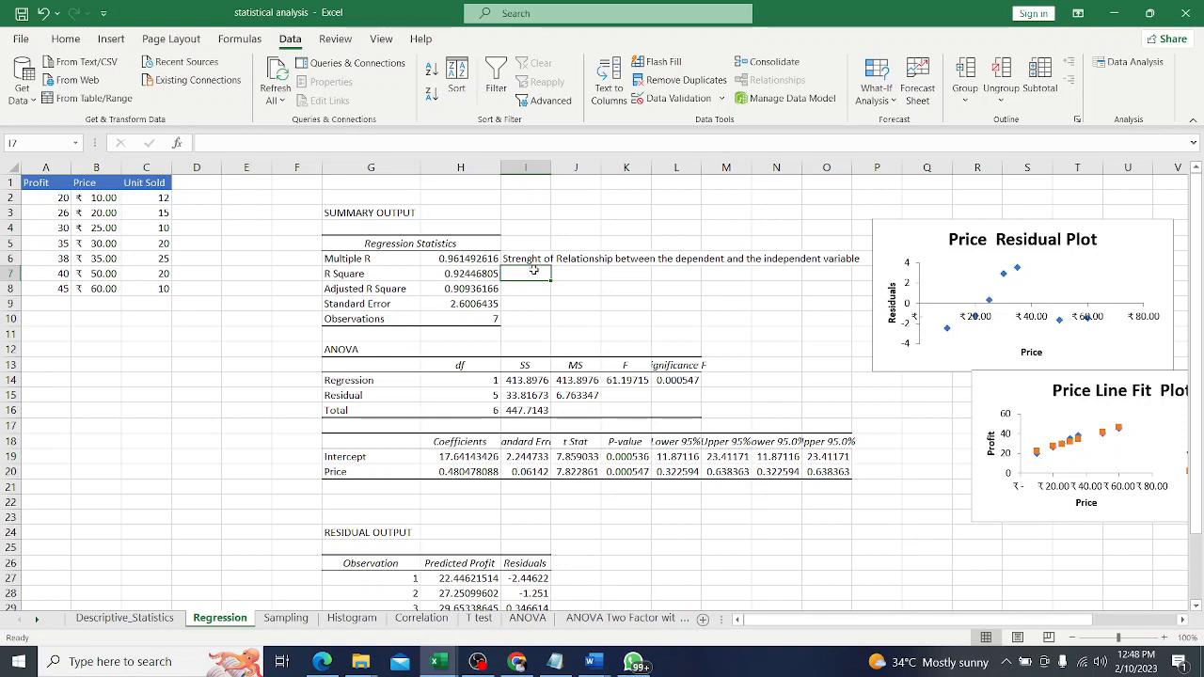
pyautogui.doubleClick(536, 272)
pyautogui.write('C')
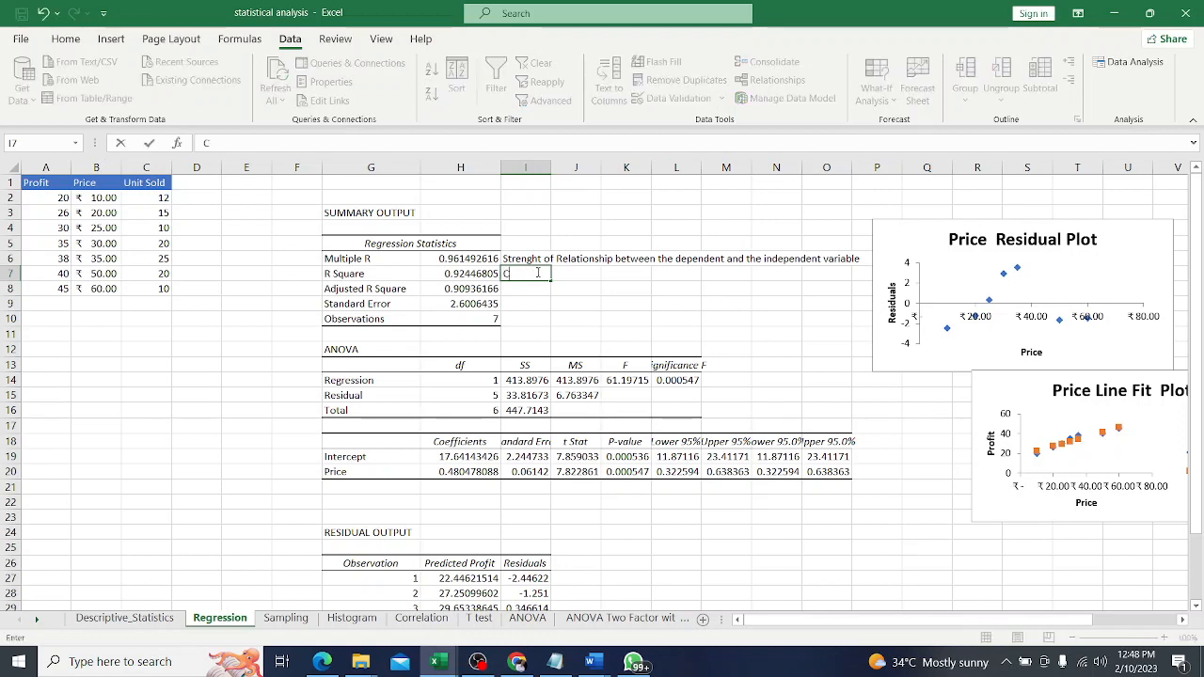
pyautogui.write('oeffiec')
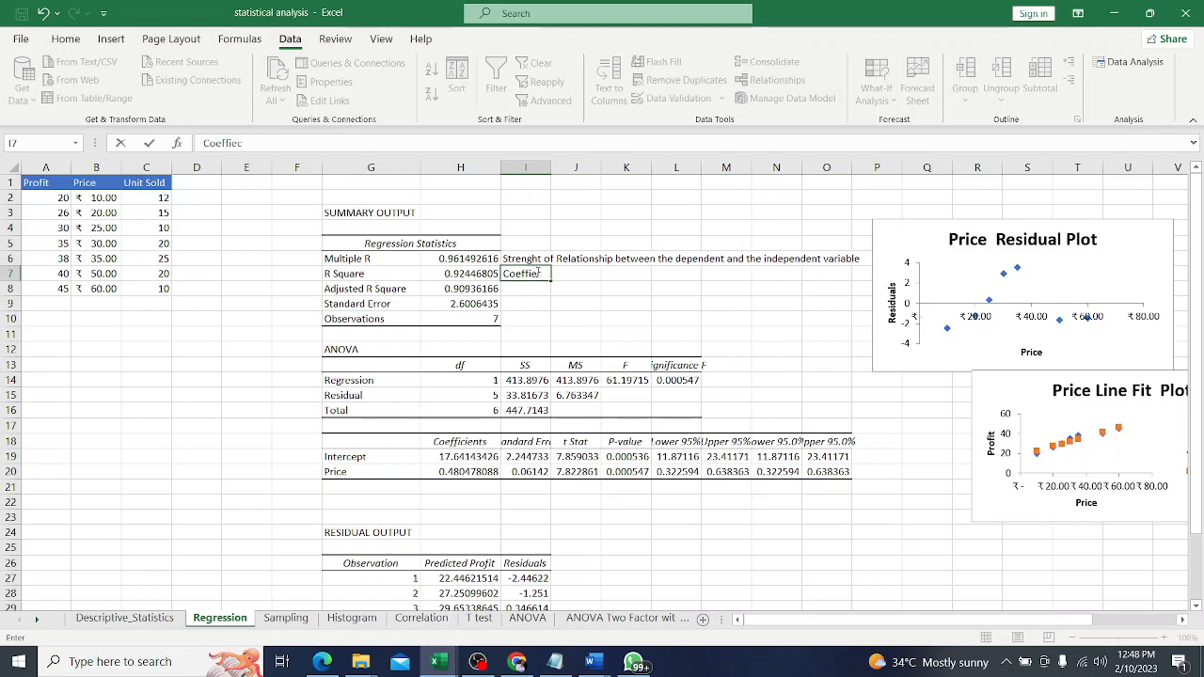
pyautogui.write('ient of deter')
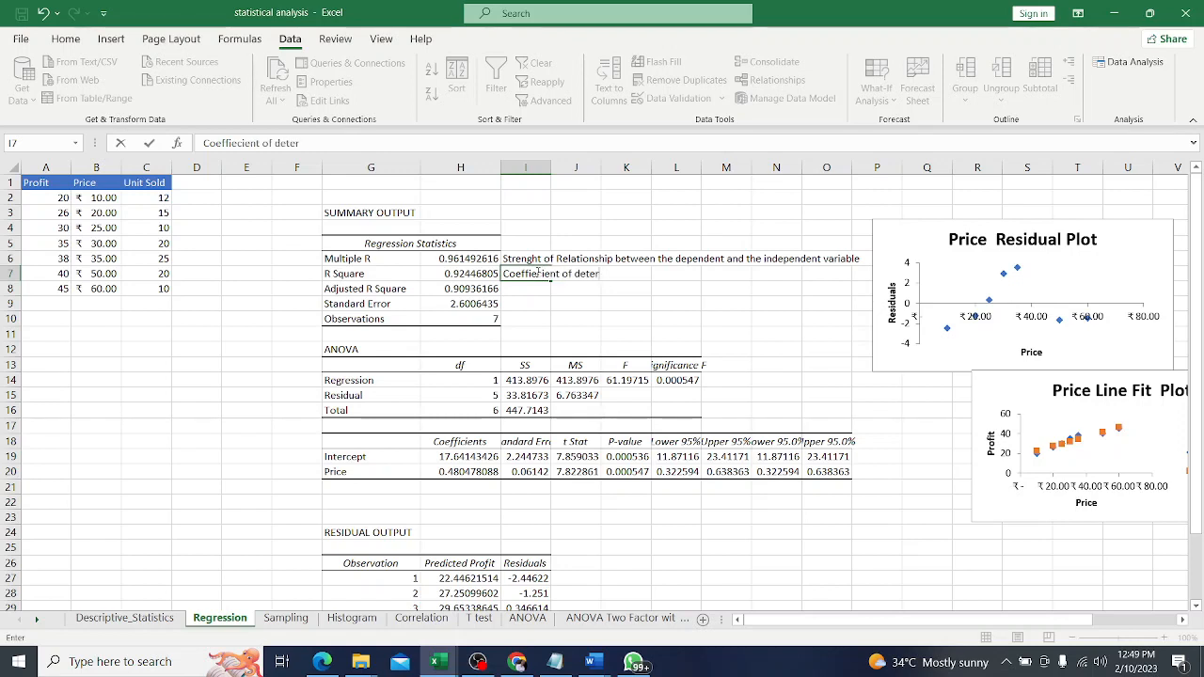
pyautogui.write('mination')
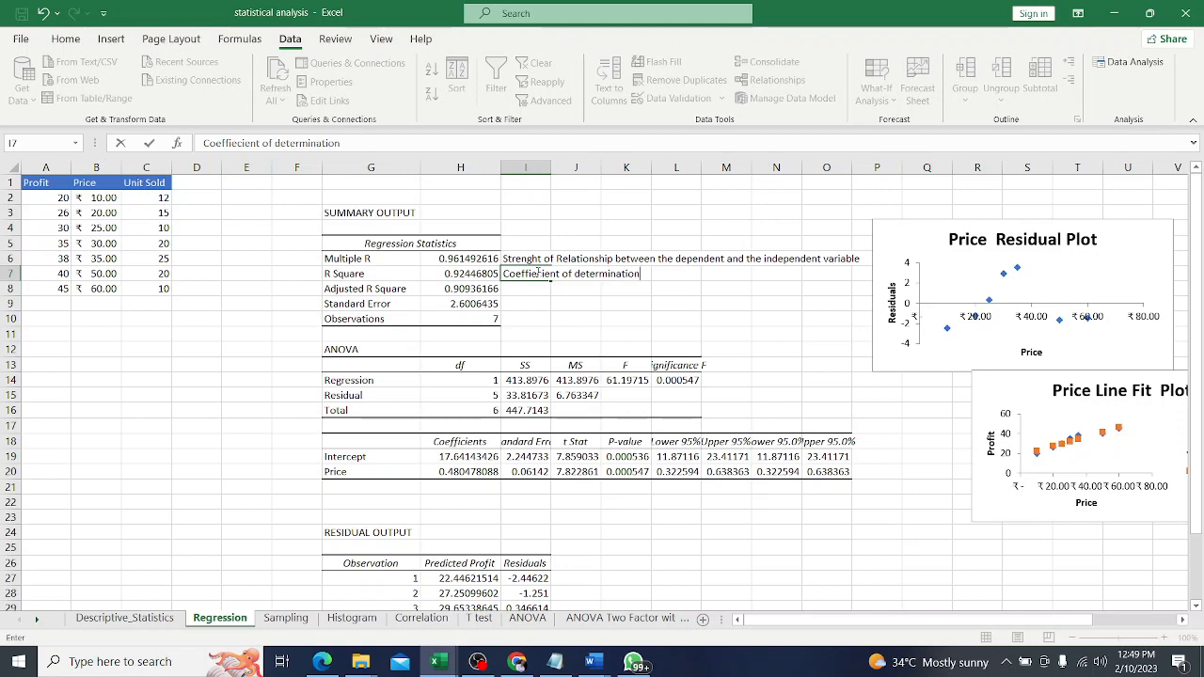
pyautogui.click(575, 302)
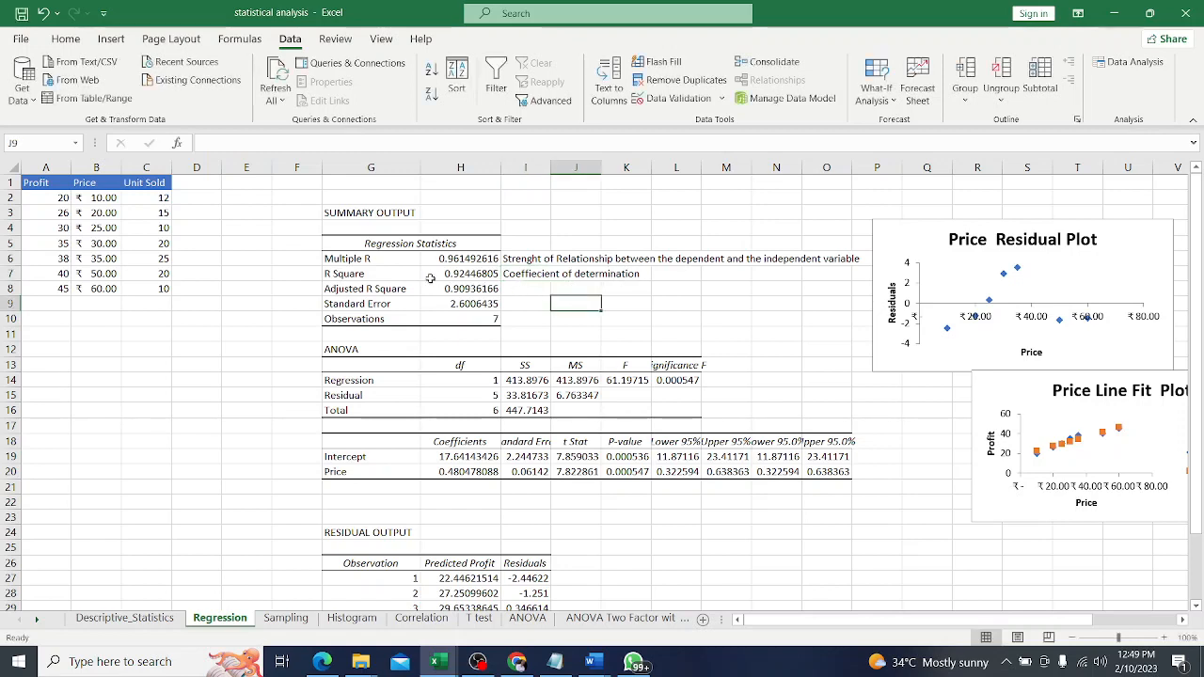
# Compare the Adjusted R Square with the R Square value and examine the Standard Error in the regression statistics.
pyautogui.click(390, 291)
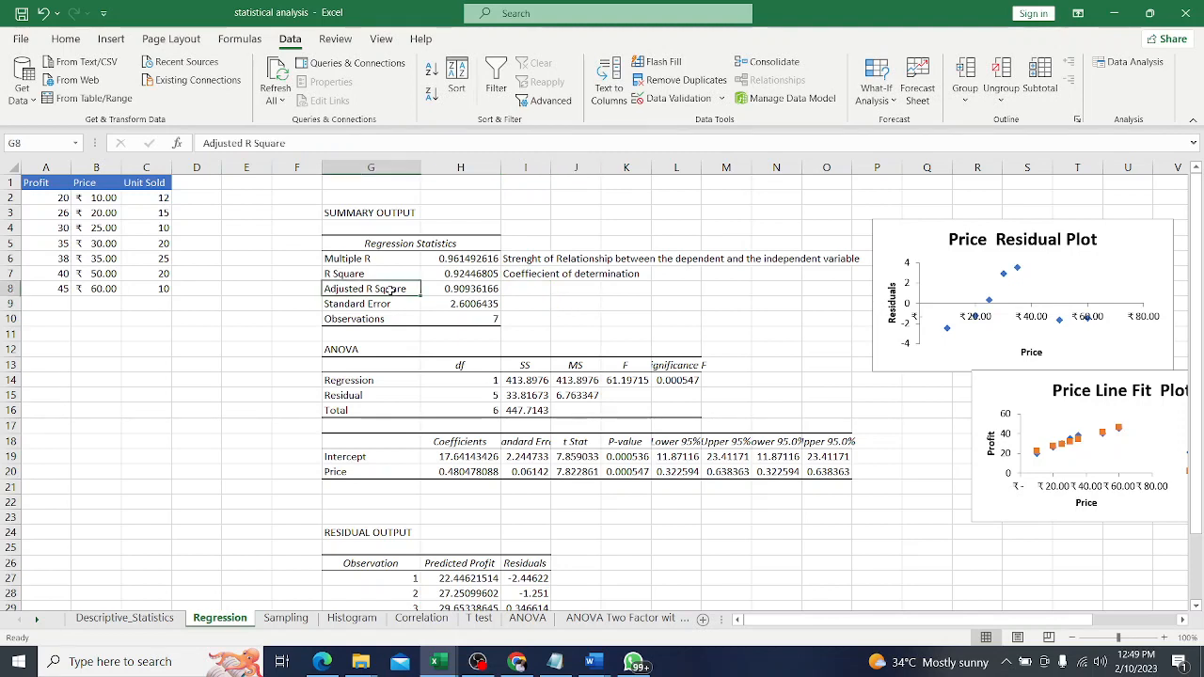
pyautogui.click(395, 272)
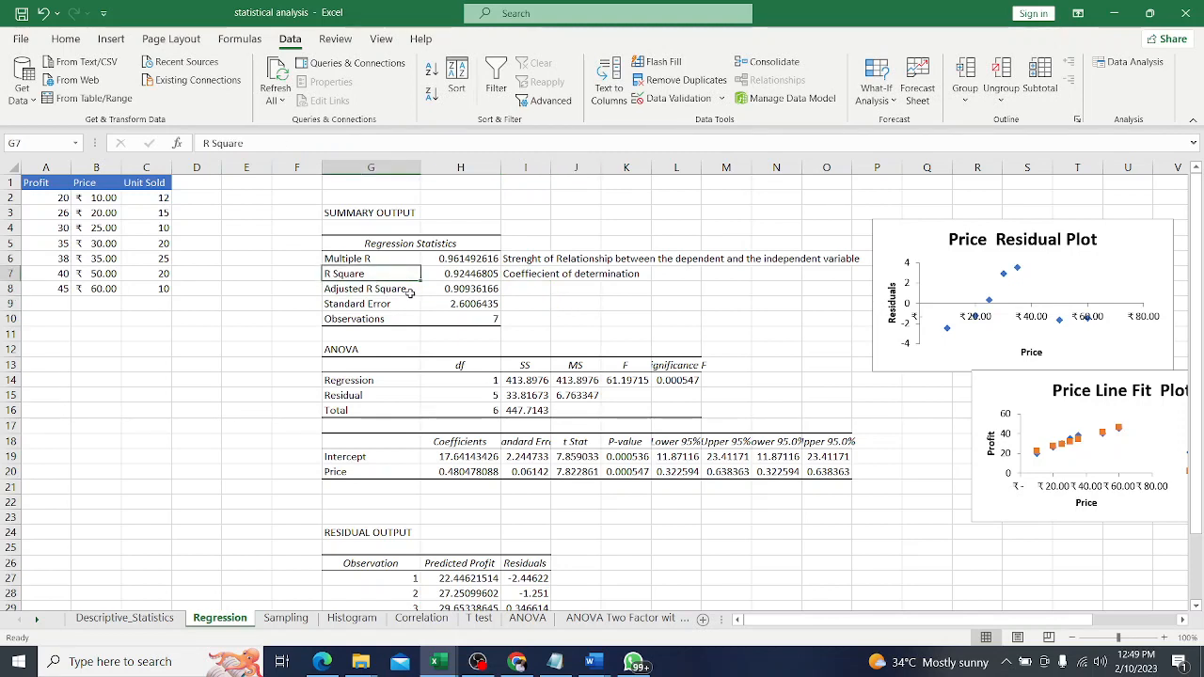
pyautogui.click(410, 294)
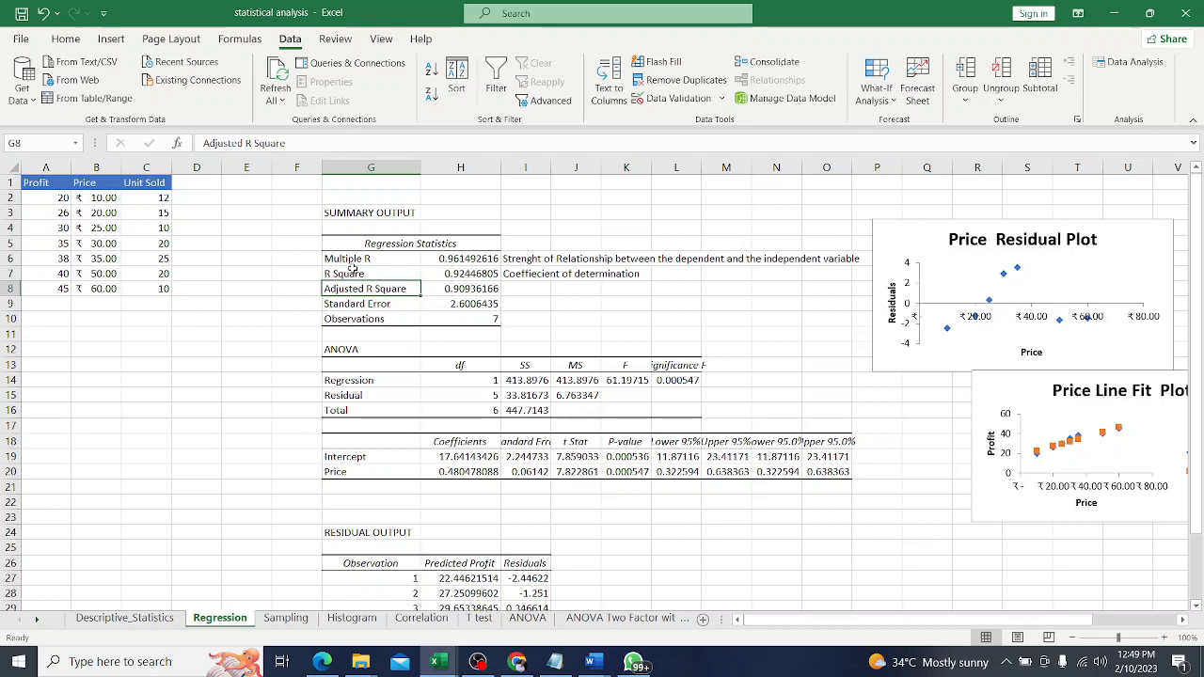
pyautogui.click(474, 291)
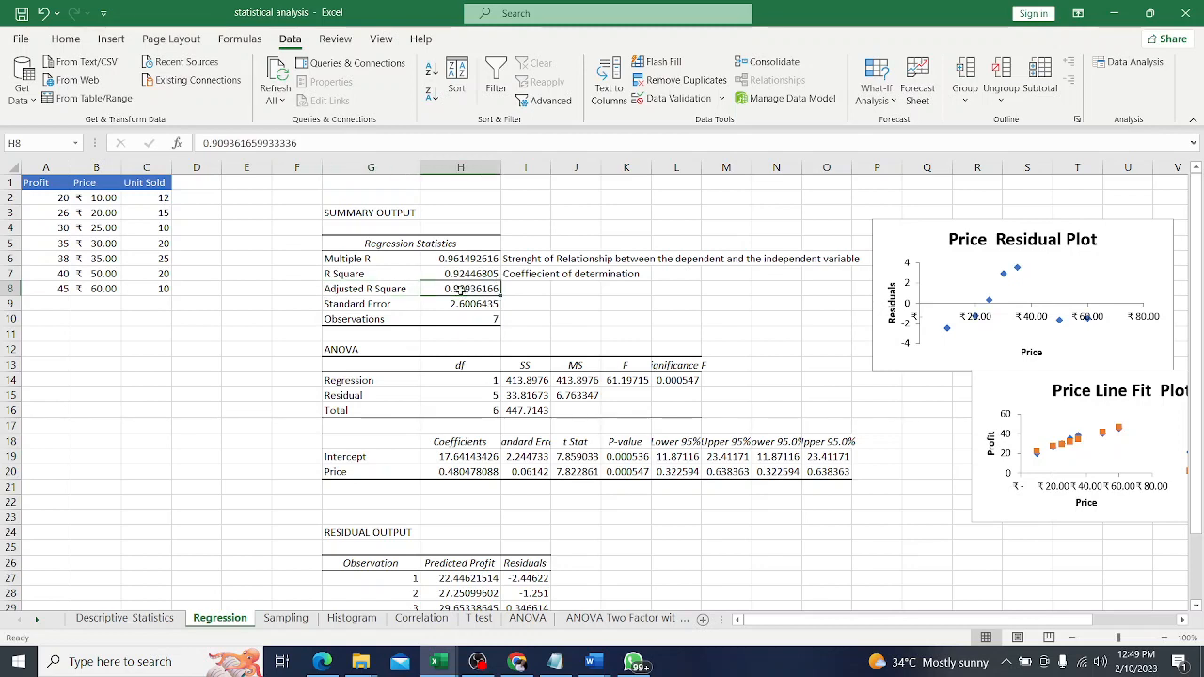
pyautogui.click(478, 271)
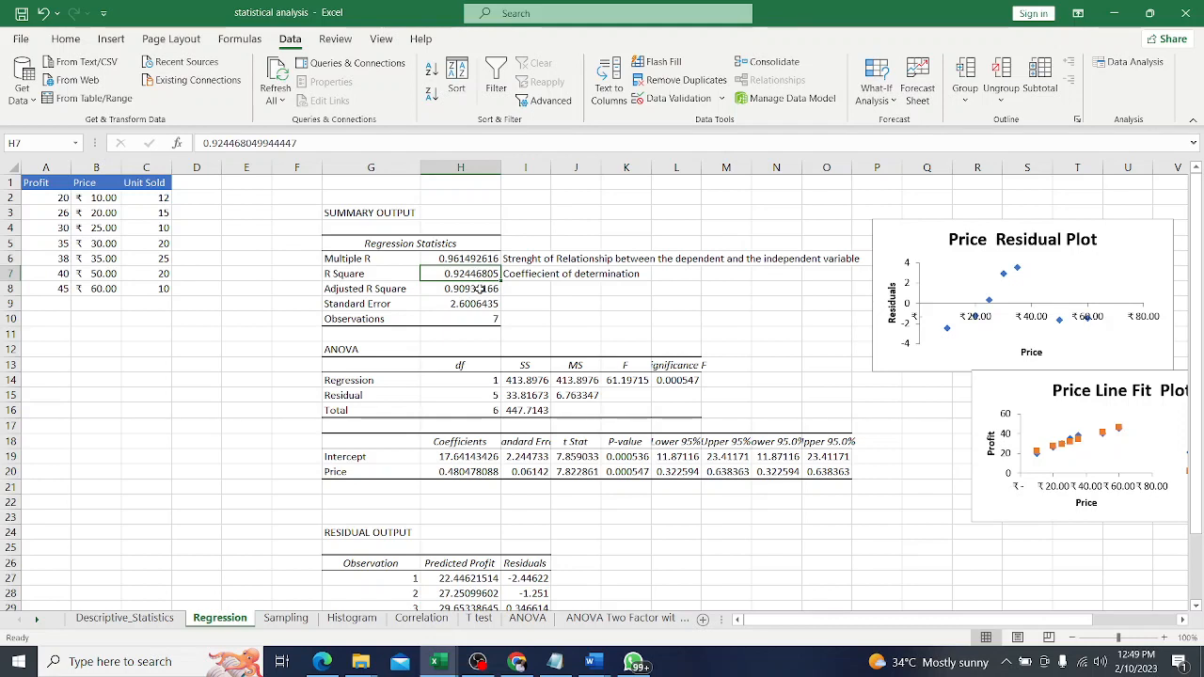
pyautogui.click(479, 295)
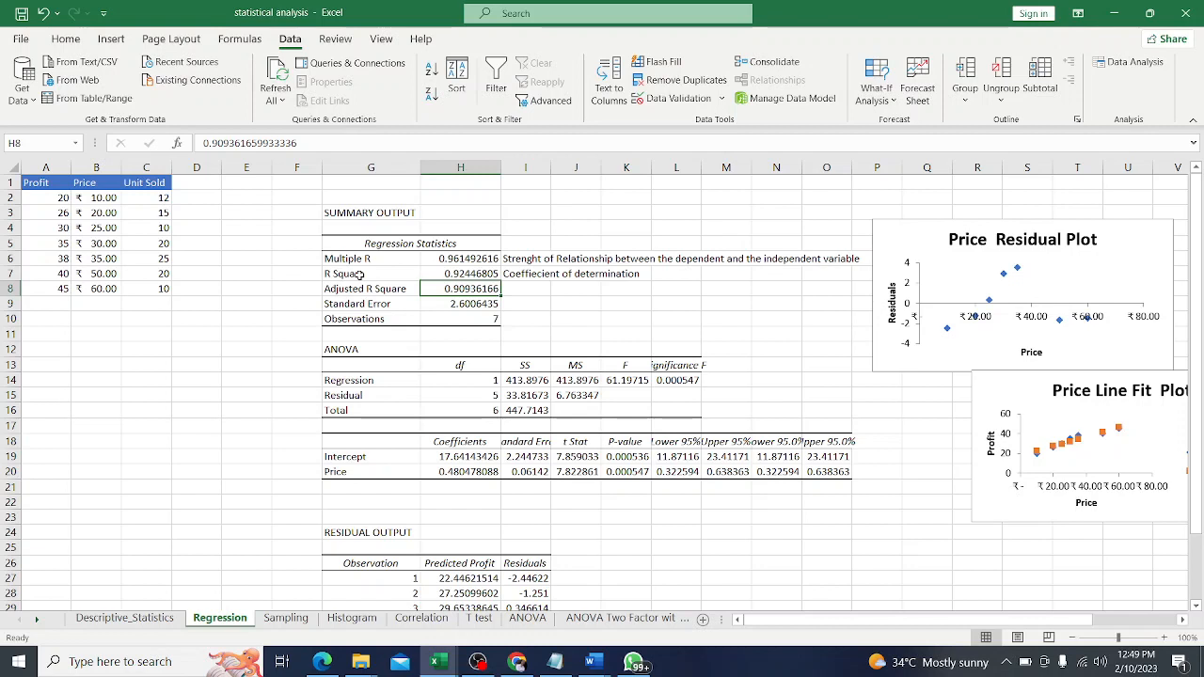
pyautogui.click(396, 303)
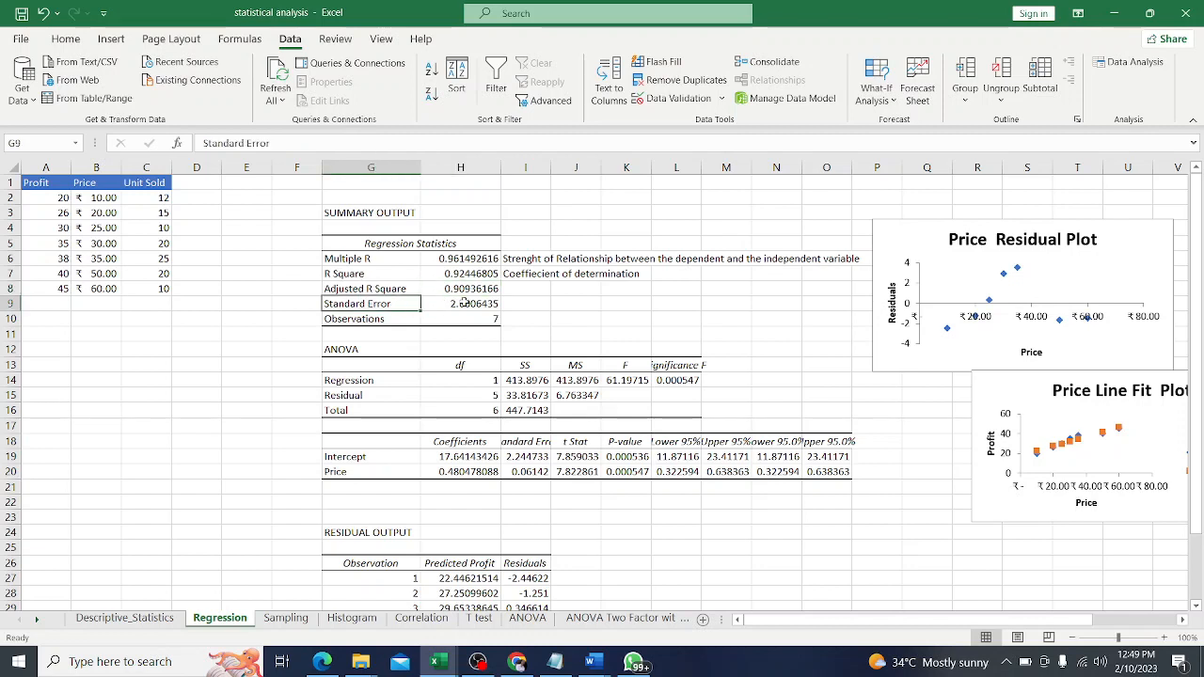
pyautogui.click(464, 303)
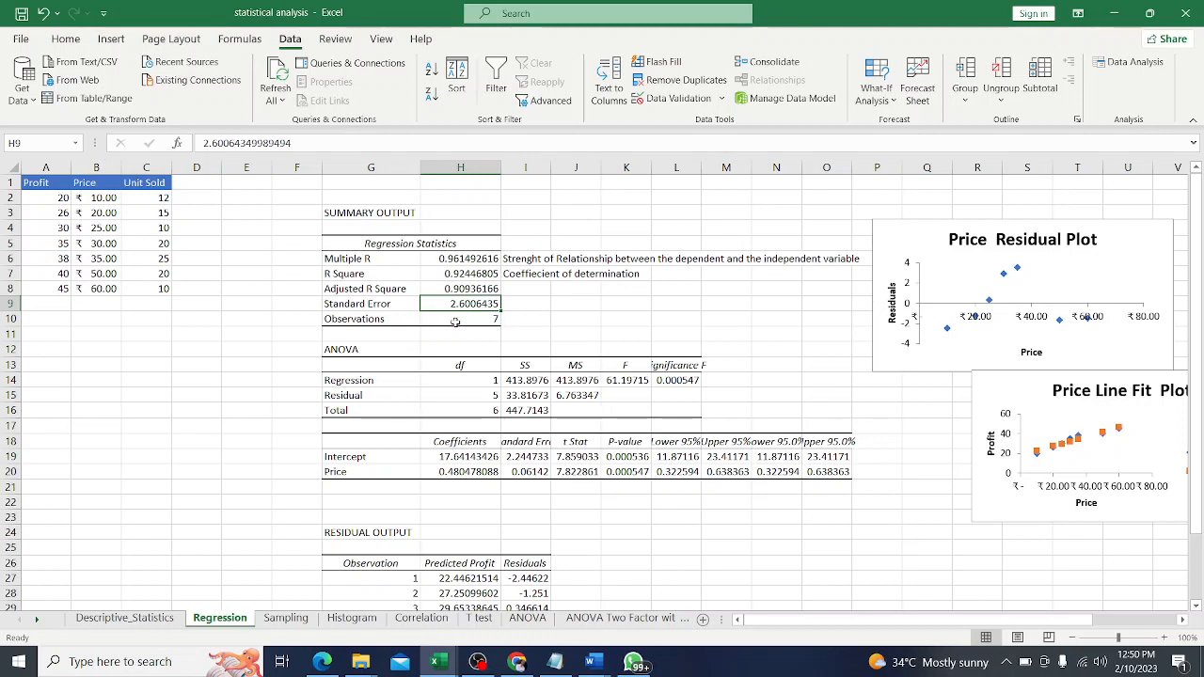
# Fit column L to the Significance F heading in the ANOVA table and select the Significance F value.
pyautogui.click(455, 369)
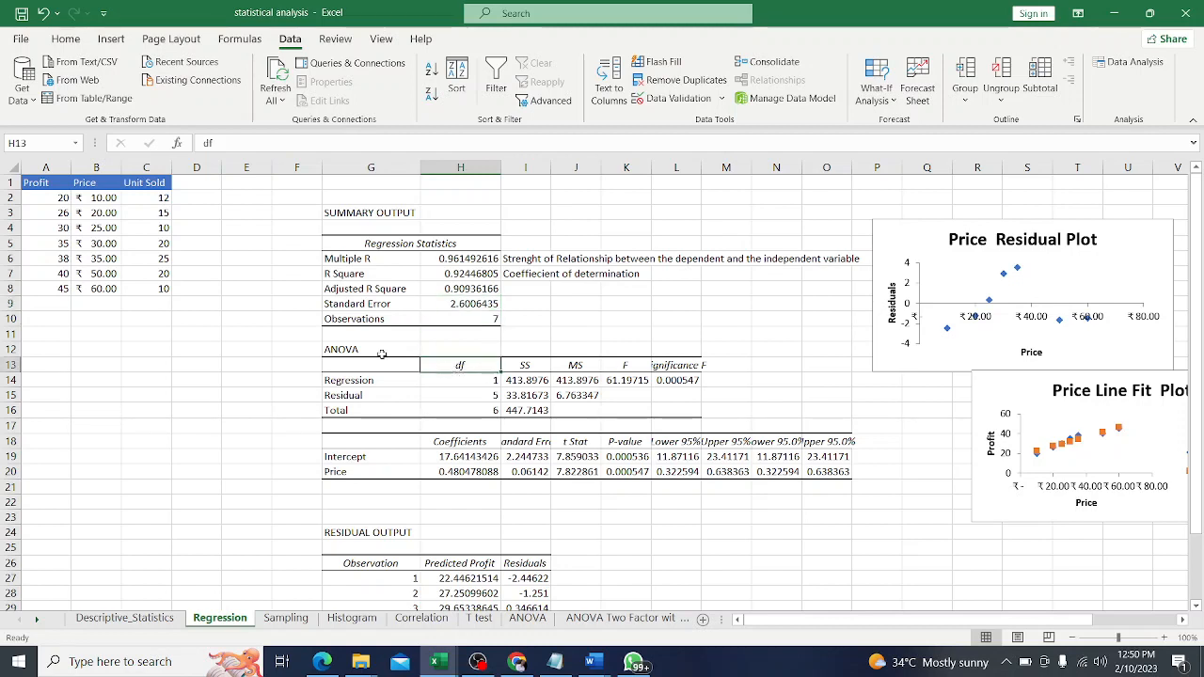
pyautogui.doubleClick(701, 166)
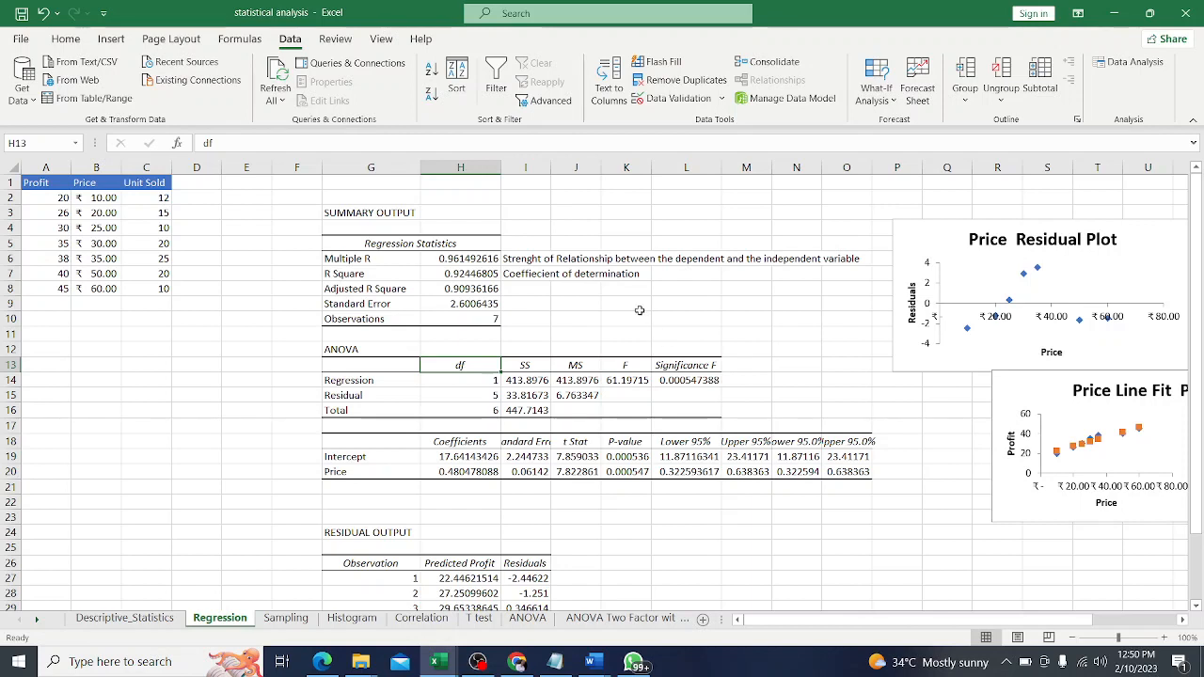
pyautogui.click(687, 380)
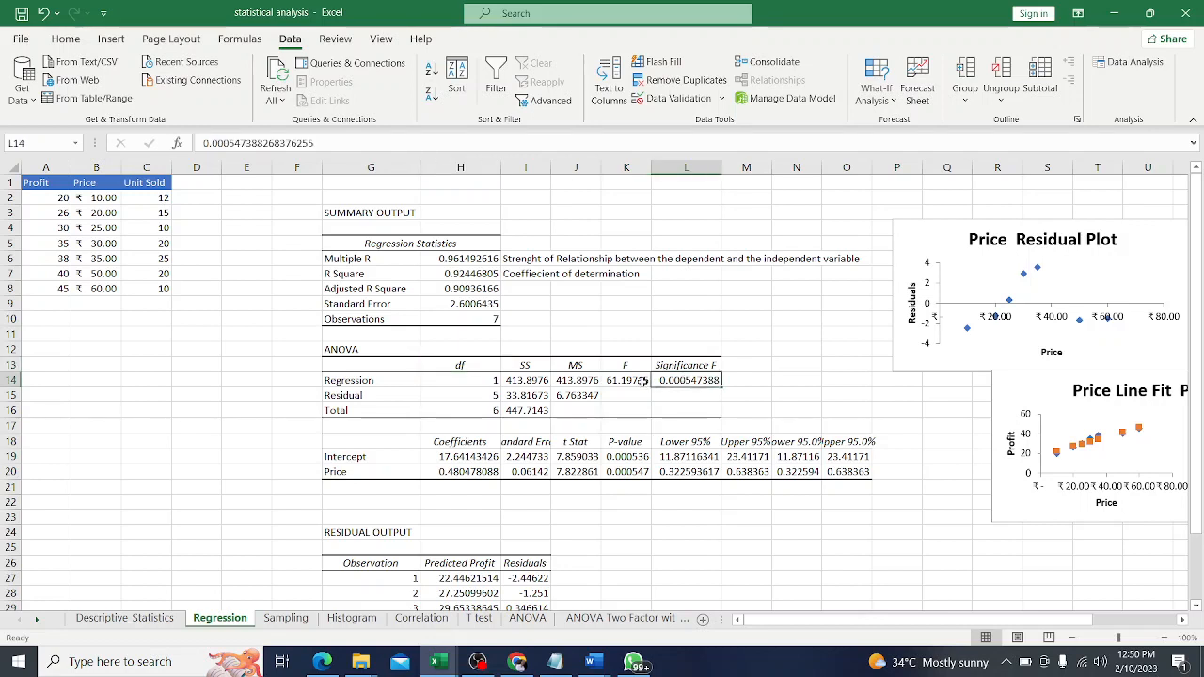
# Select the F value in the ANOVA table, review the simple linear regression equation in Regression Analysis.pdf in Edge, and return to the Excel sheet.
pyautogui.click(643, 380)
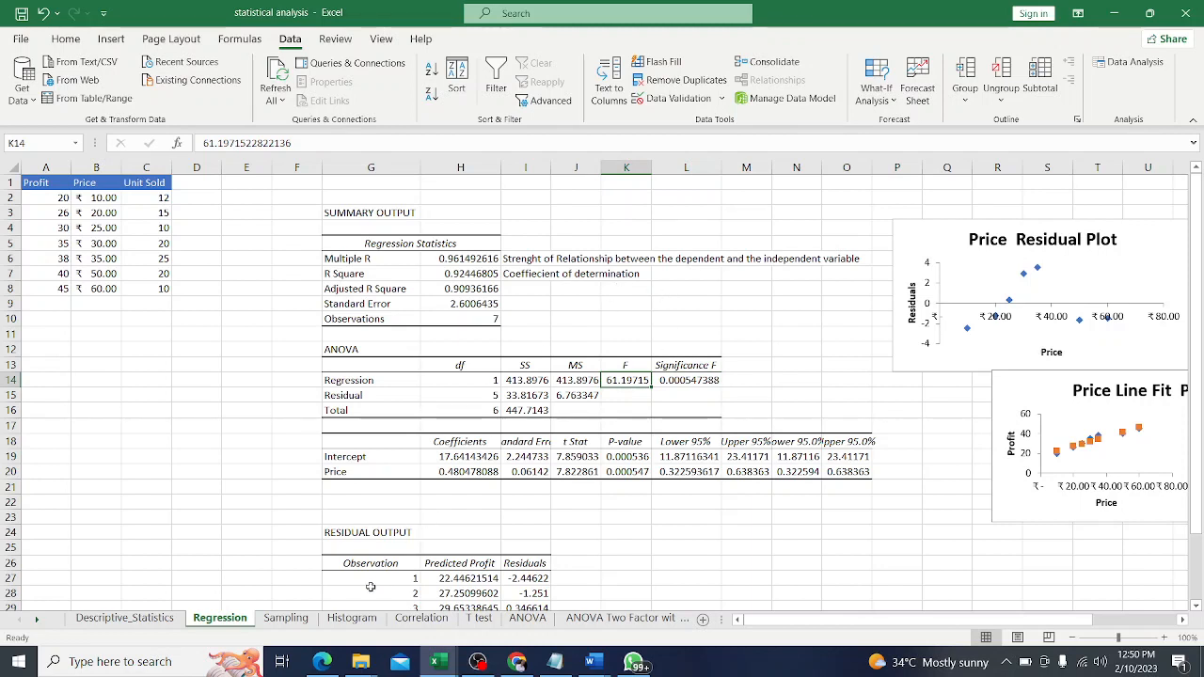
pyautogui.moveTo(324, 658)
pyautogui.click(329, 597)
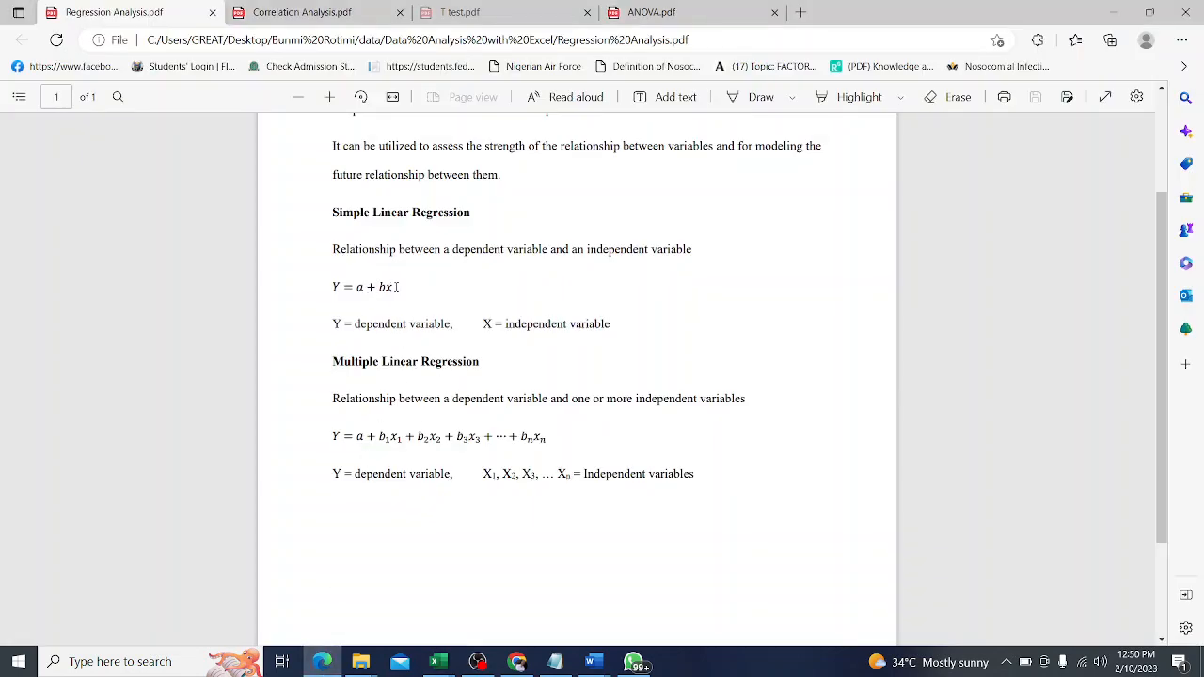
pyautogui.moveTo(396, 287); pyautogui.dragTo(387, 292)
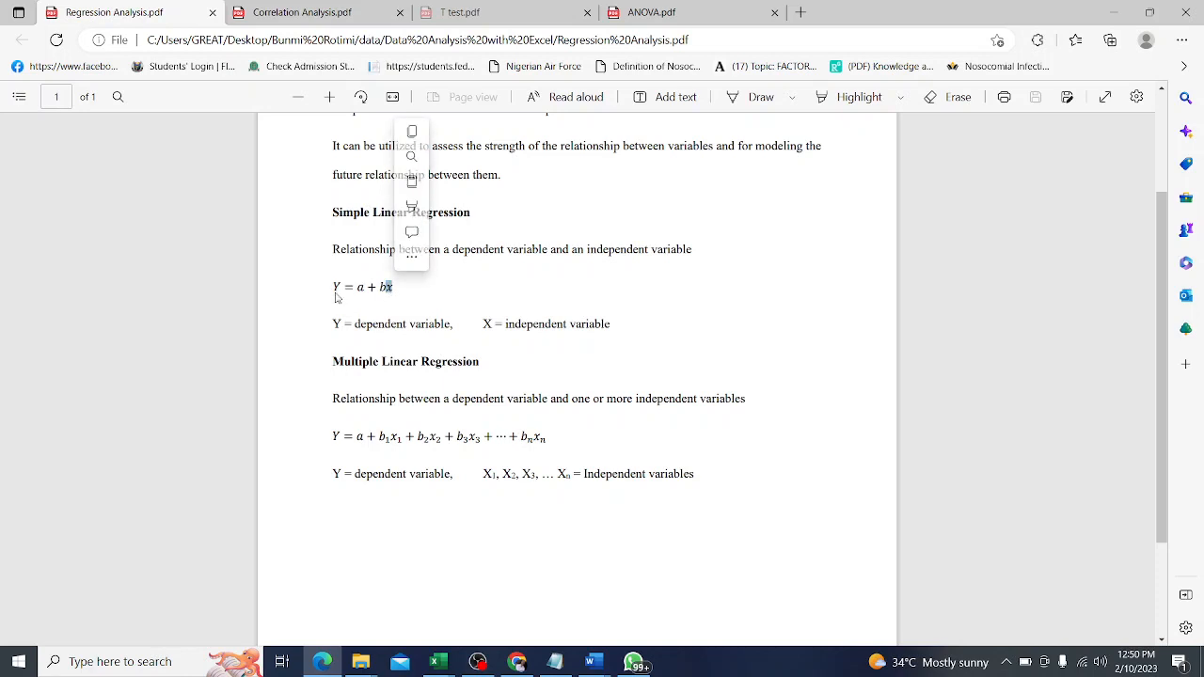
pyautogui.click(425, 296)
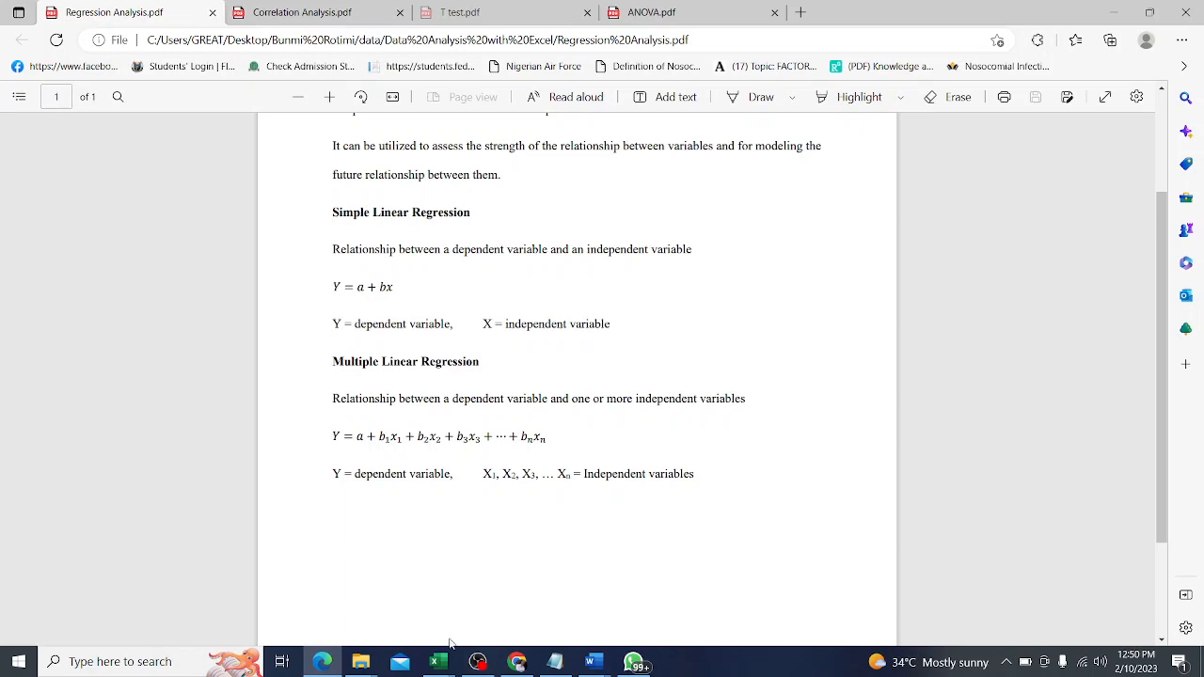
pyautogui.moveTo(442, 664)
pyautogui.click(652, 581)
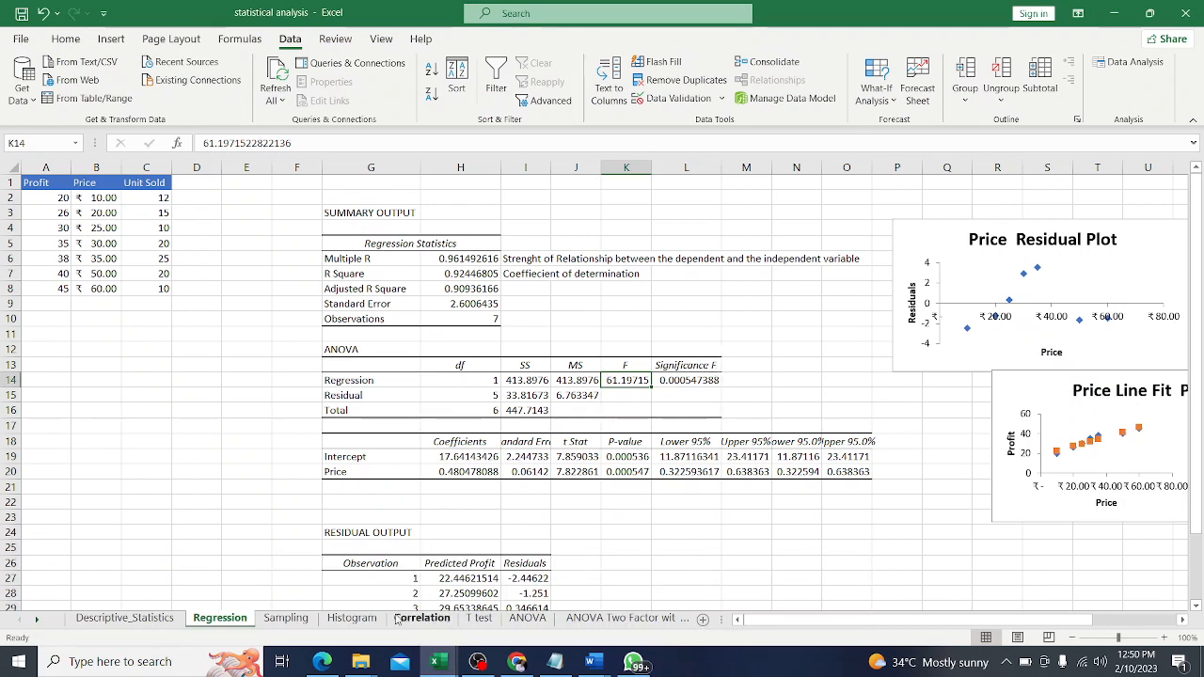
pyautogui.click(321, 660)
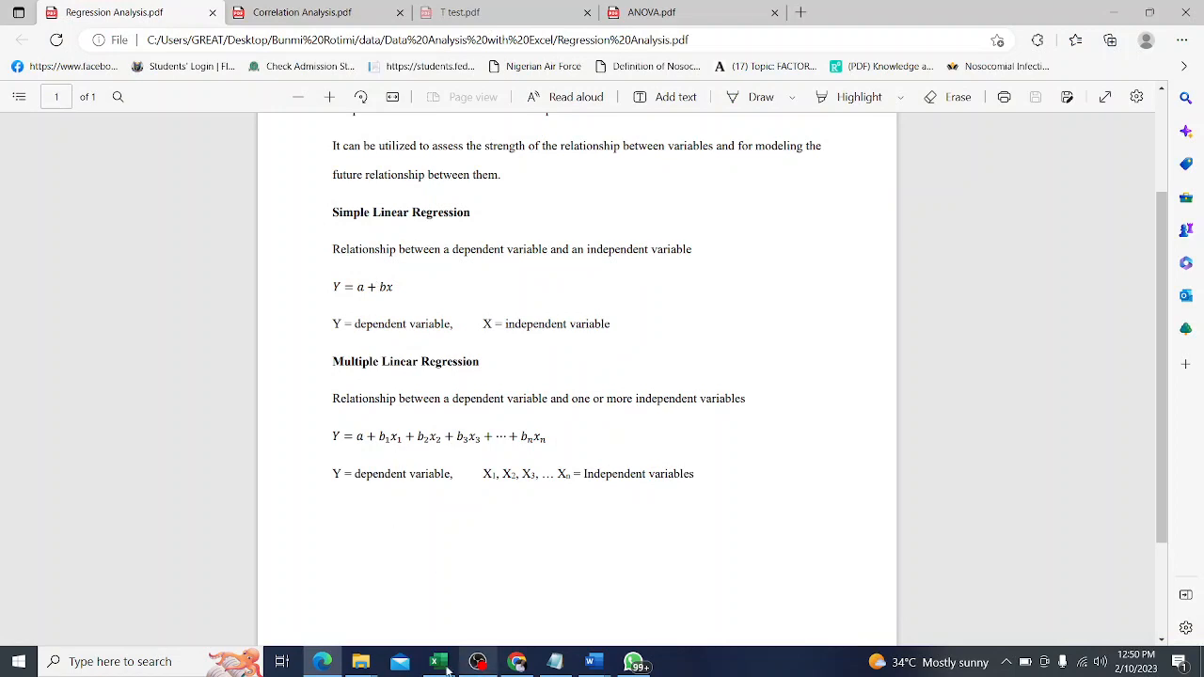
pyautogui.moveTo(448, 669)
pyautogui.click(644, 578)
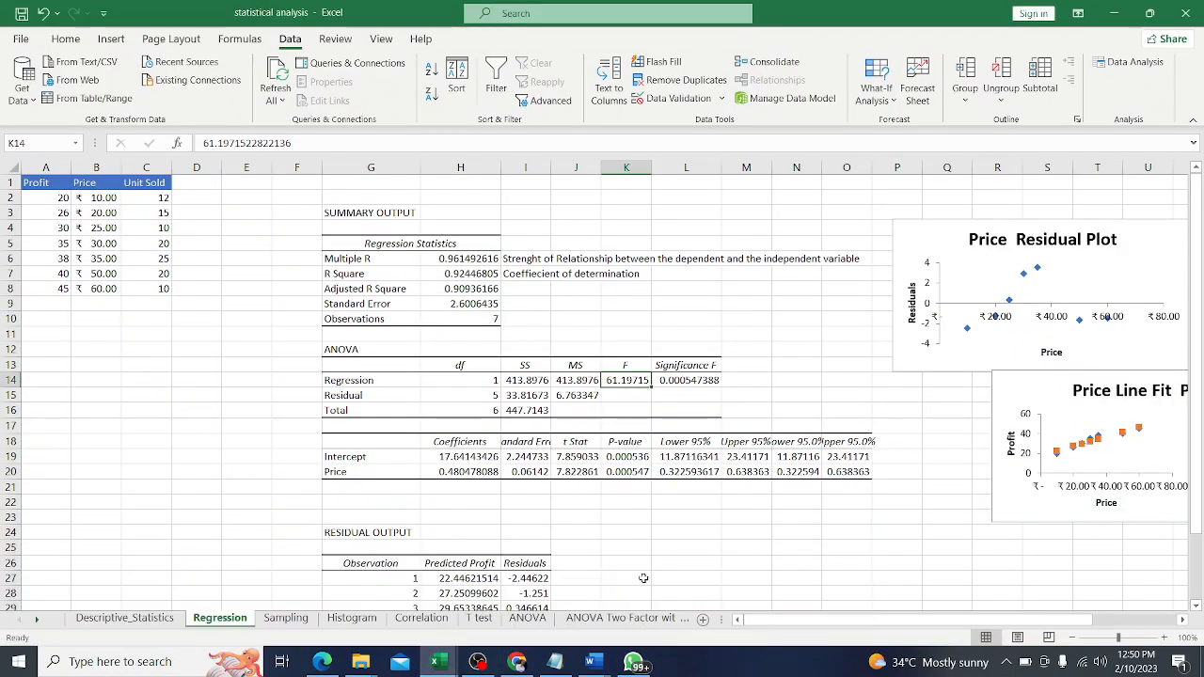
# Select the Significance F value and enter the significance level 0.05 in cell N12.
pyautogui.click(675, 379)
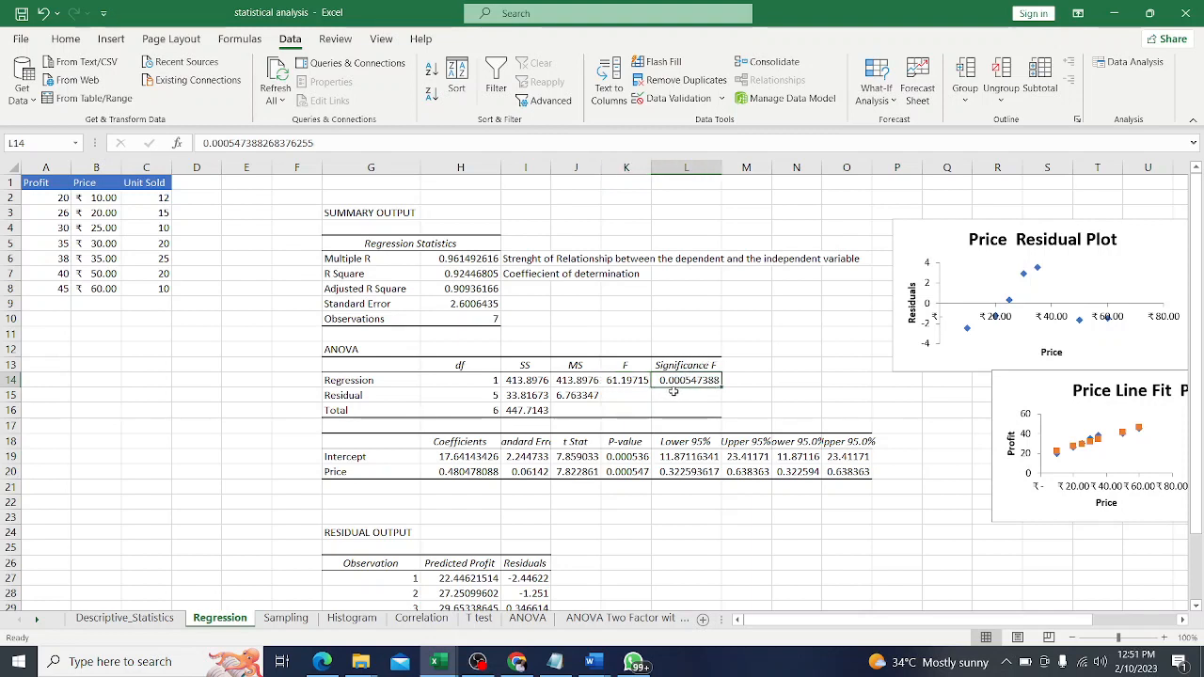
pyautogui.click(776, 354)
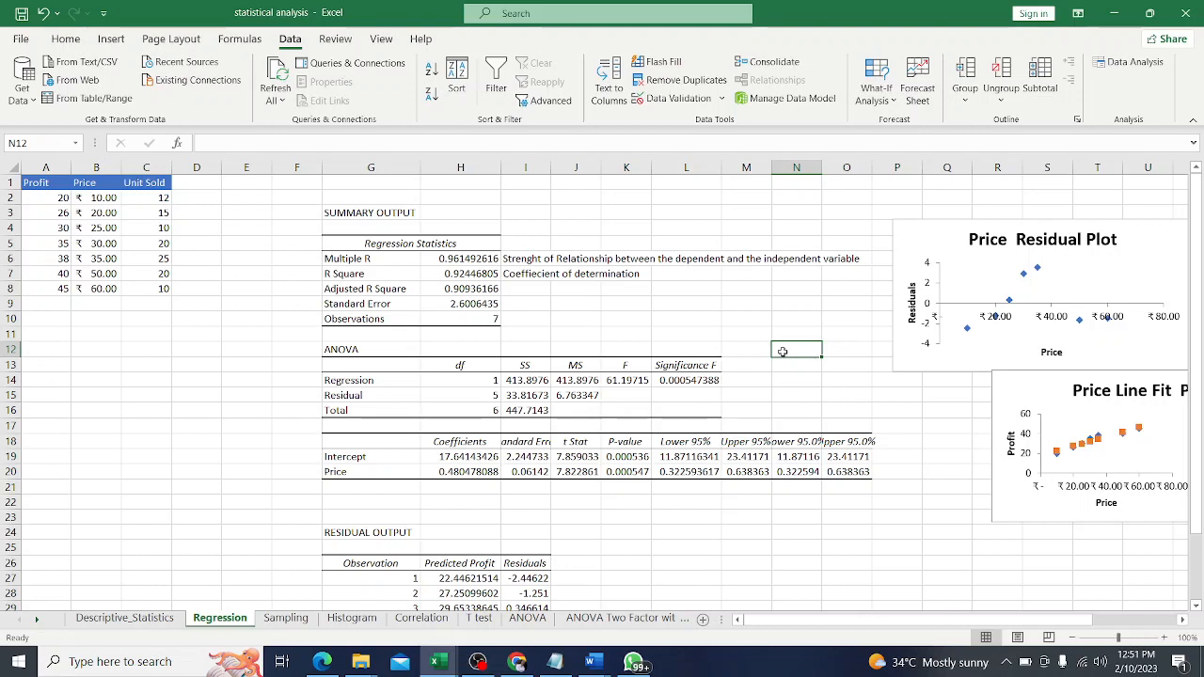
pyautogui.write('0.05')
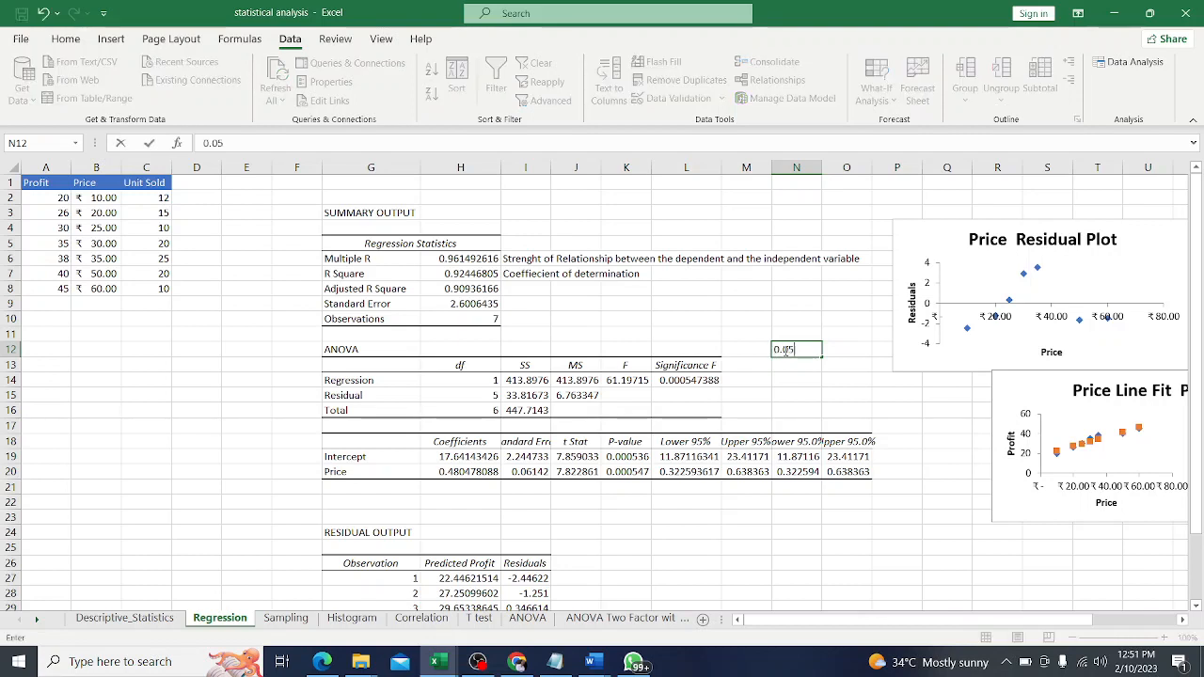
pyautogui.hotkey('ctrl', 'Return')
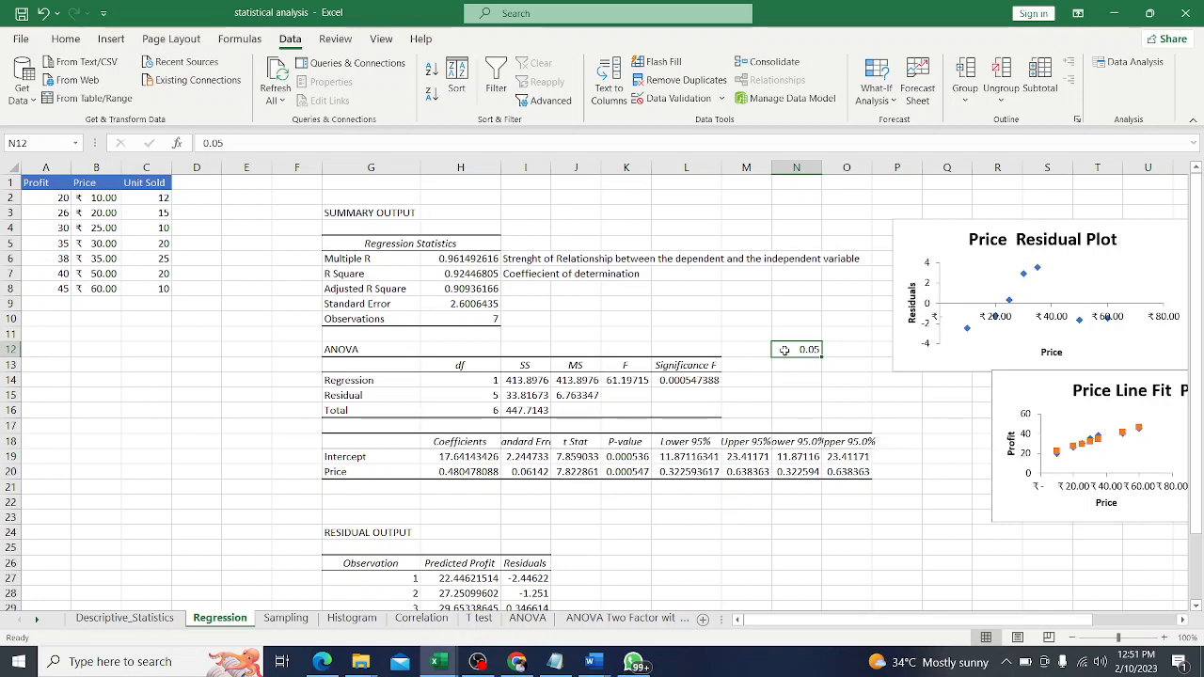
# Compare the Significance F value in the ANOVA table with the significance level in cell N12.
pyautogui.click(796, 318)
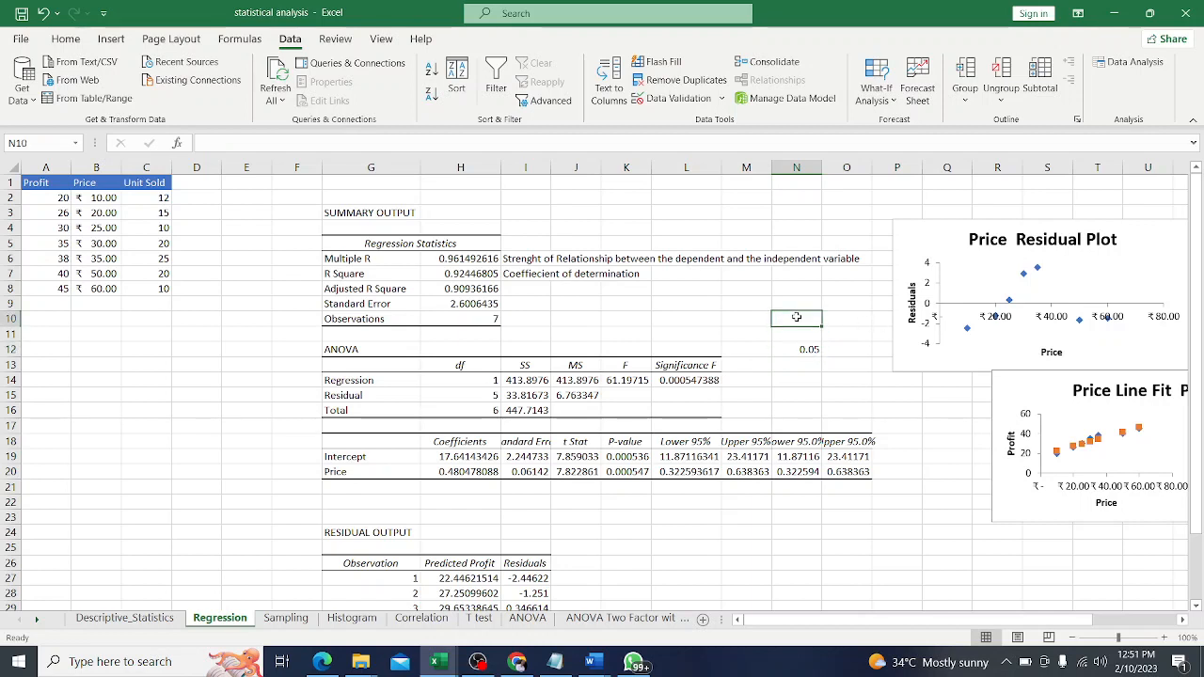
pyautogui.click(806, 349)
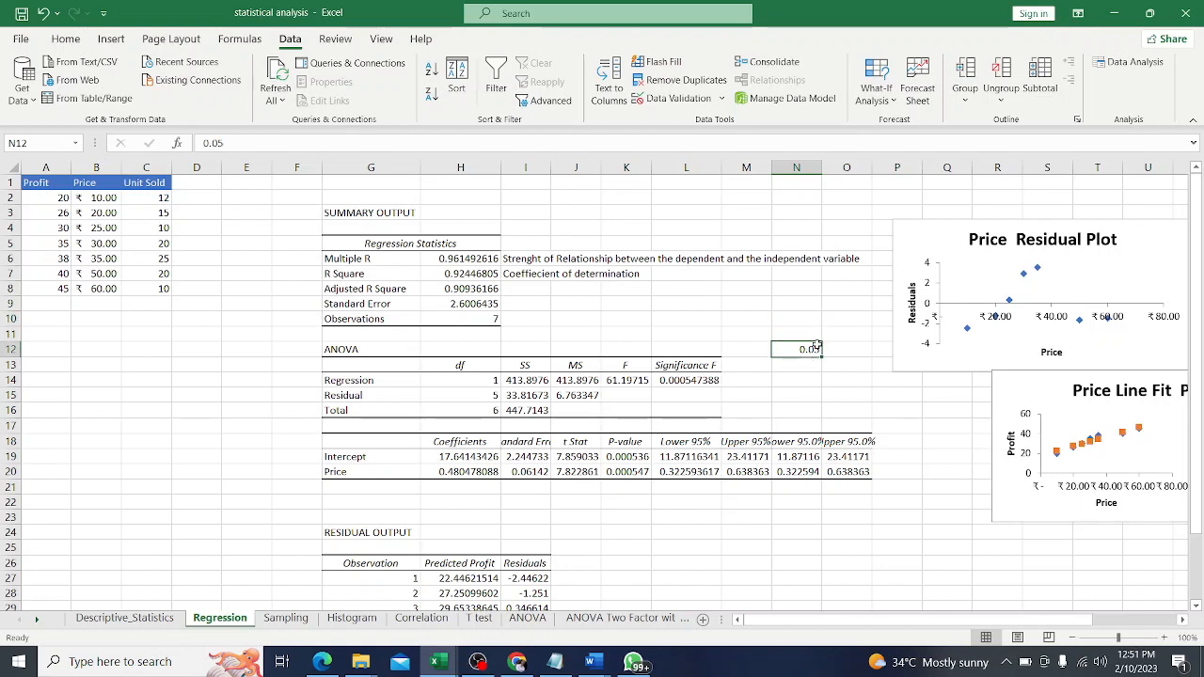
pyautogui.click(706, 380)
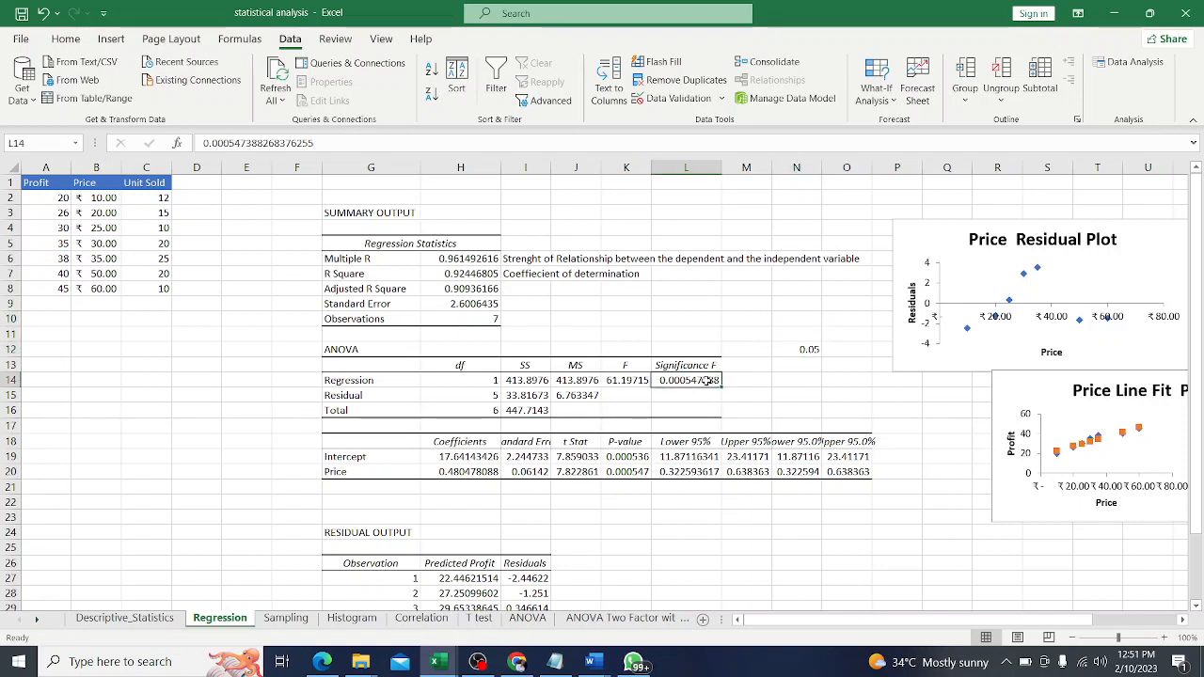
pyautogui.click(806, 349)
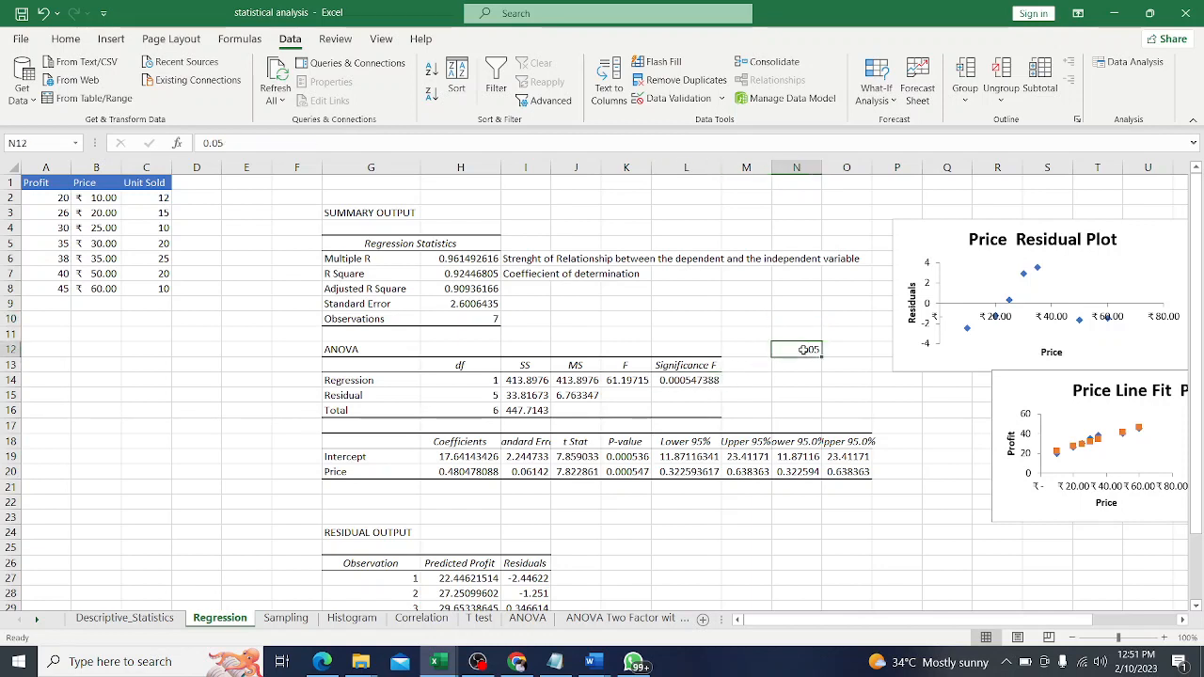
pyautogui.click(679, 382)
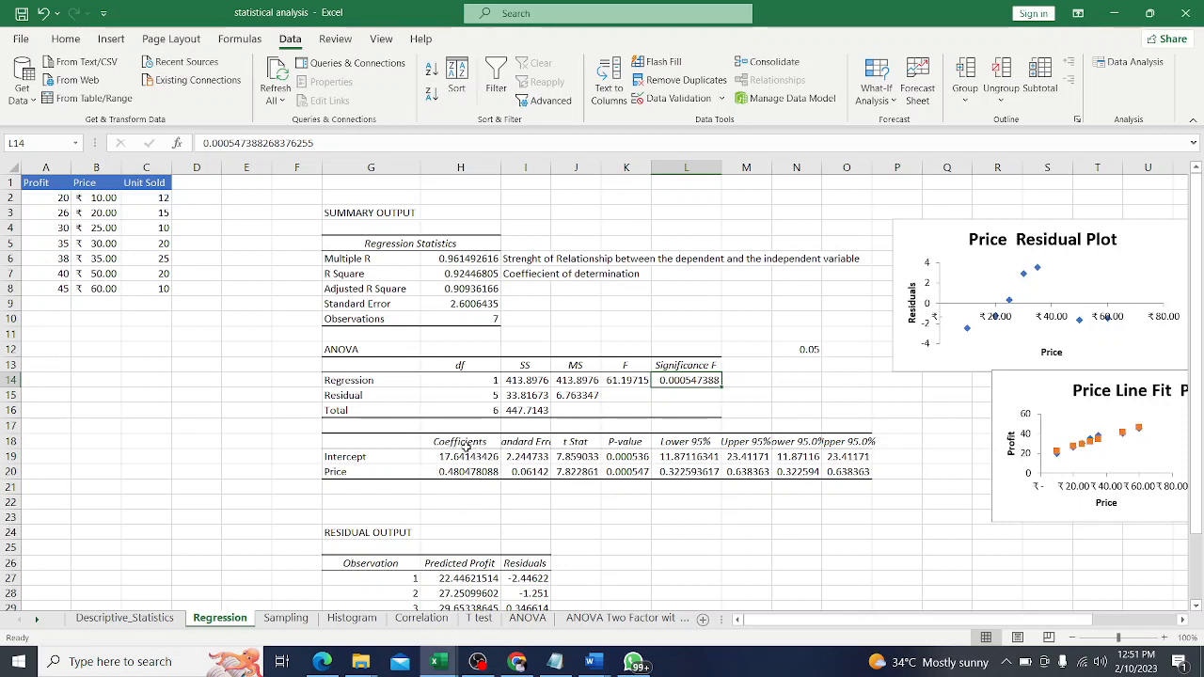
# Resize column I so the Standard Error heading in the coefficients table just fits.
pyautogui.click(369, 455)
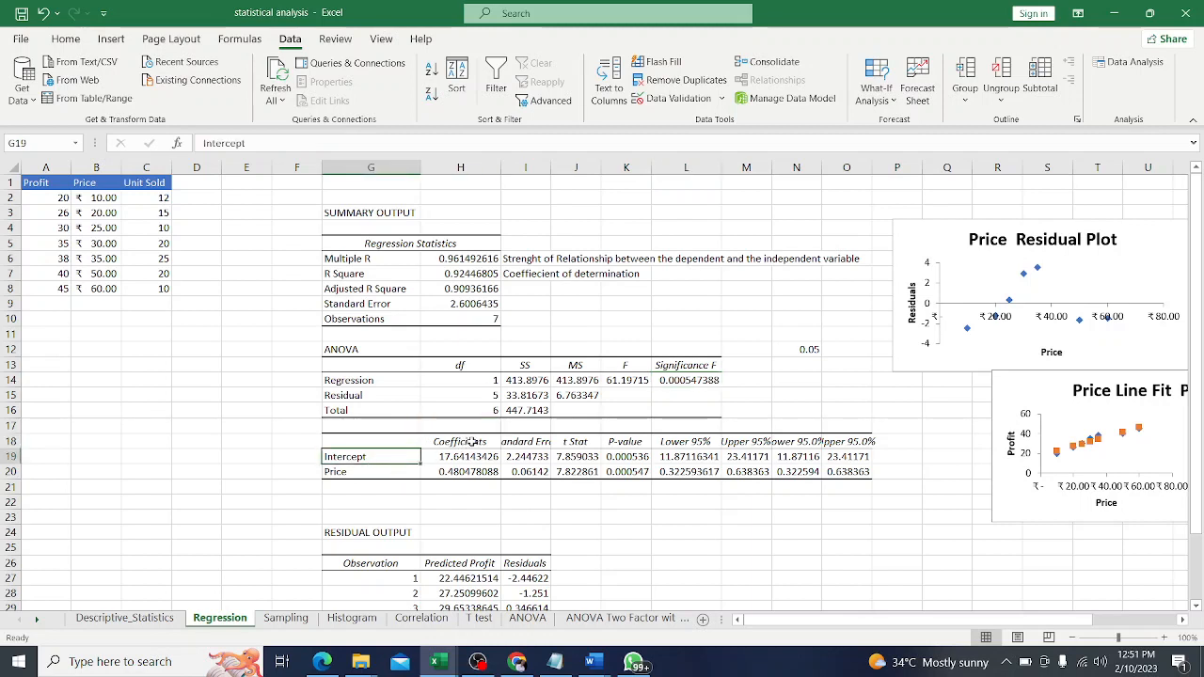
pyautogui.doubleClick(550, 167)
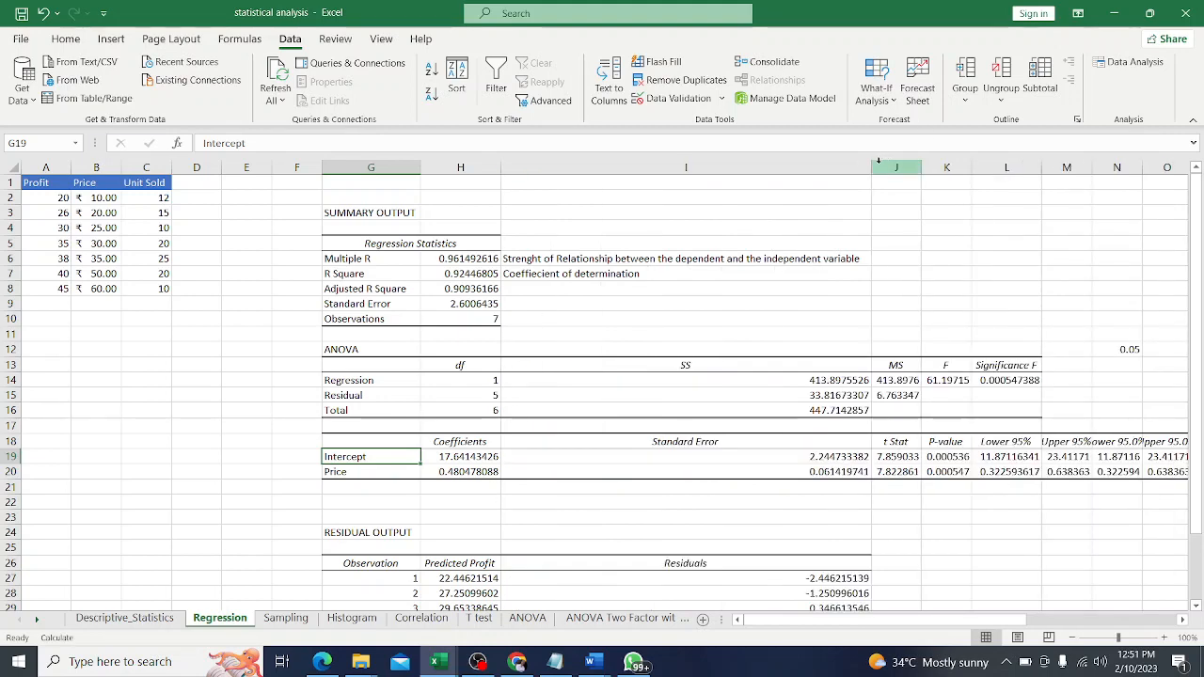
pyautogui.moveTo(872, 166); pyautogui.dragTo(579, 170)
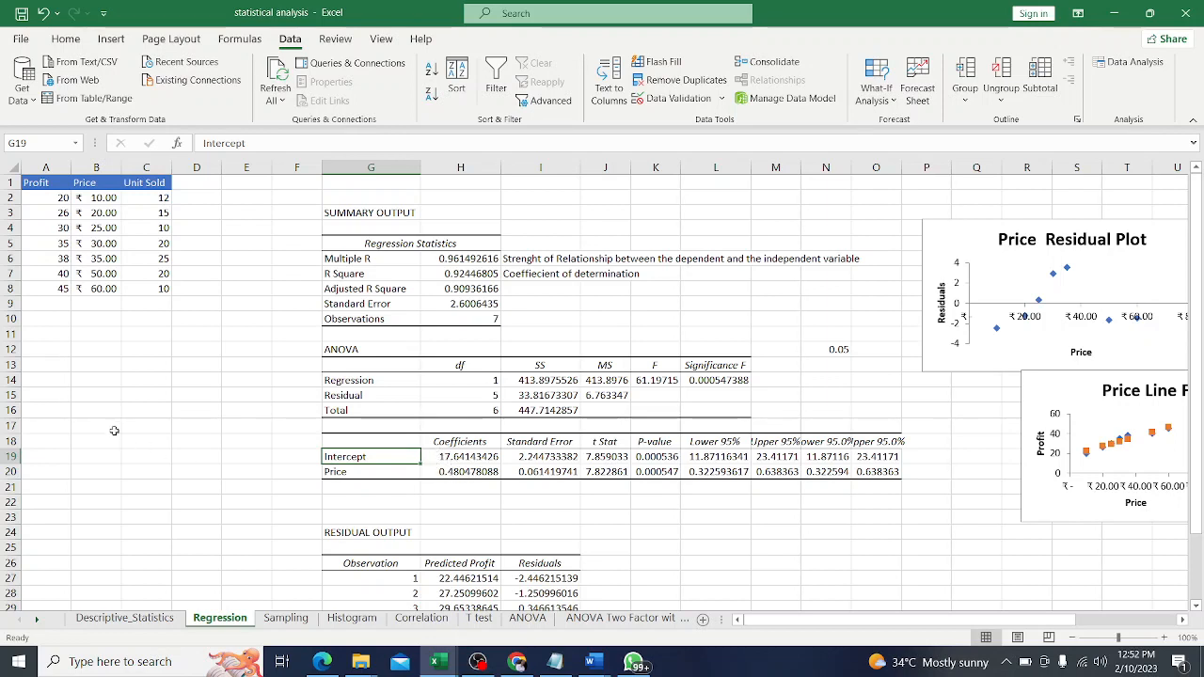
# Enter the general regression equation "Y = a + bx" in cell B16.
pyautogui.click(86, 409)
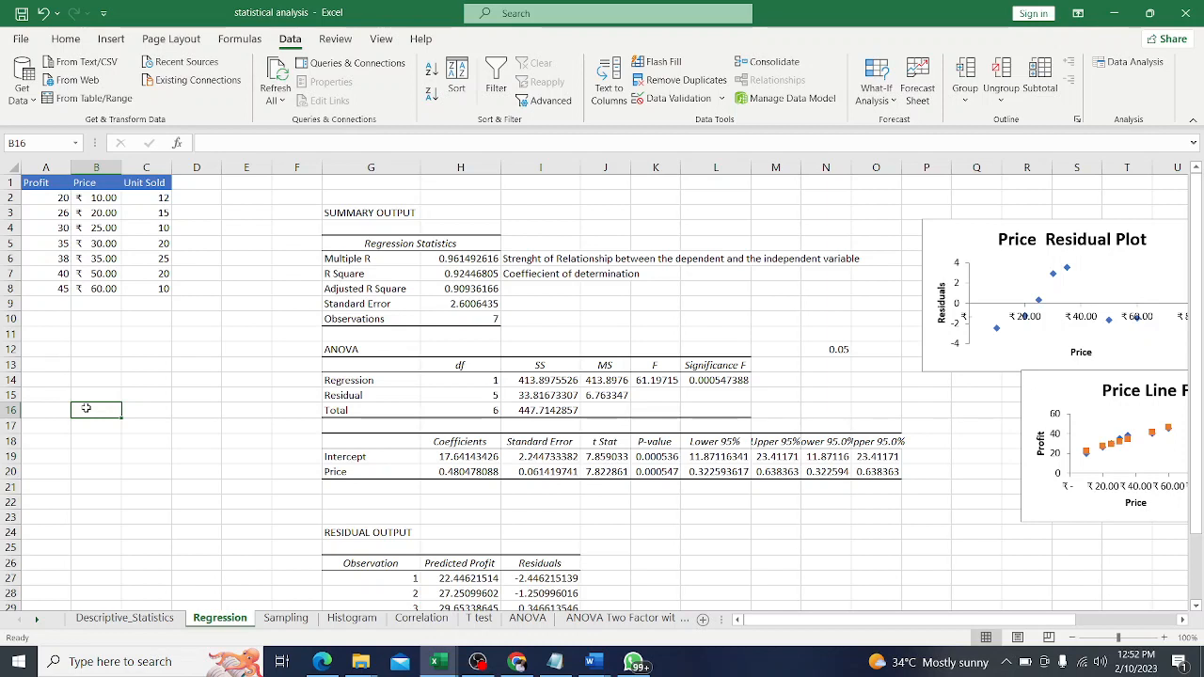
pyautogui.press('F2')
pyautogui.write('Y')
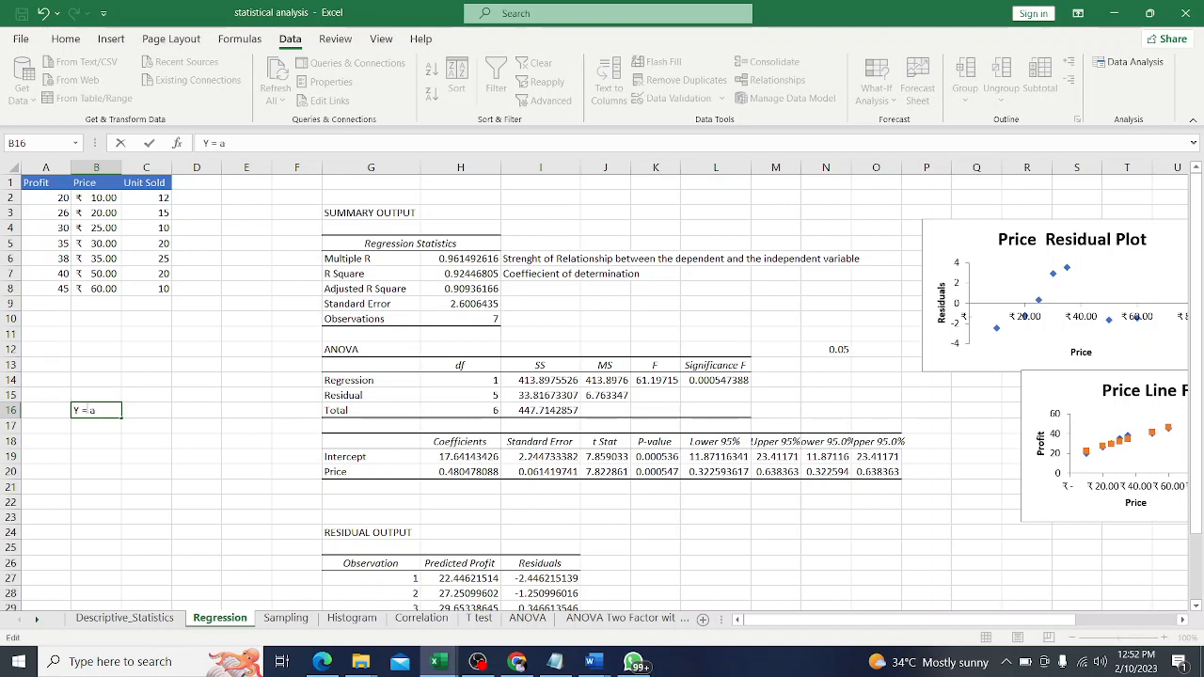
pyautogui.write('= a + ba')
# Write the fitted regression equation "Profit = 17.64+0.48Price" in cell B19 using the intercept and Price coefficients.
pyautogui.click(94, 453)
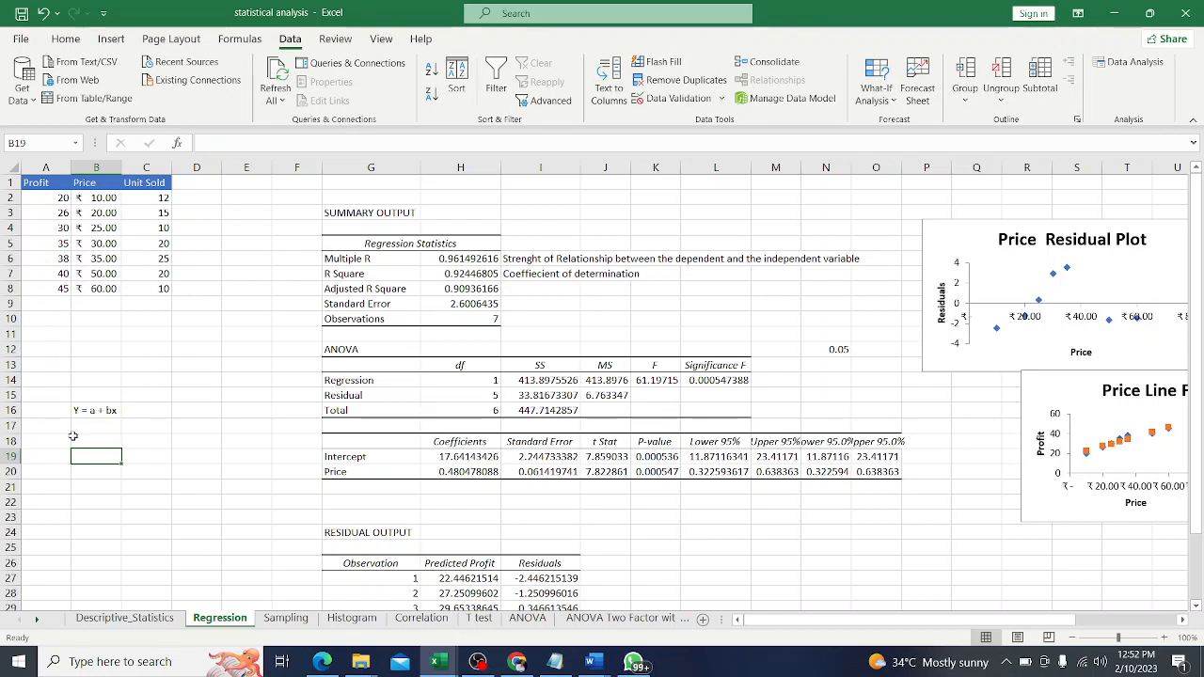
pyautogui.write('Pro')
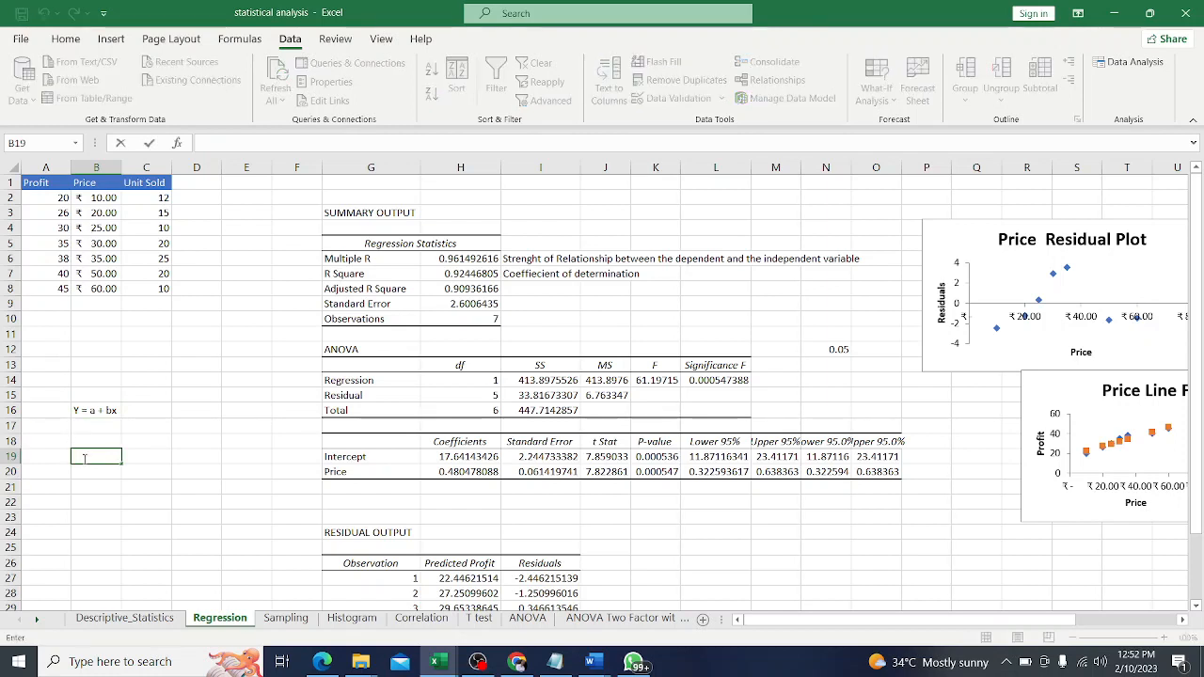
pyautogui.write('fit = 17.64+0.')
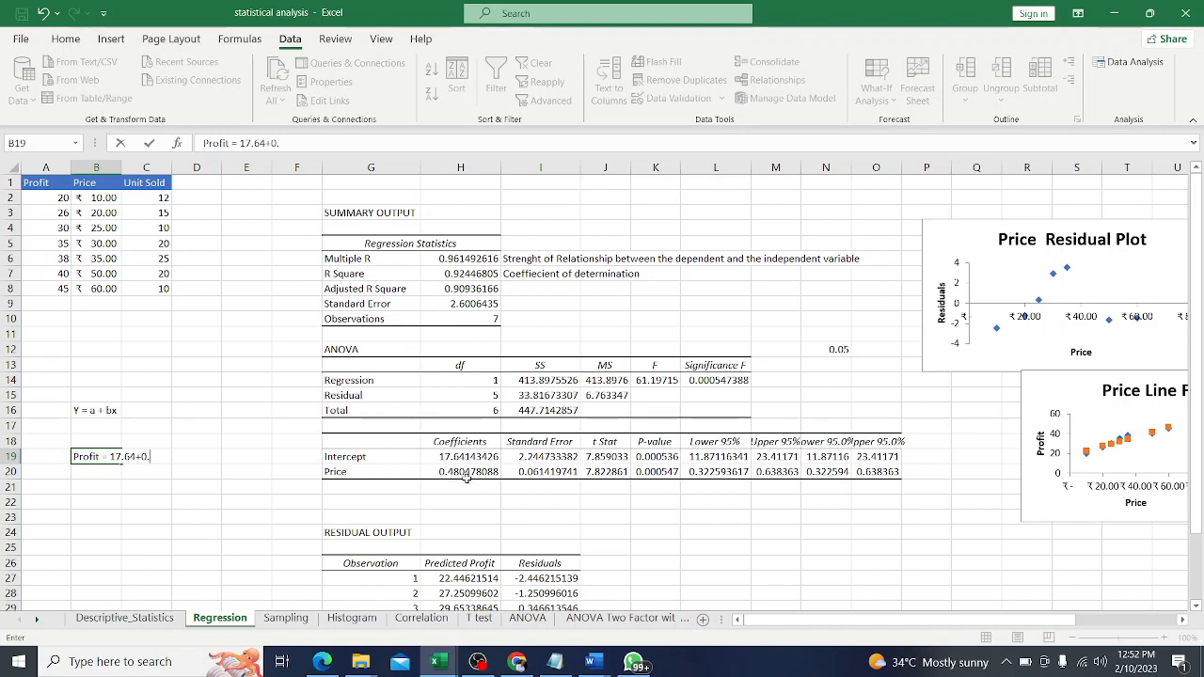
pyautogui.write('48Pri')
pyautogui.write('ce')
pyautogui.hotkey('ctrl', 'Return')
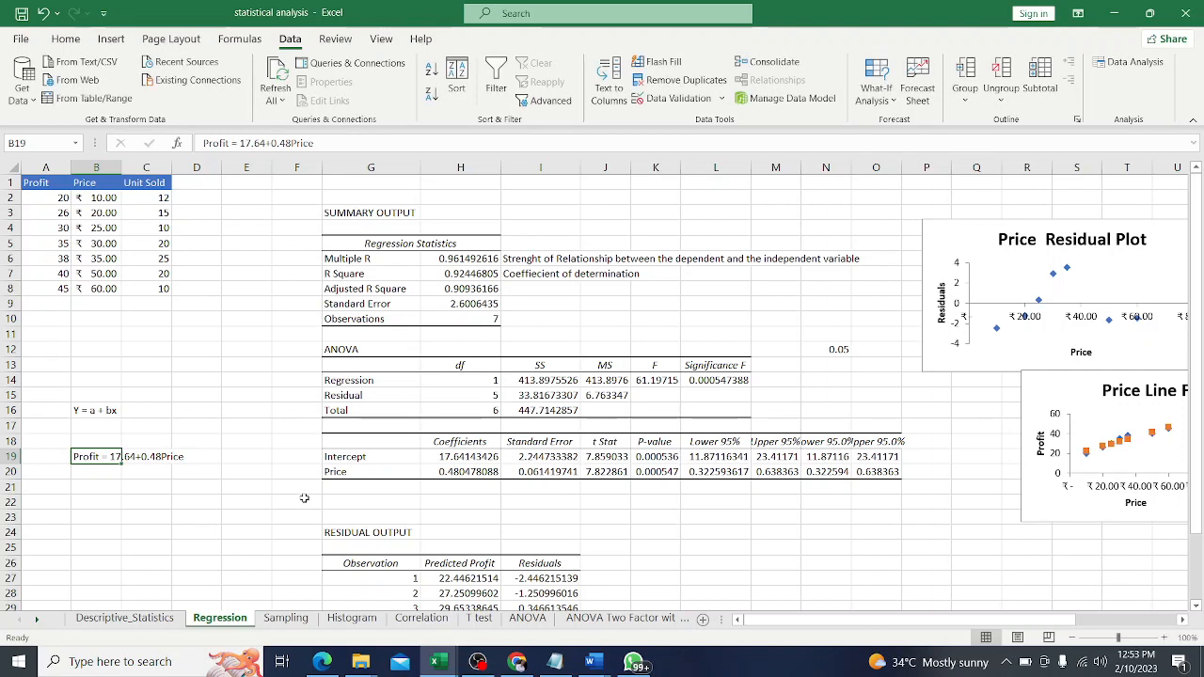
# Widen column B so the fitted equation fits within its cell, and select cell B19.
pyautogui.click(253, 513)
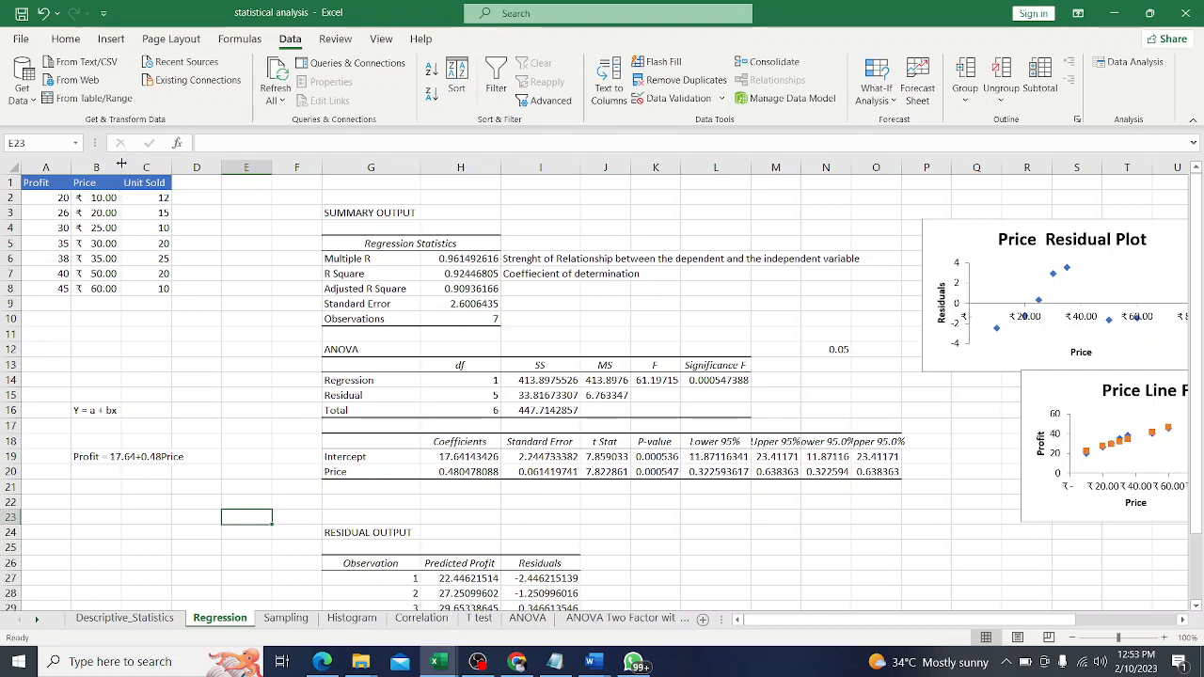
pyautogui.moveTo(120, 167); pyautogui.dragTo(189, 167)
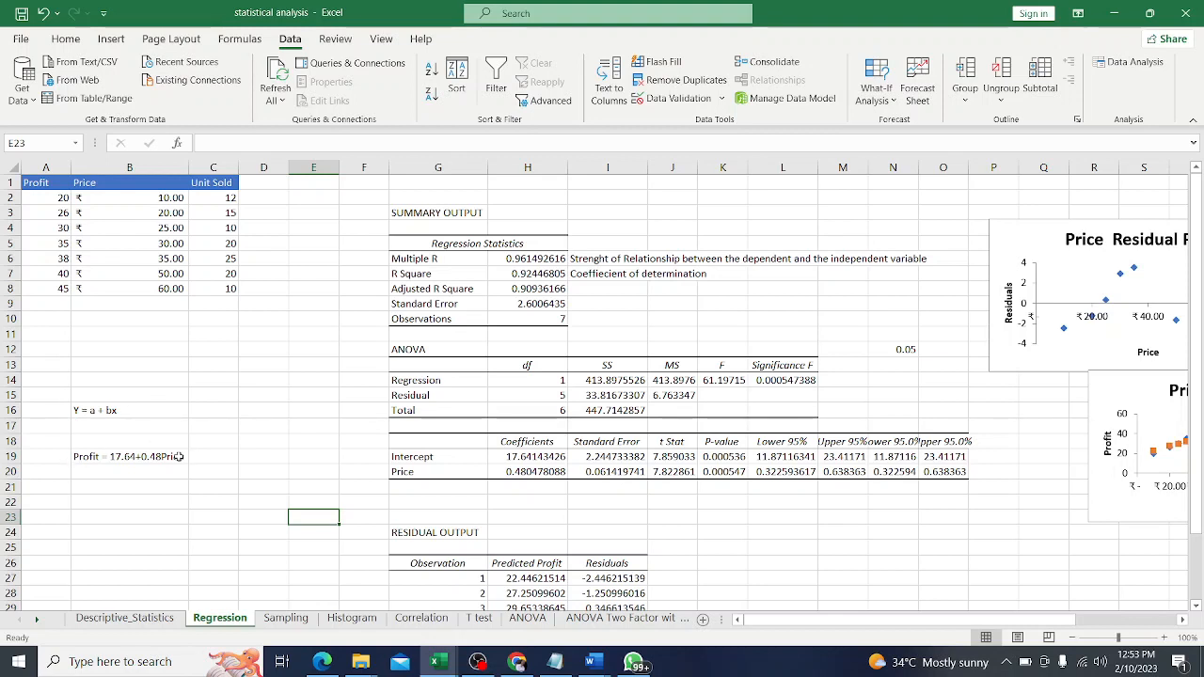
pyautogui.click(97, 456)
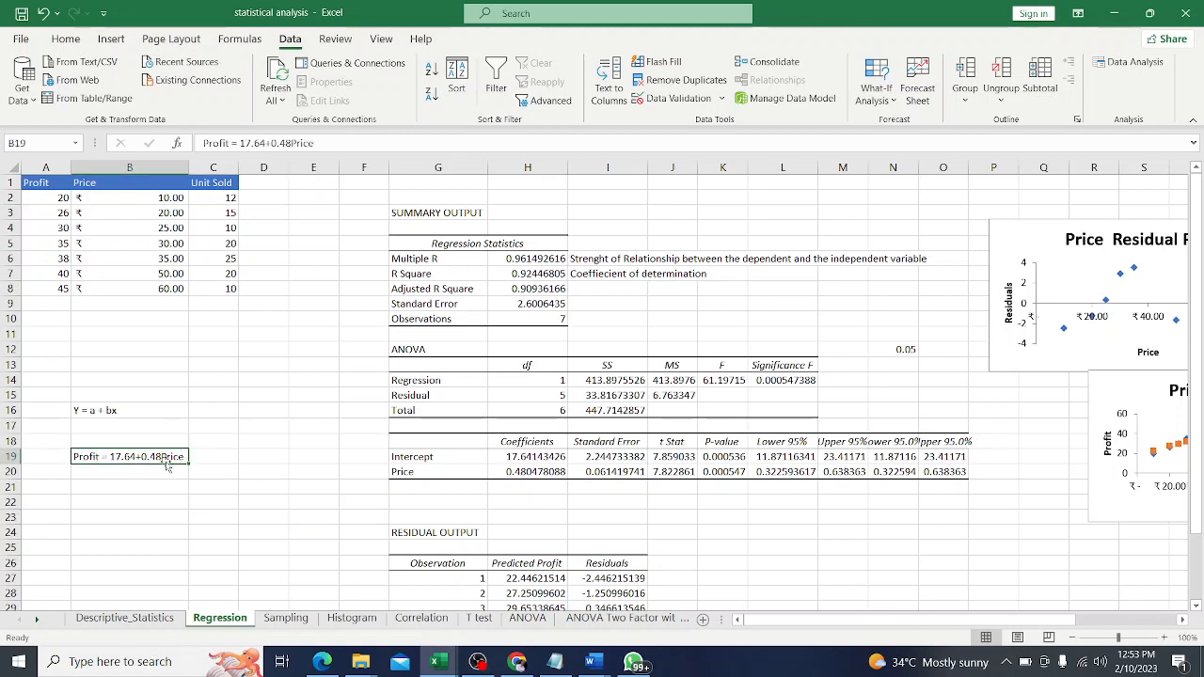
# Examine the fitted Profit equation in cell B19 to interpret its intercept and Price coefficient.
pyautogui.click(142, 488)
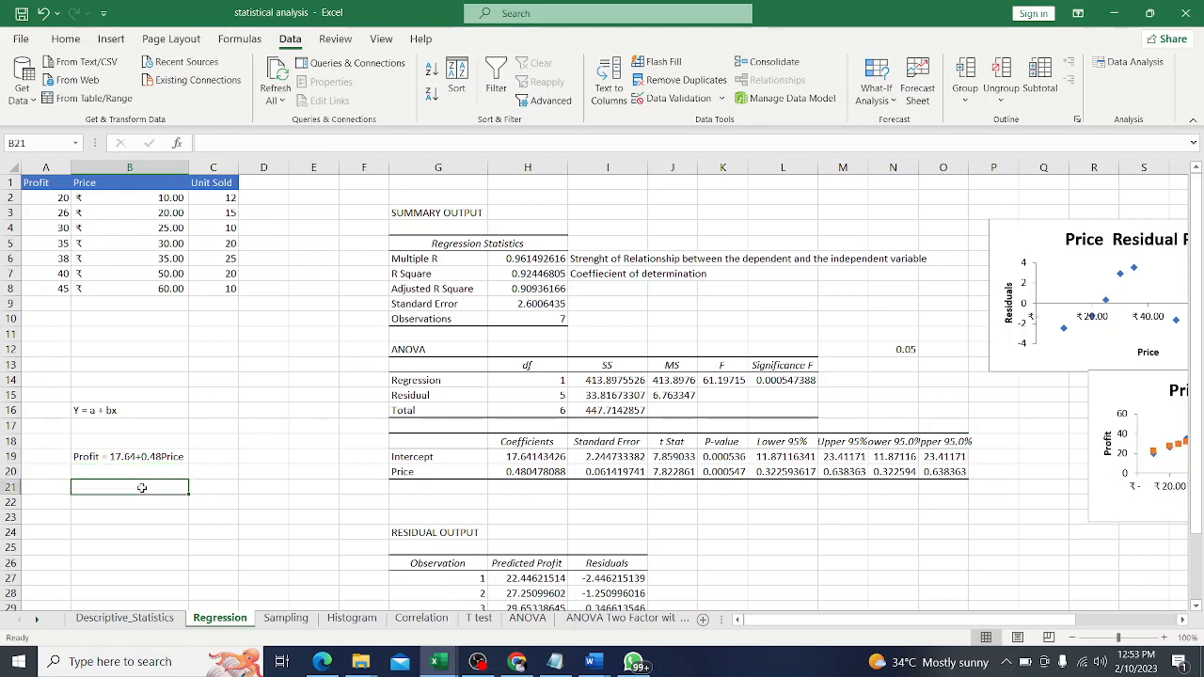
pyautogui.doubleClick(142, 487)
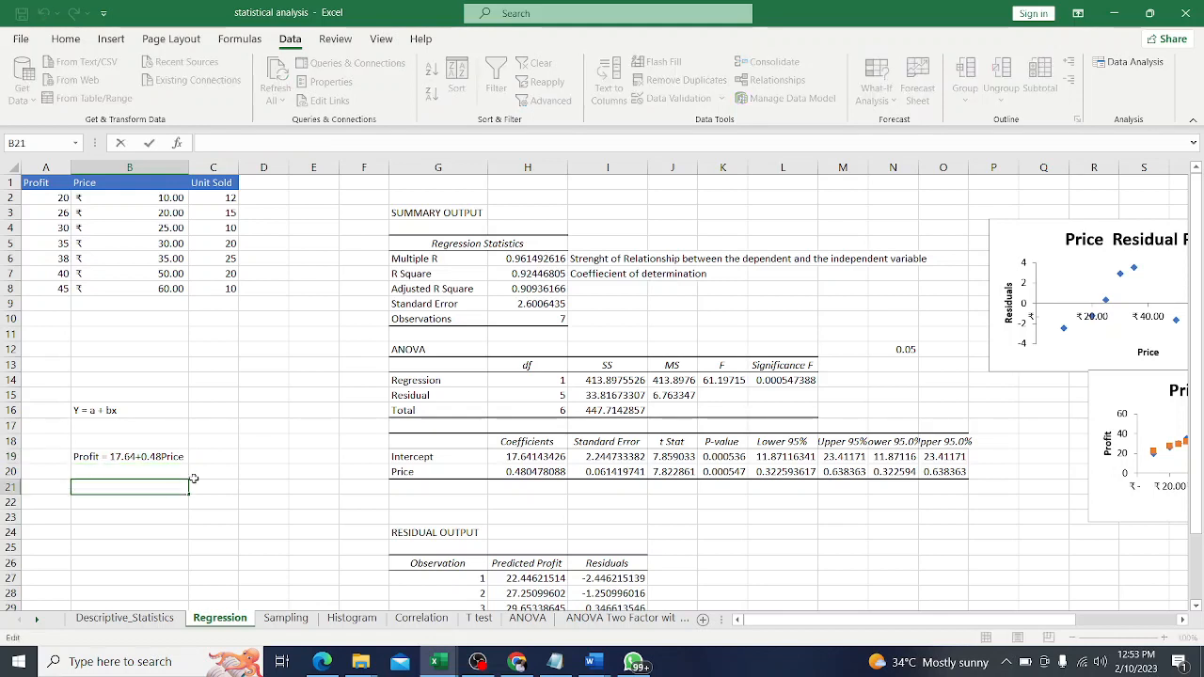
pyautogui.click(213, 456)
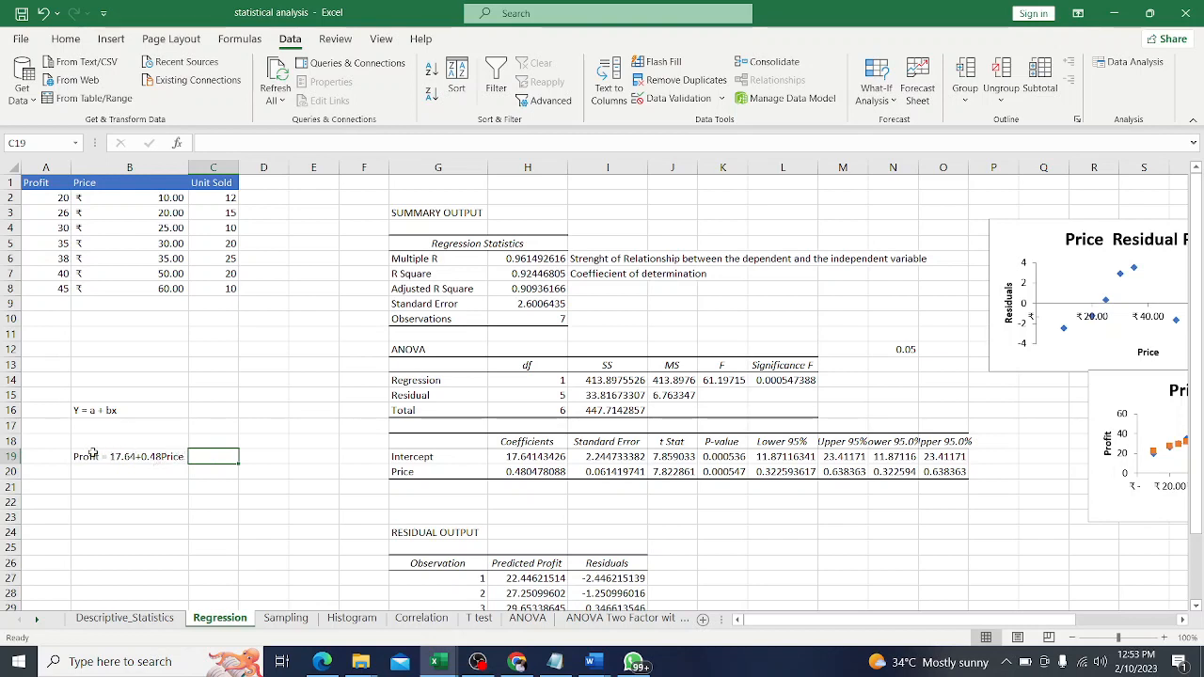
pyautogui.click(174, 457)
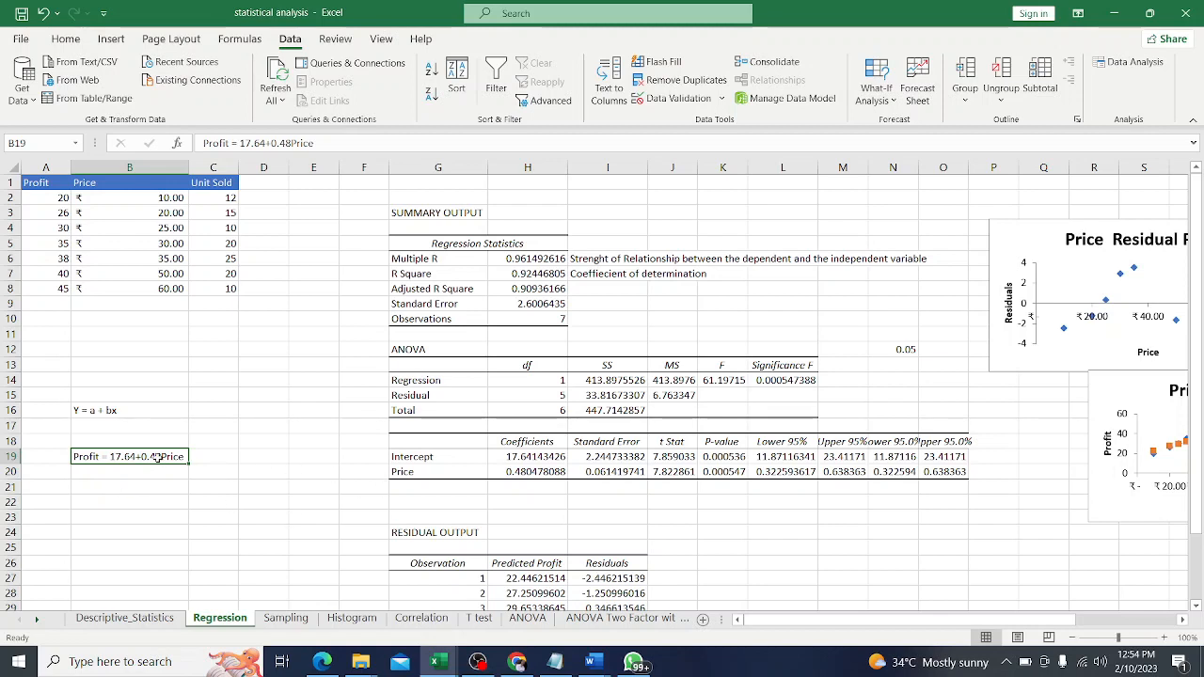
# Examine the standard errors of the Intercept and Price coefficients and the t Stat of the Intercept.
pyautogui.click(606, 456)
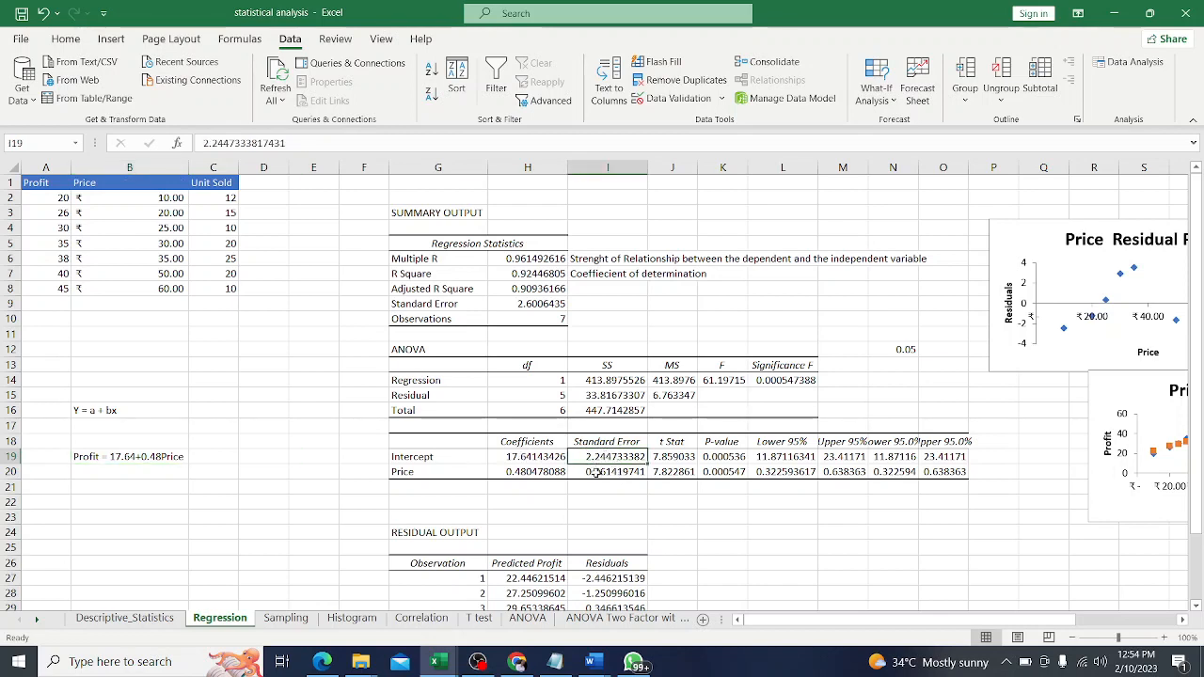
pyautogui.click(596, 473)
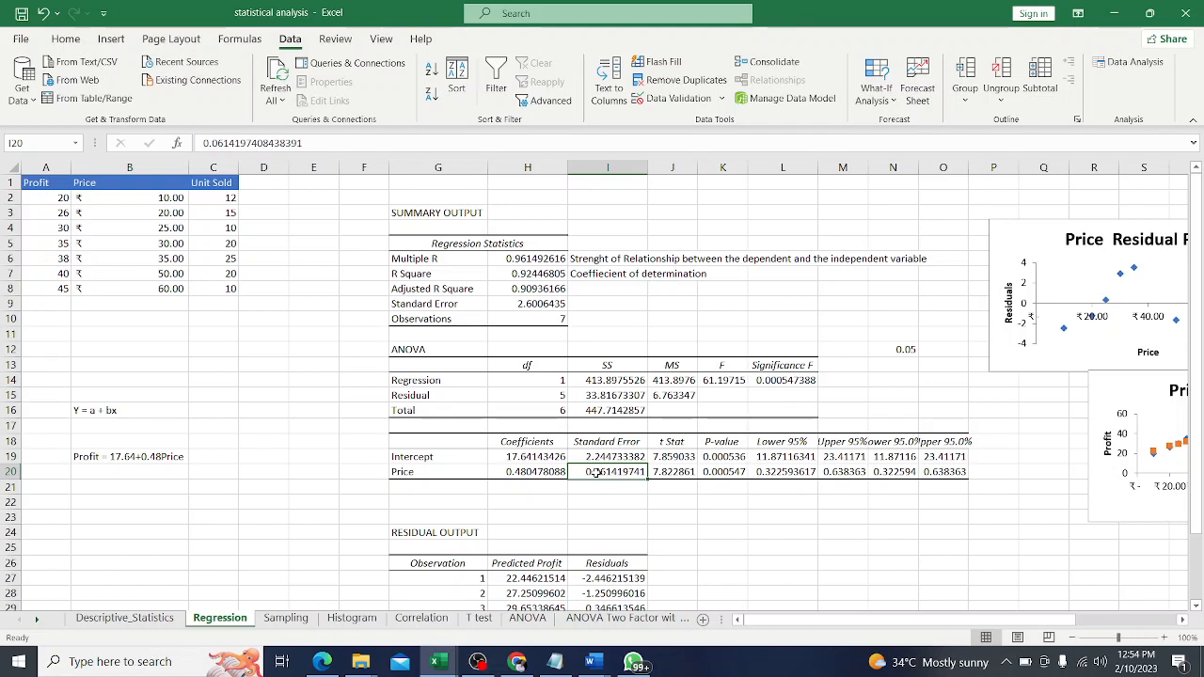
pyautogui.click(674, 457)
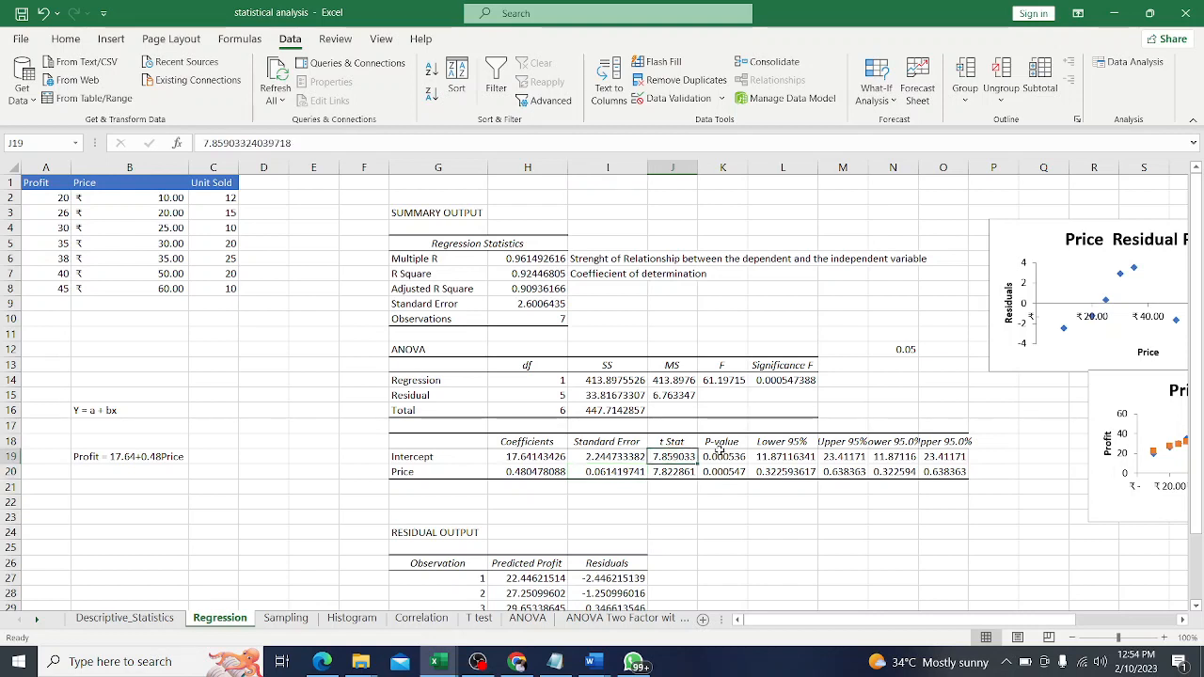
# Examine the t Stat values of the Intercept and Price rows alongside the Intercept's P-value in the coefficients table.
pyautogui.click(723, 461)
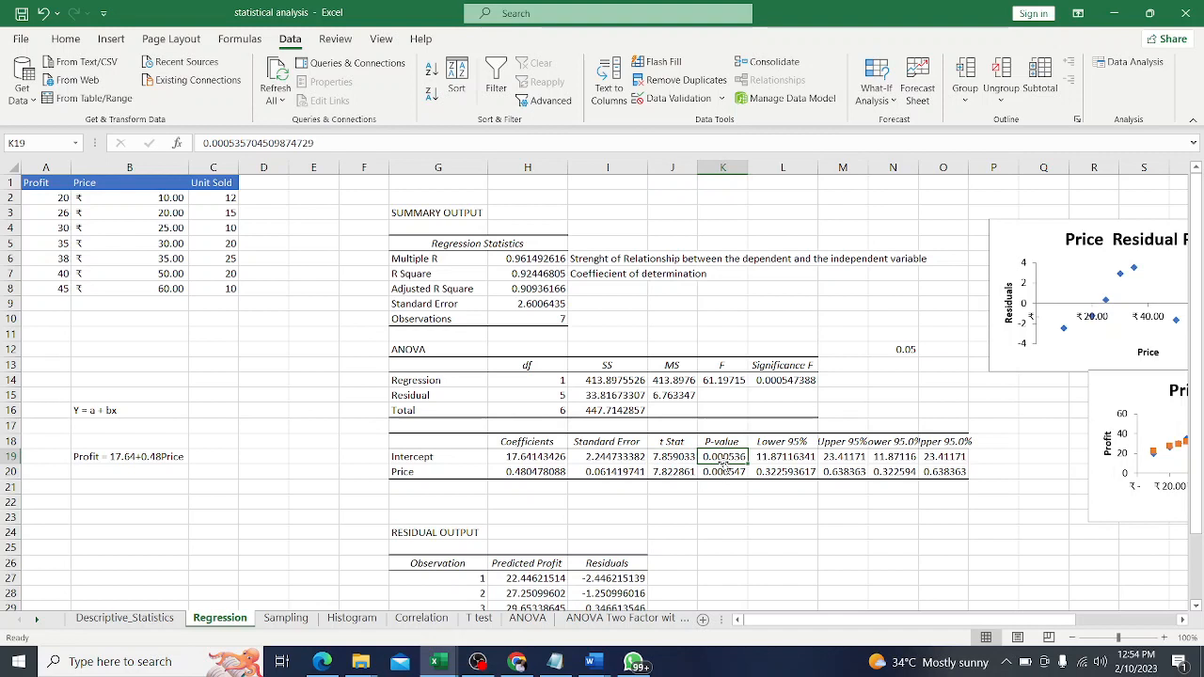
pyautogui.click(672, 458)
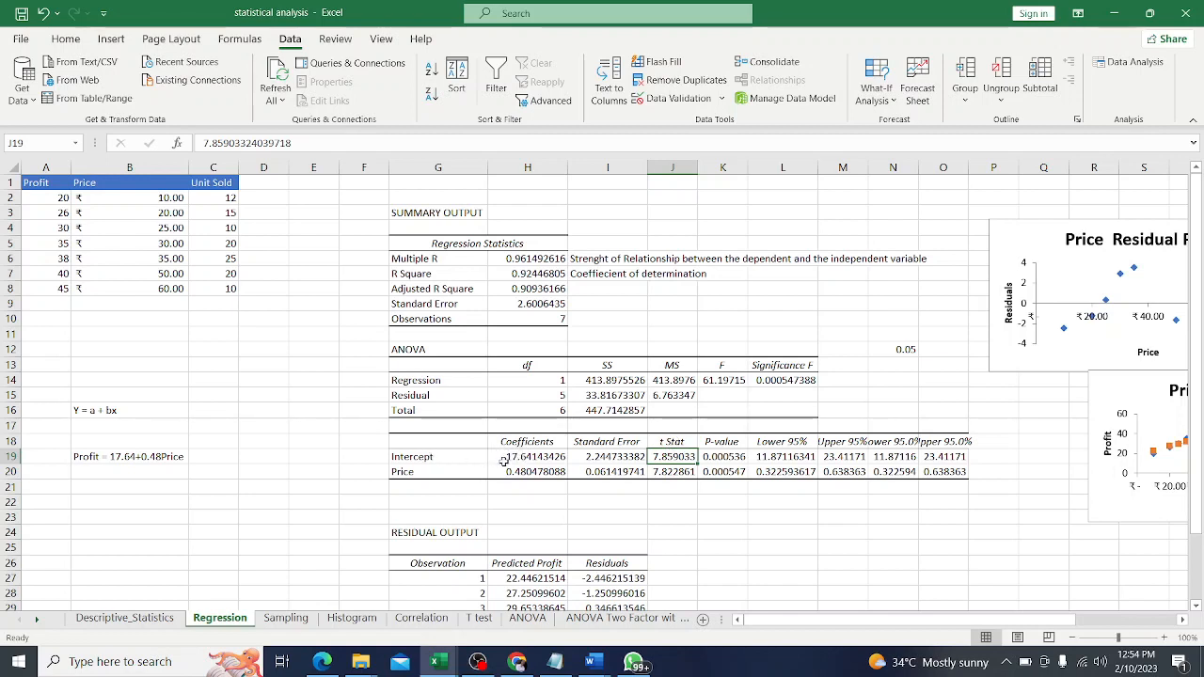
pyautogui.click(681, 472)
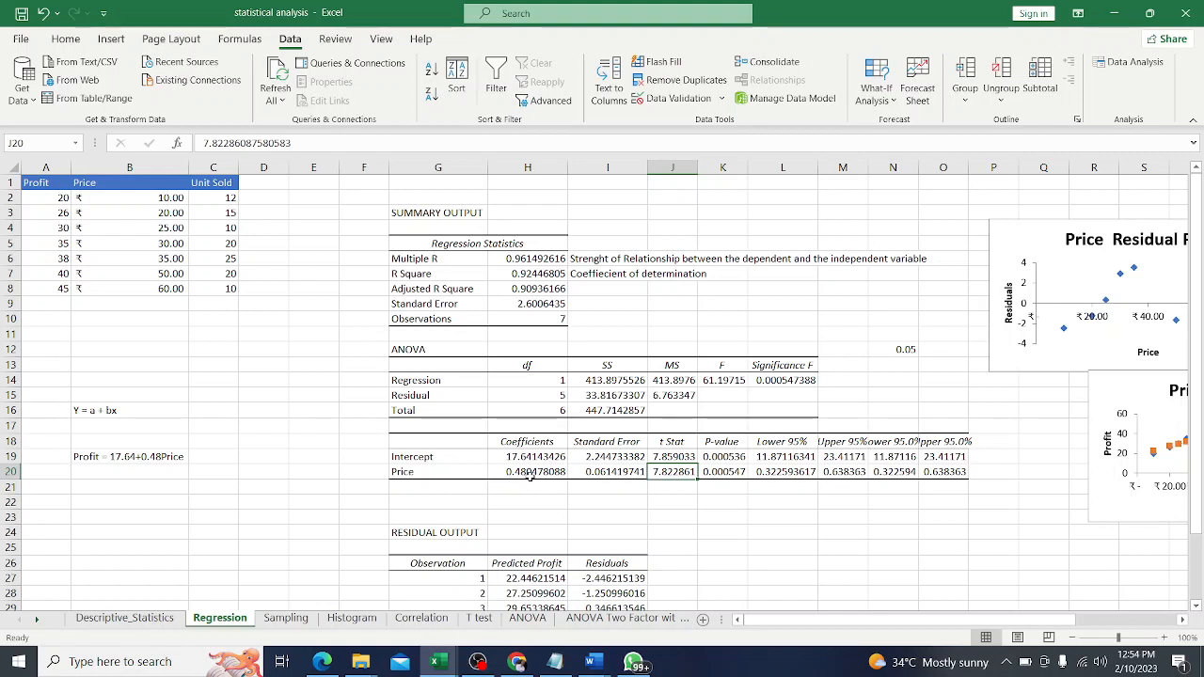
pyautogui.click(678, 460)
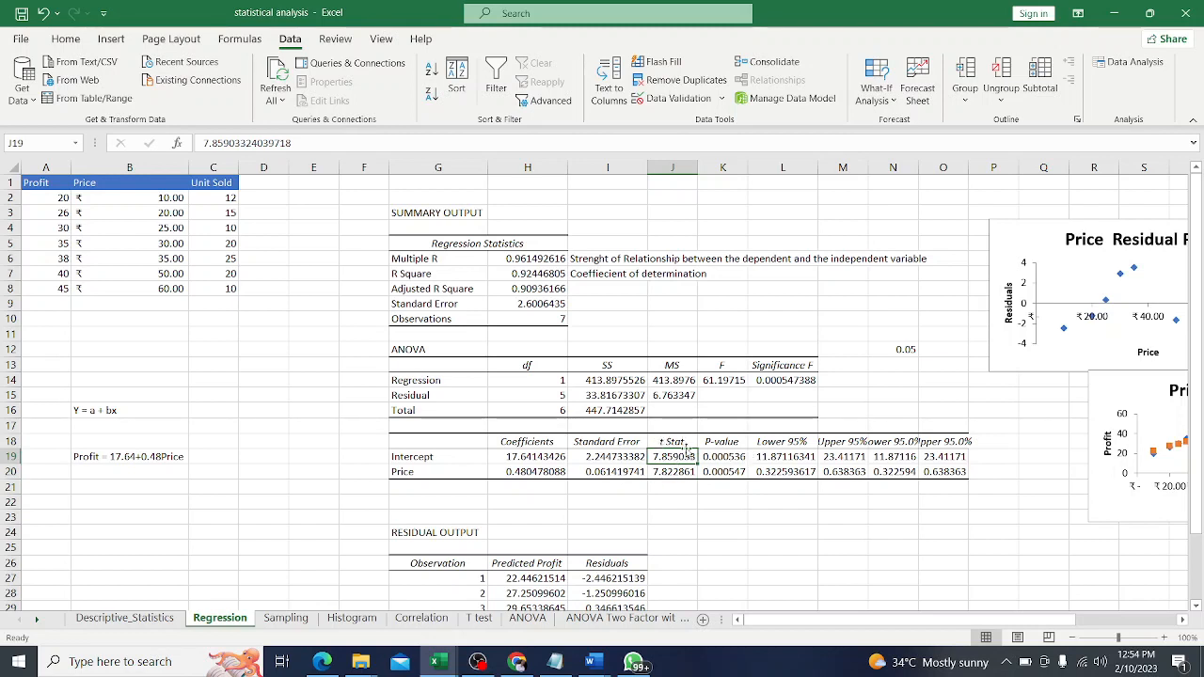
# Examine the P-values of the Intercept and Price, relating them to Significance F, the 0.05 level and the Price coefficient.
pyautogui.click(741, 457)
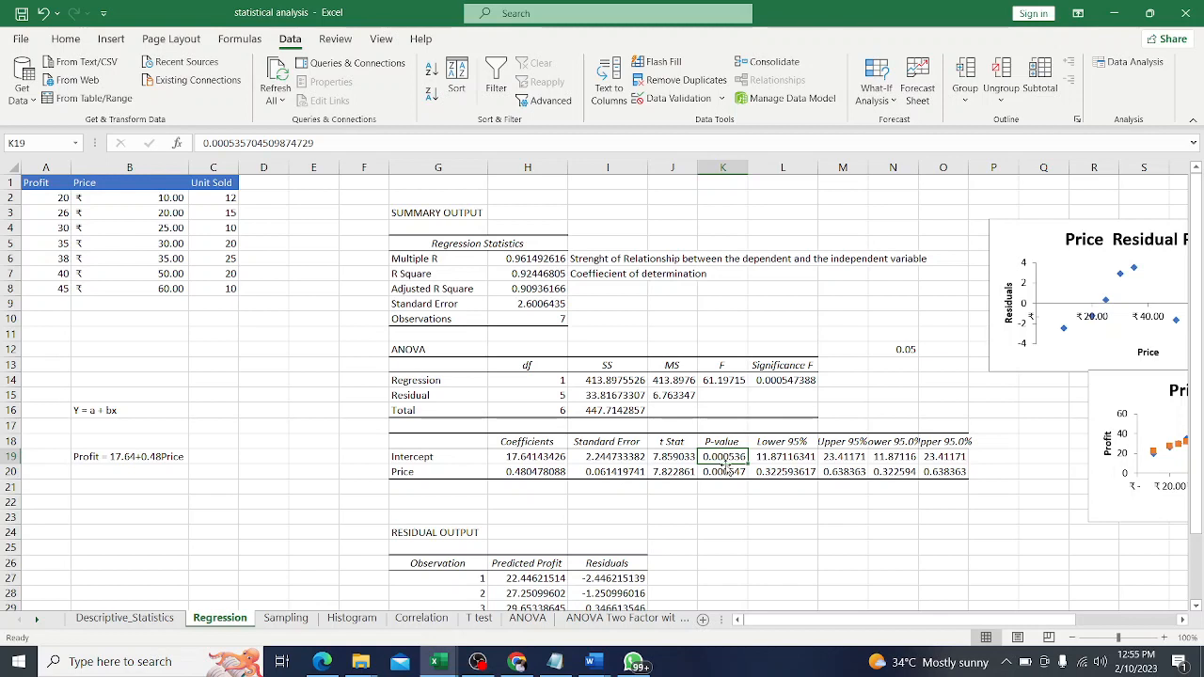
pyautogui.click(770, 367)
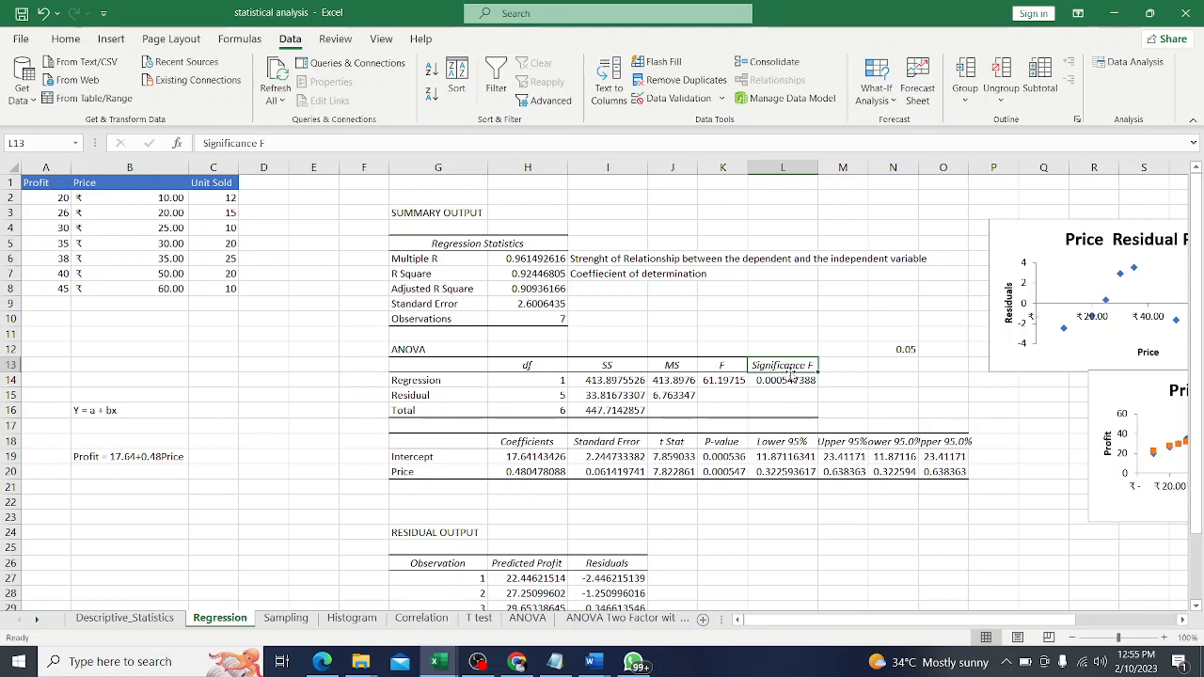
pyautogui.click(724, 443)
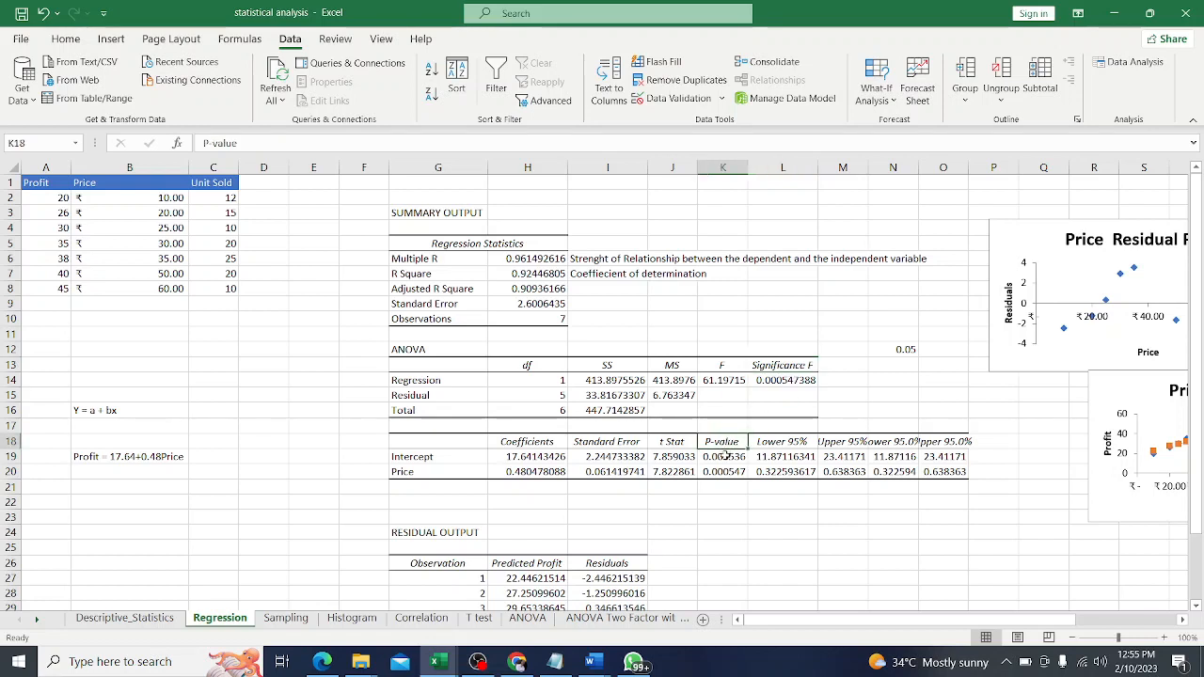
pyautogui.click(725, 456)
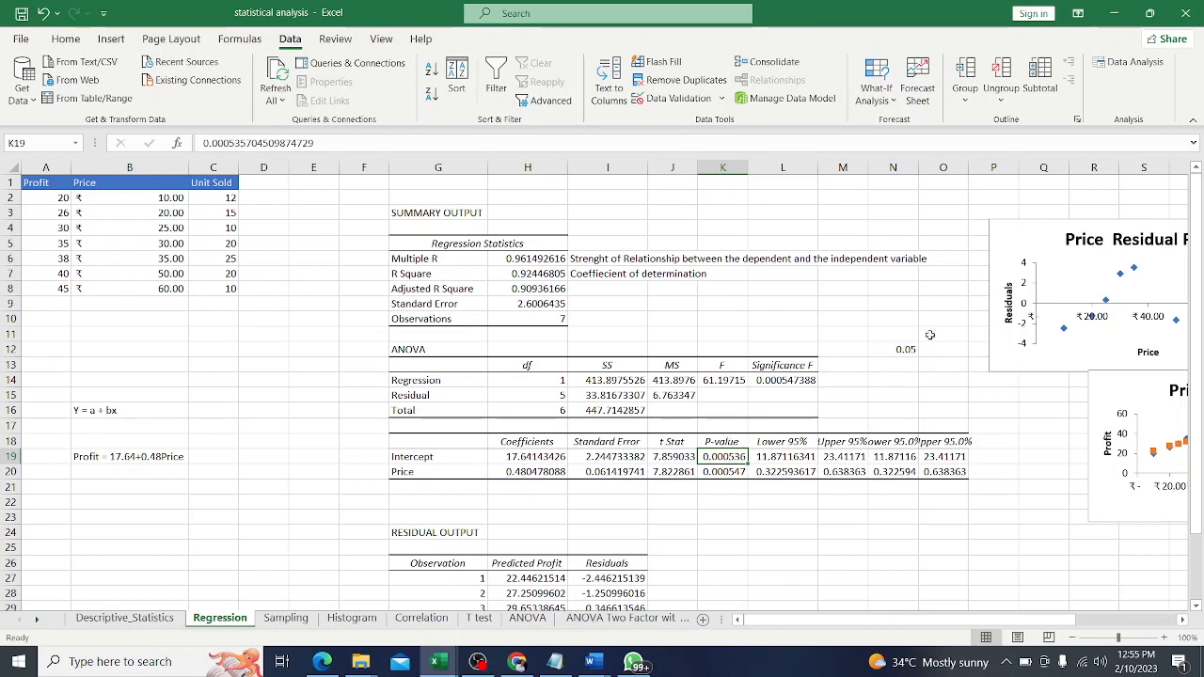
pyautogui.click(736, 473)
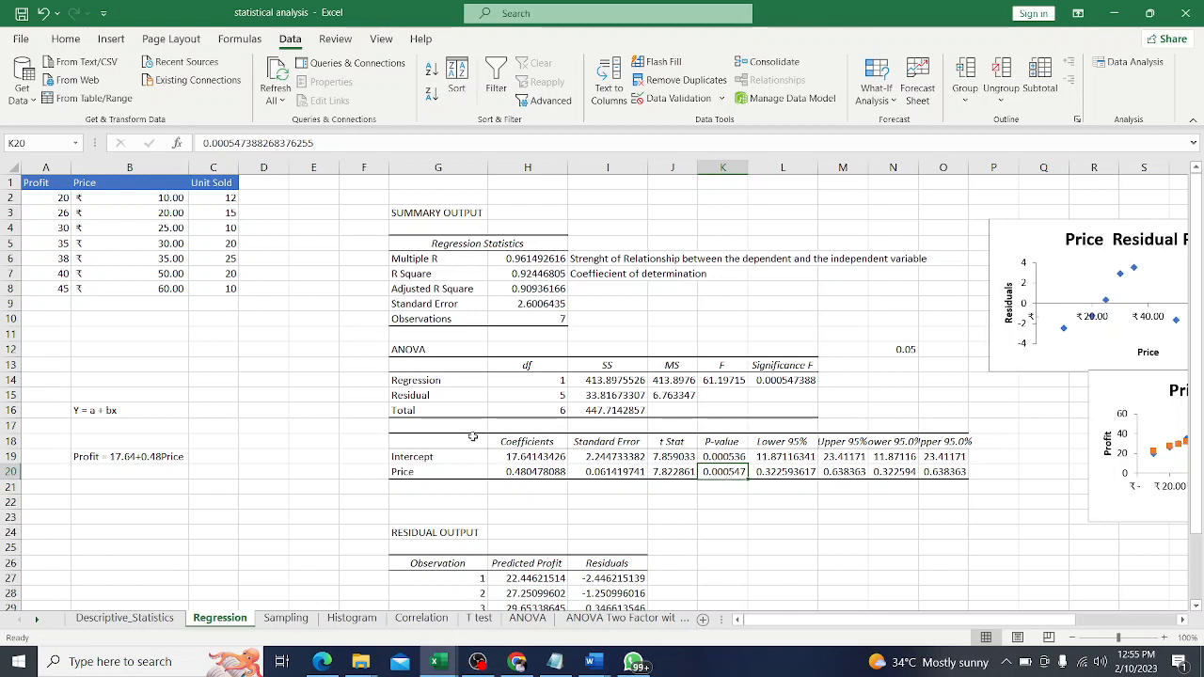
pyautogui.click(536, 475)
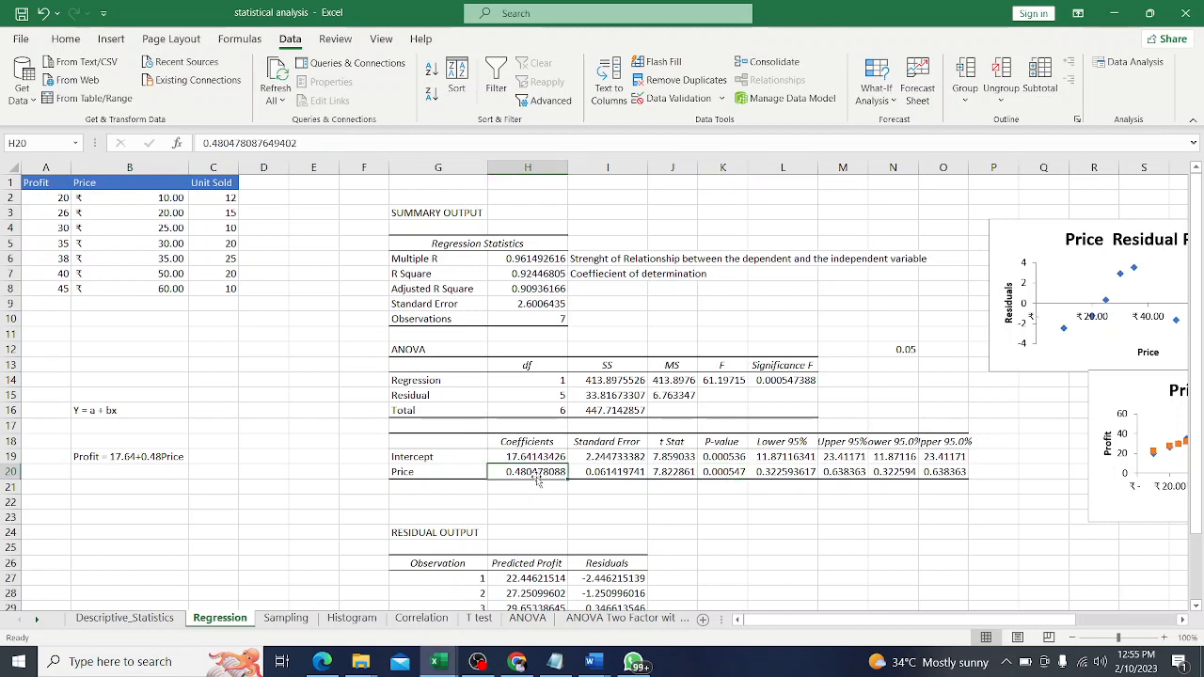
pyautogui.click(736, 473)
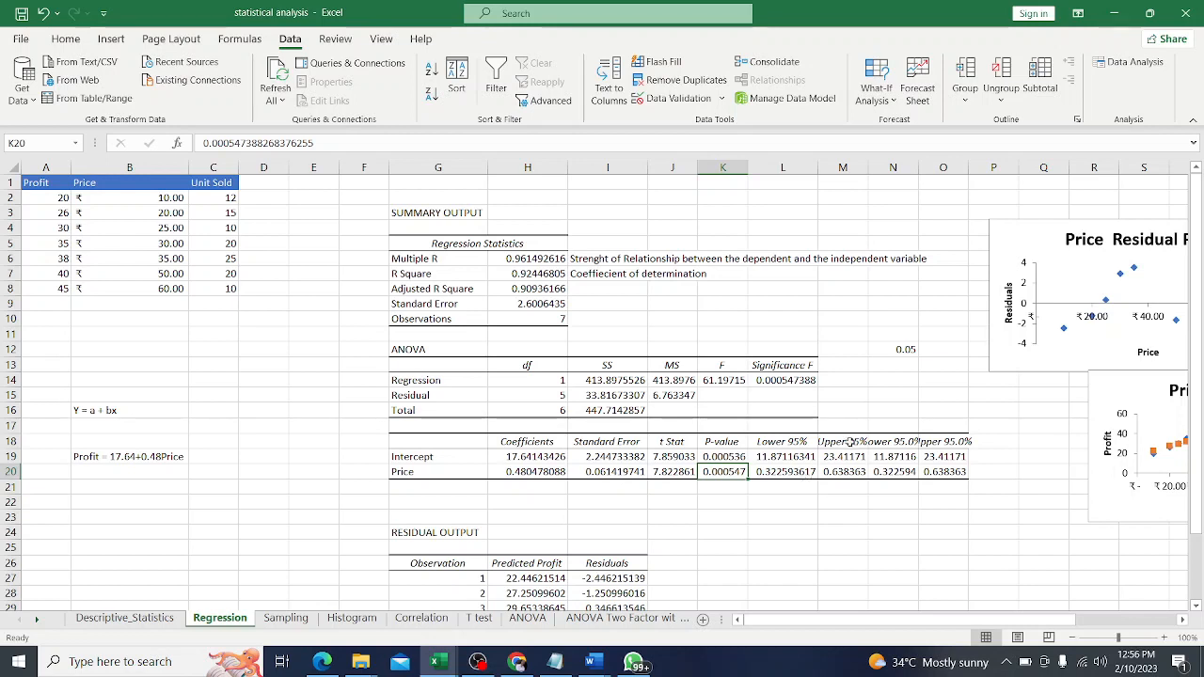
# AutoFit column M to its Upper 95% contents and review the residual output table.
pyautogui.doubleClick(868, 167)
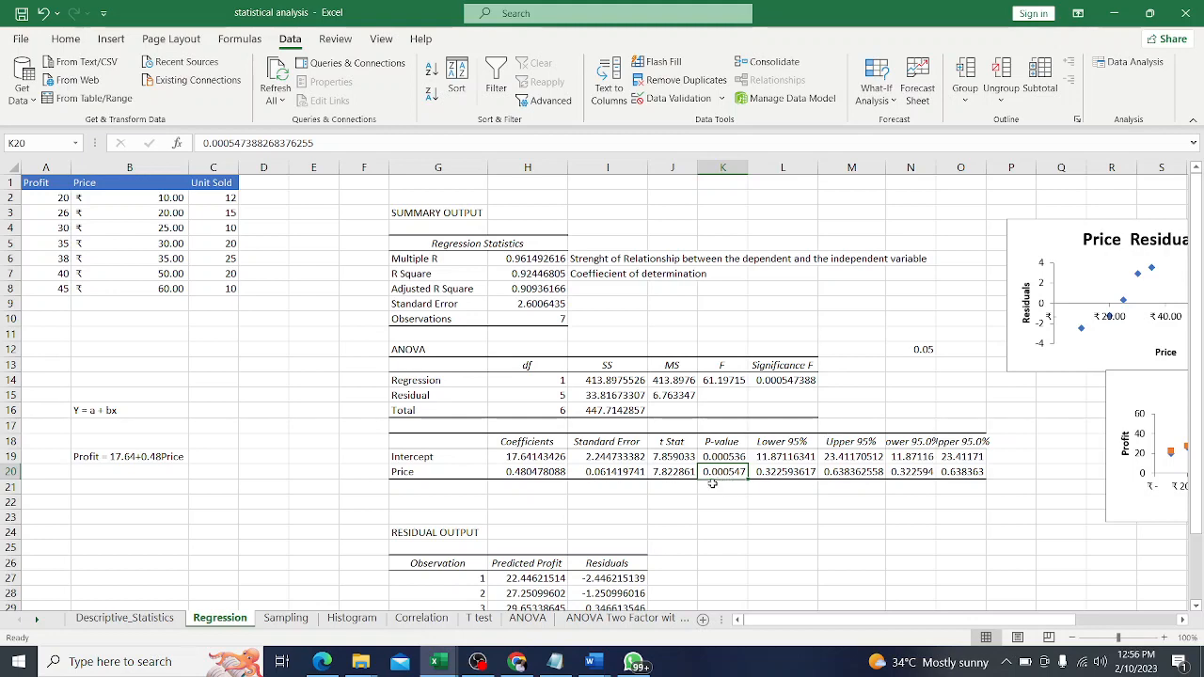
pyautogui.scroll(-2, 945, 499)
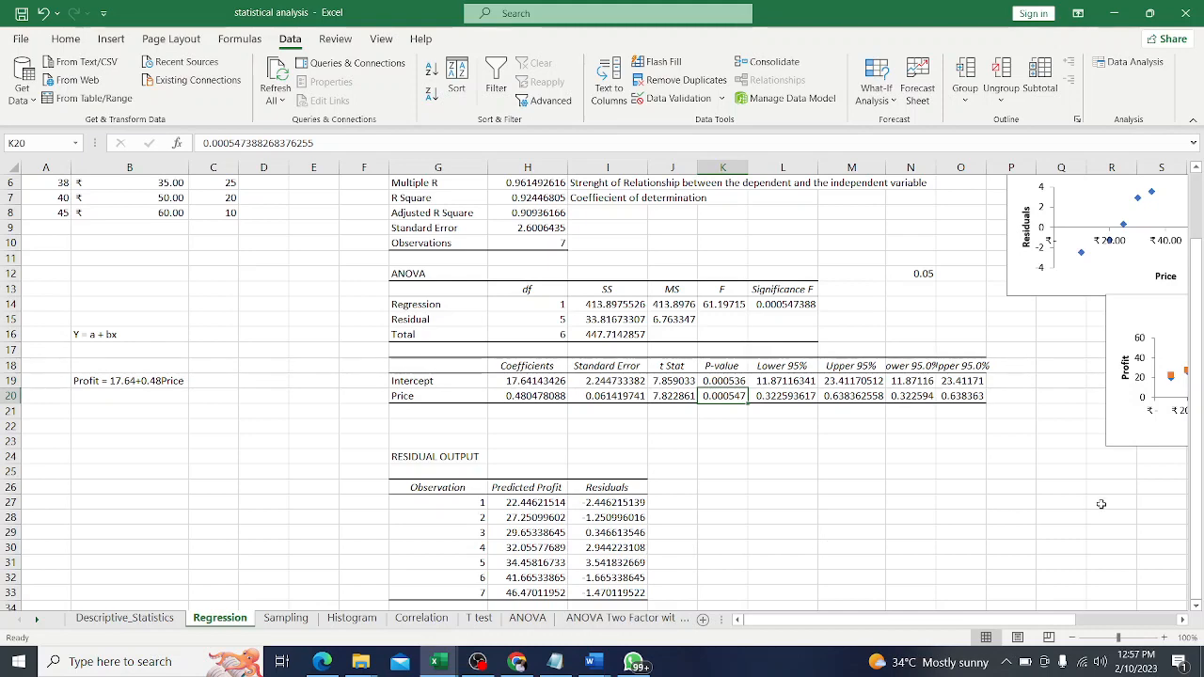
pyautogui.moveTo(1196, 550); pyautogui.dragTo(1185, 423)
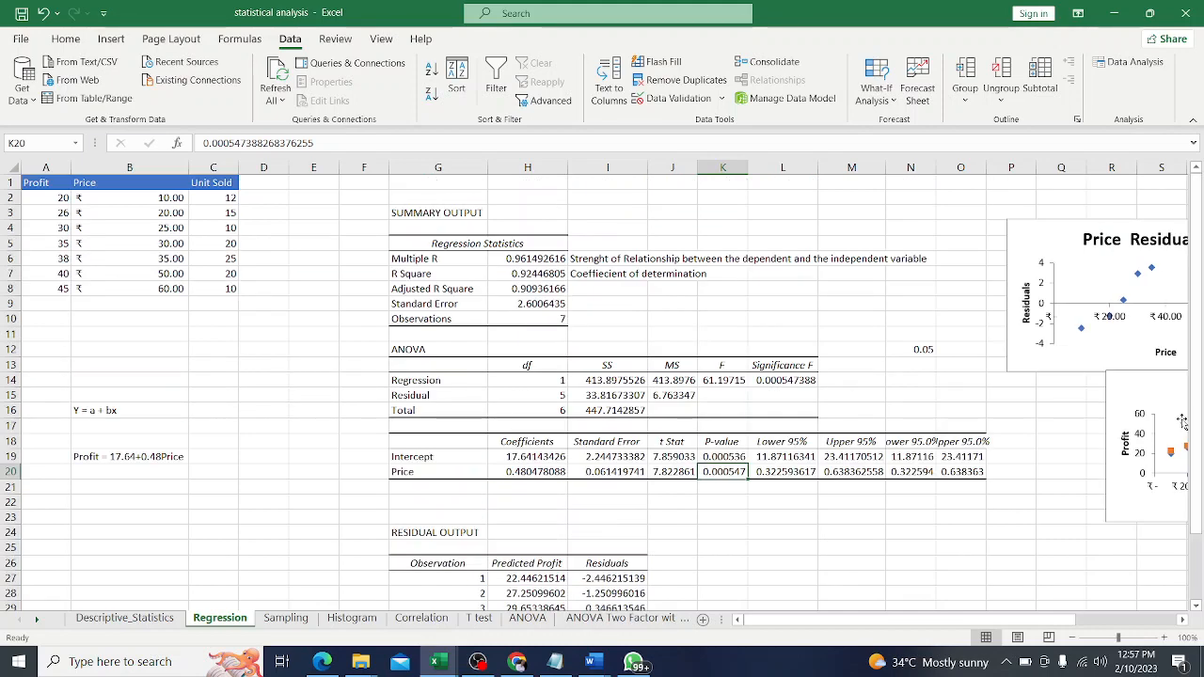
# Separate the overlapping Price Line Fit Plot and Price Residual Plot by moving the two charts apart.
pyautogui.moveTo(1055, 621); pyautogui.dragTo(1162, 622)
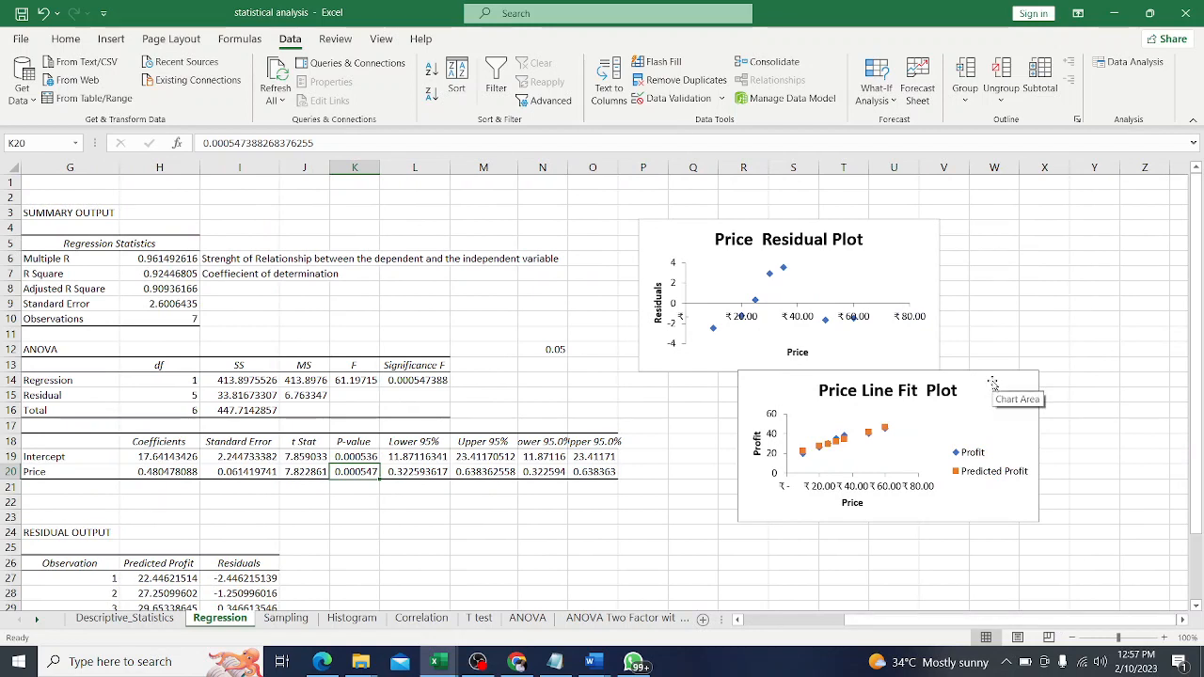
pyautogui.moveTo(998, 393); pyautogui.dragTo(1147, 284)
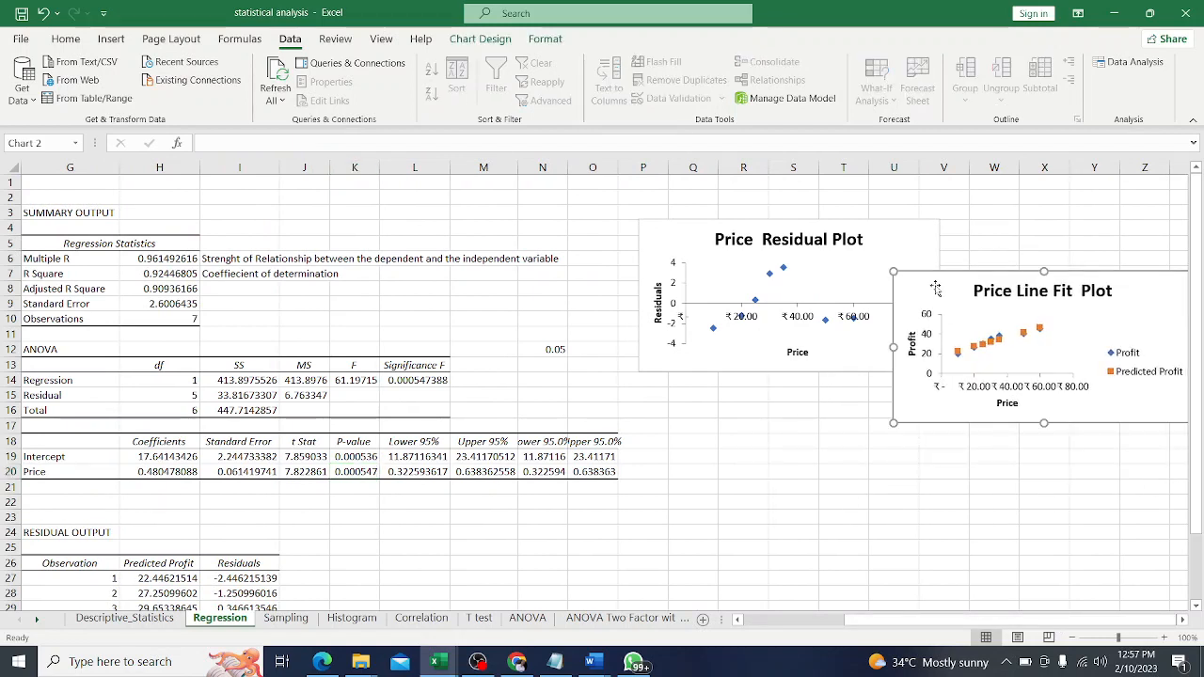
pyautogui.moveTo(653, 232); pyautogui.dragTo(577, 205)
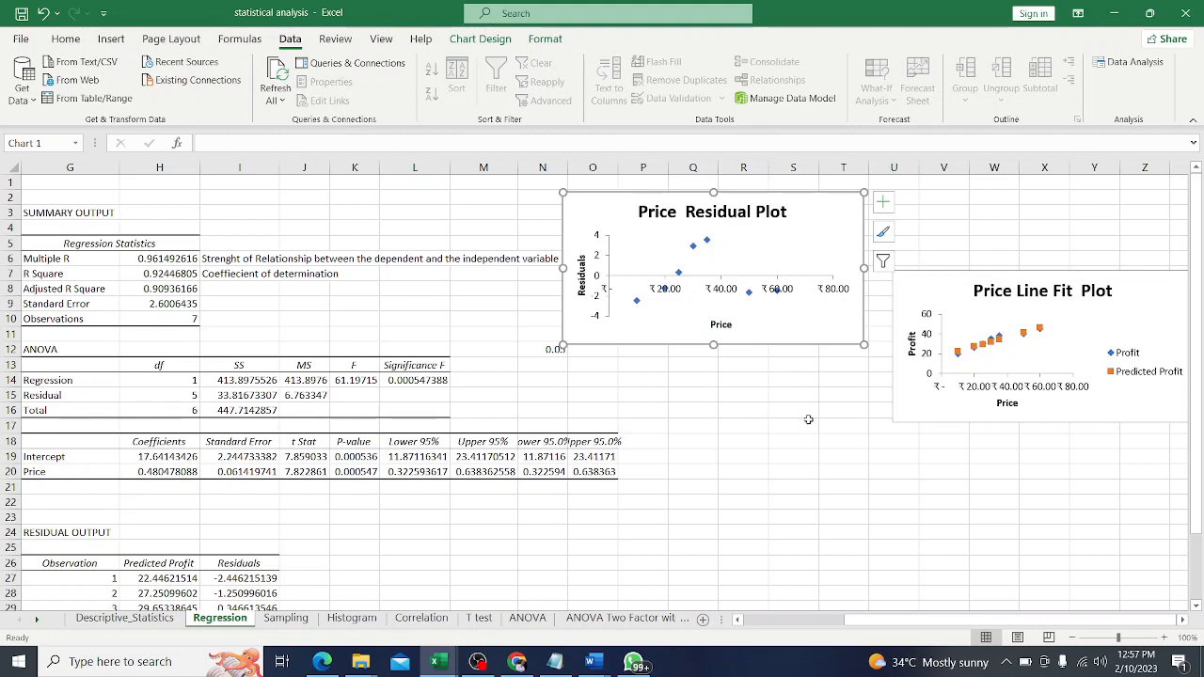
# Select the Residuals column I26:I33 in the residual output and compare it with the Price Residual Plot.
pyautogui.moveTo(1191, 231); pyautogui.dragTo(1201, 362)
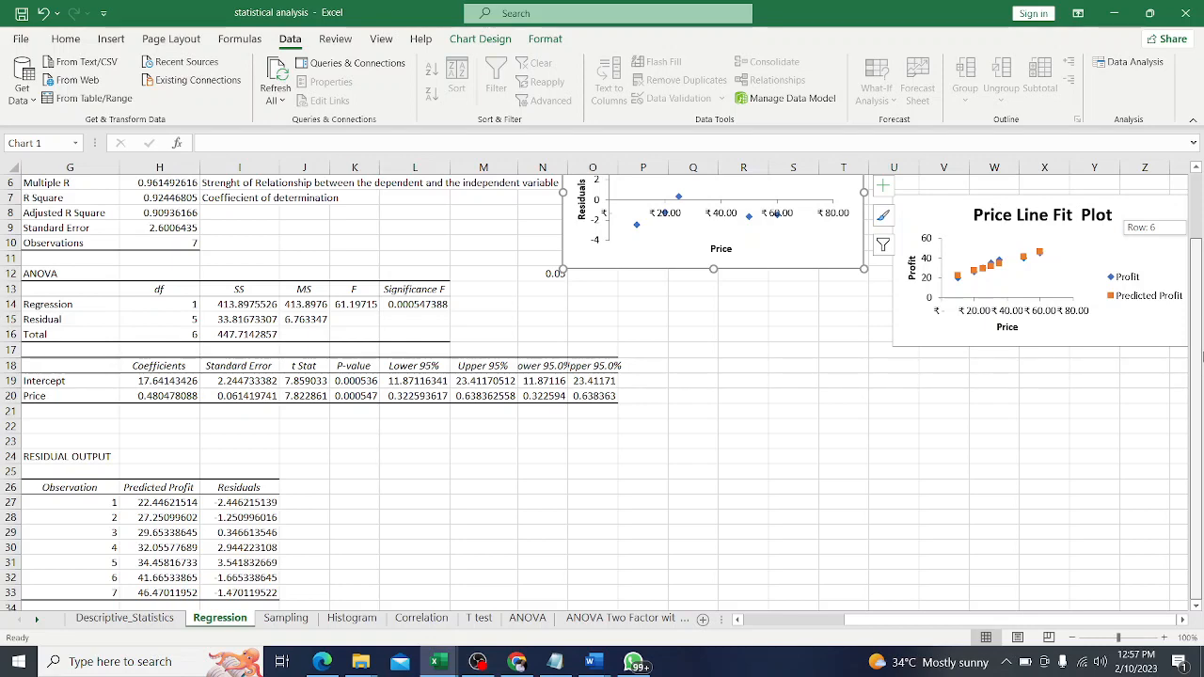
pyautogui.moveTo(1196, 295); pyautogui.dragTo(1194, 233)
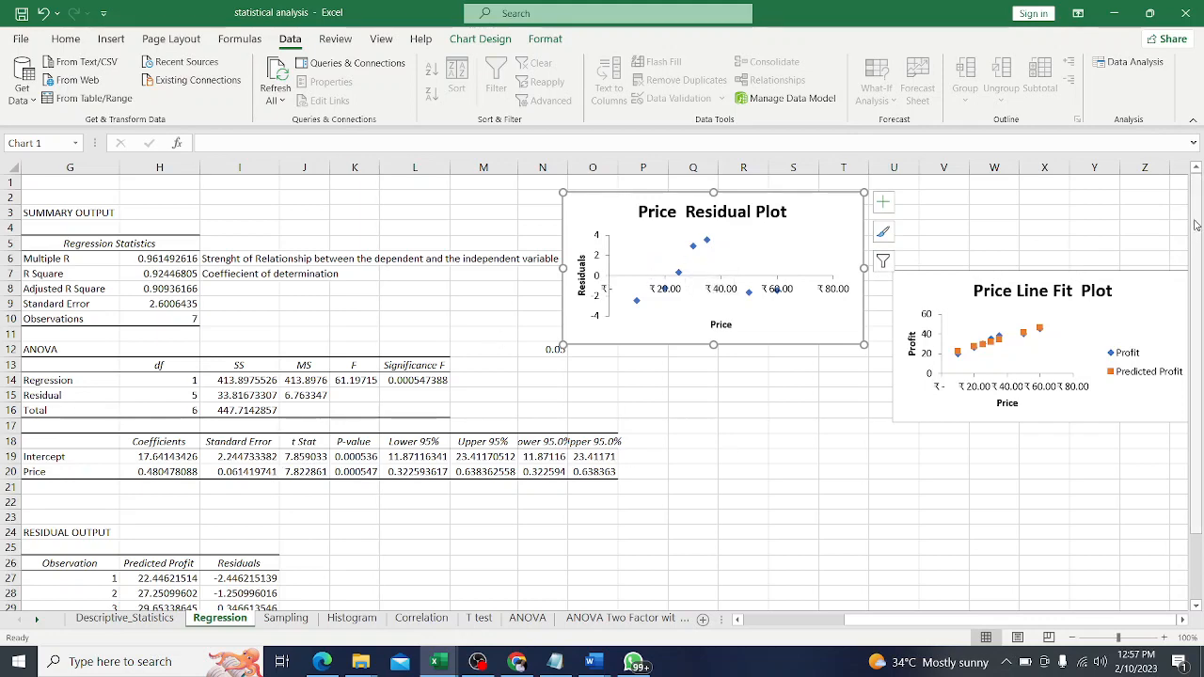
pyautogui.moveTo(1196, 228); pyautogui.dragTo(1196, 292)
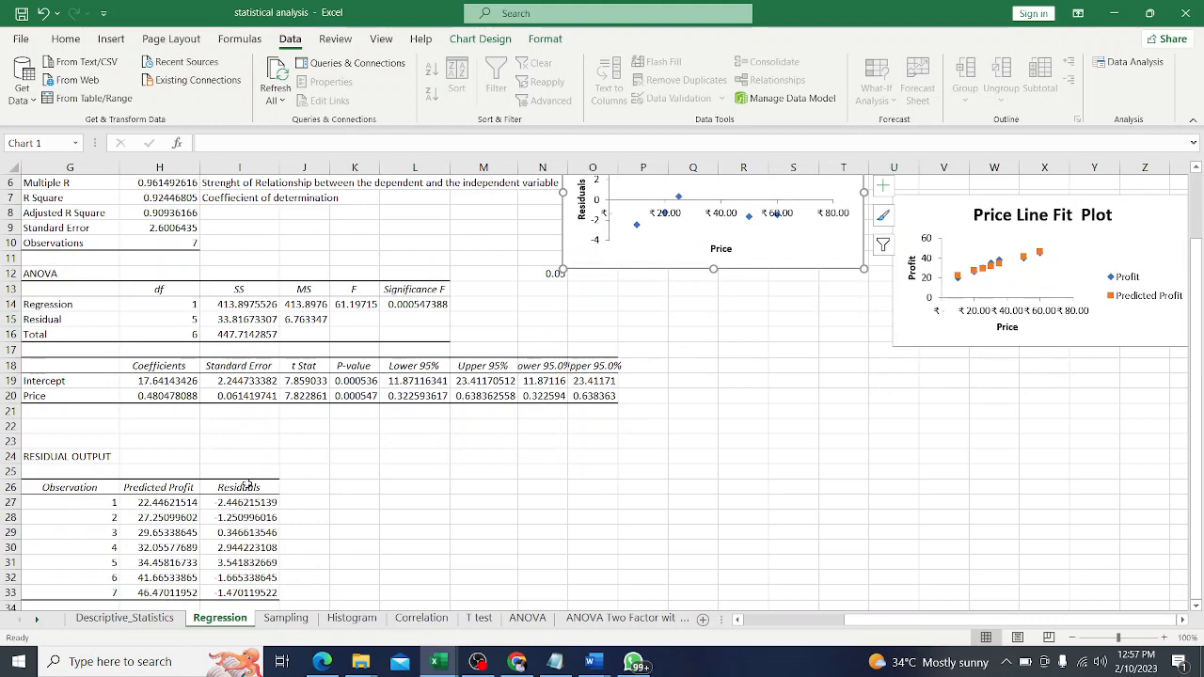
pyautogui.moveTo(242, 487); pyautogui.dragTo(268, 594)
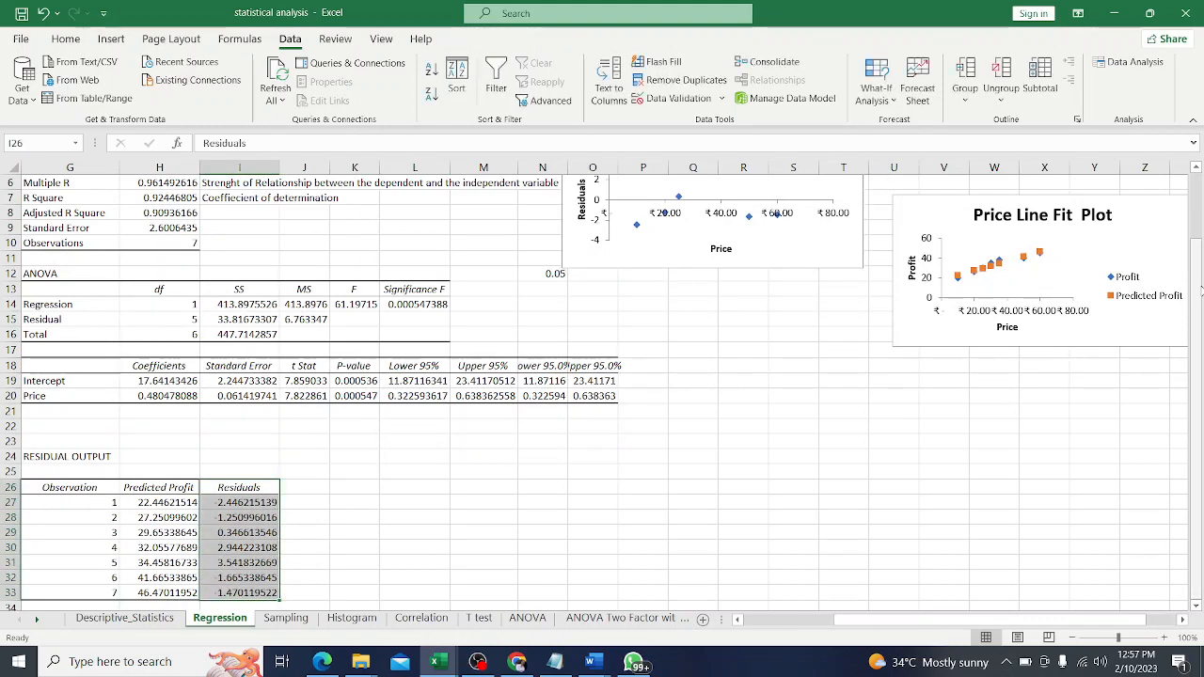
pyautogui.scroll(2, 1176, 282)
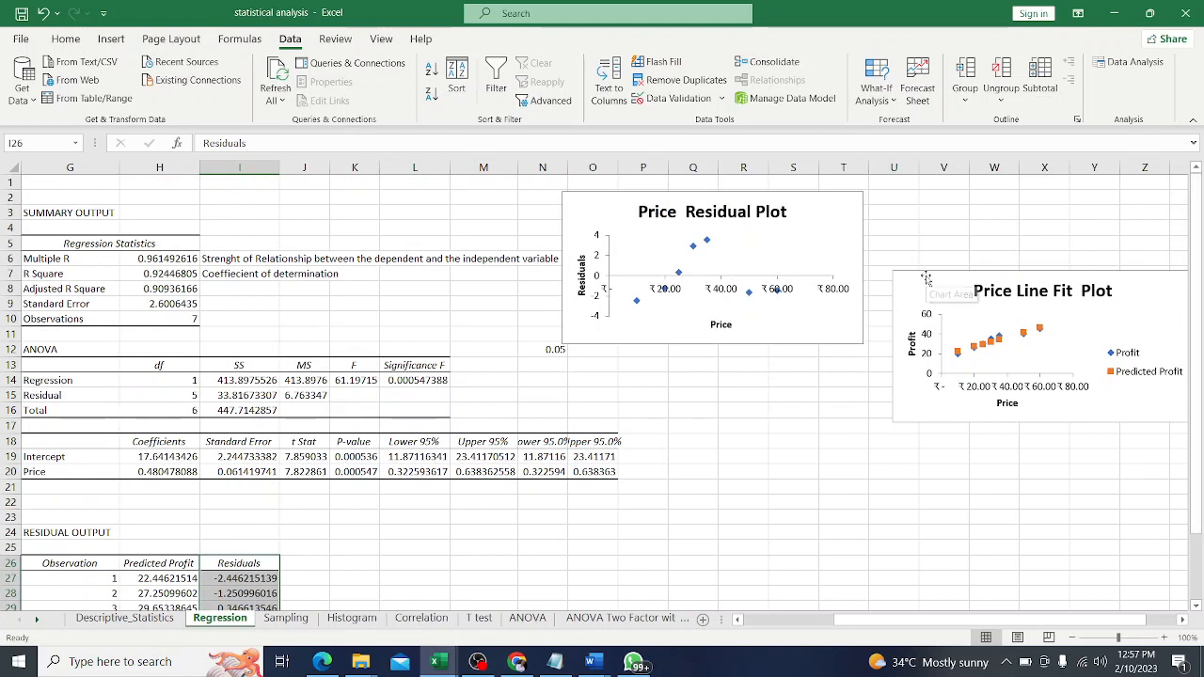
# Move the Price Line Fit Plot to about columns S to X, near the Price Residual Plot, and compare it with the predicted profits.
pyautogui.moveTo(995, 279); pyautogui.dragTo(872, 344)
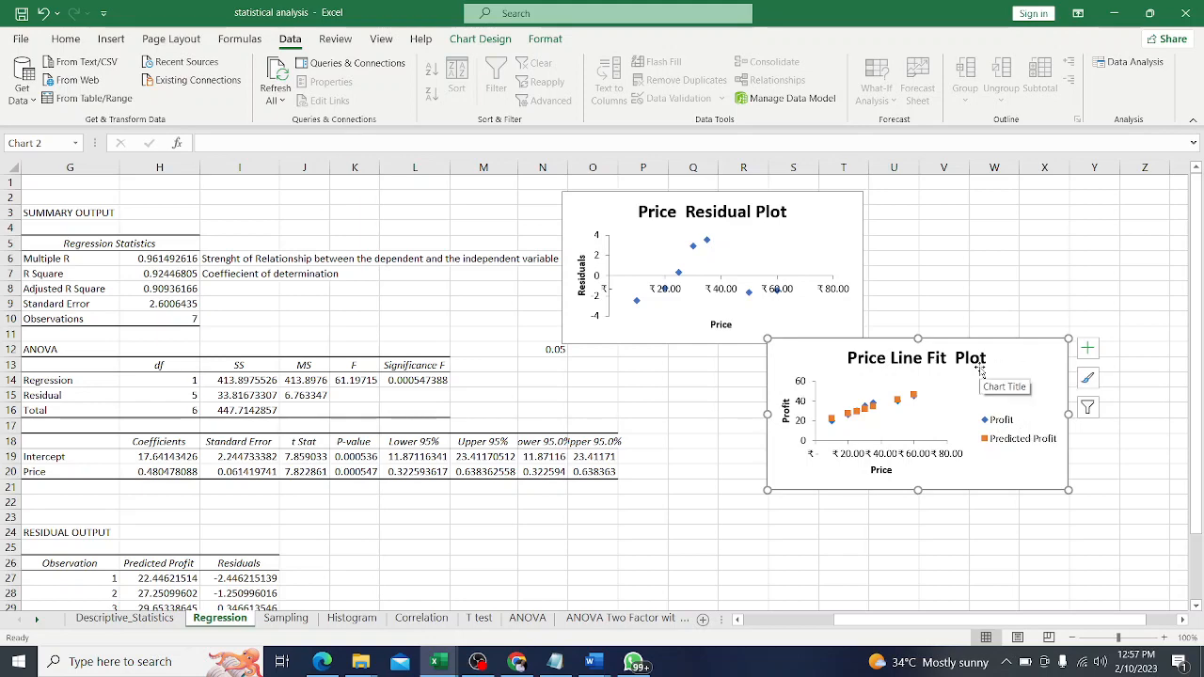
pyautogui.click(1200, 263)
pyautogui.moveTo(1200, 264); pyautogui.dragTo(1199, 279)
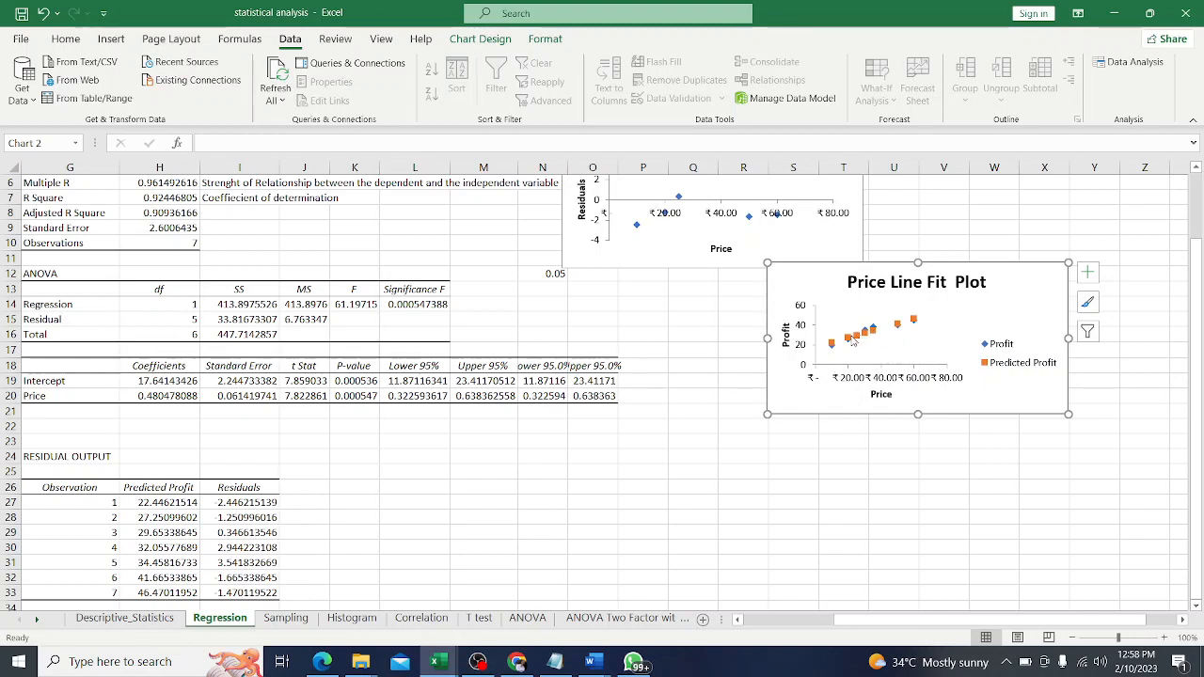
# Enlarge and reposition the Price Line Fit Plot to span about columns R to Z and rows 13 to 32, then deselect it.
pyautogui.moveTo(833, 347)
pyautogui.moveTo(768, 416); pyautogui.dragTo(654, 568)
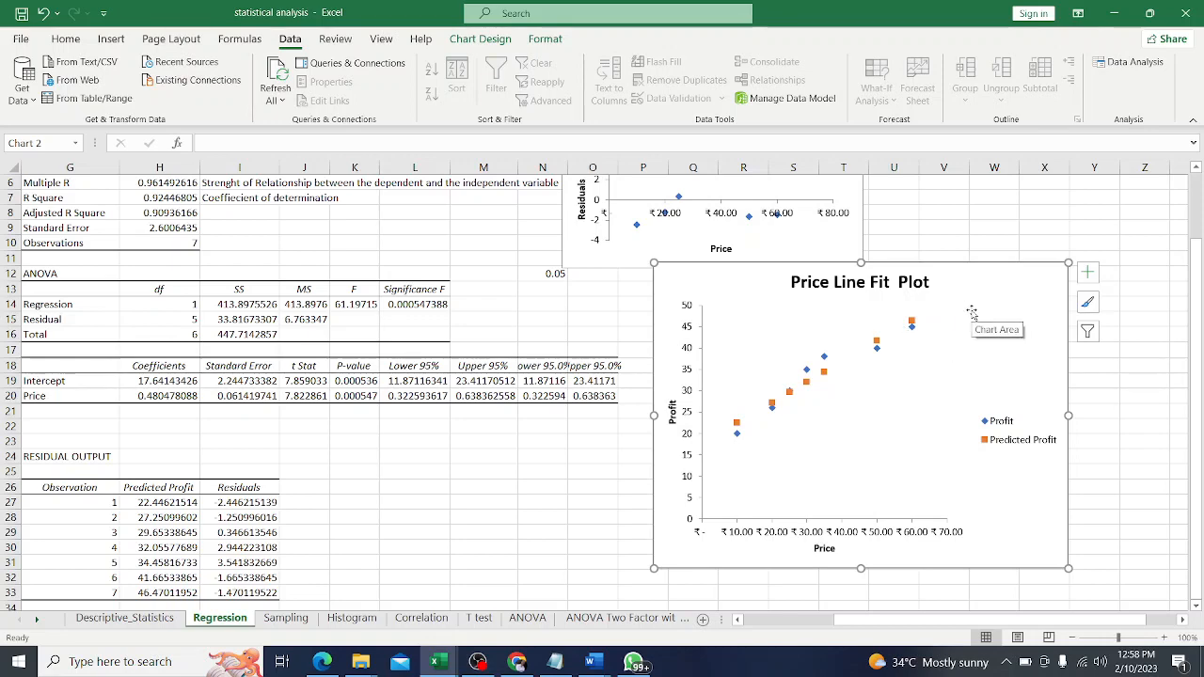
pyautogui.moveTo(972, 312); pyautogui.dragTo(1039, 323)
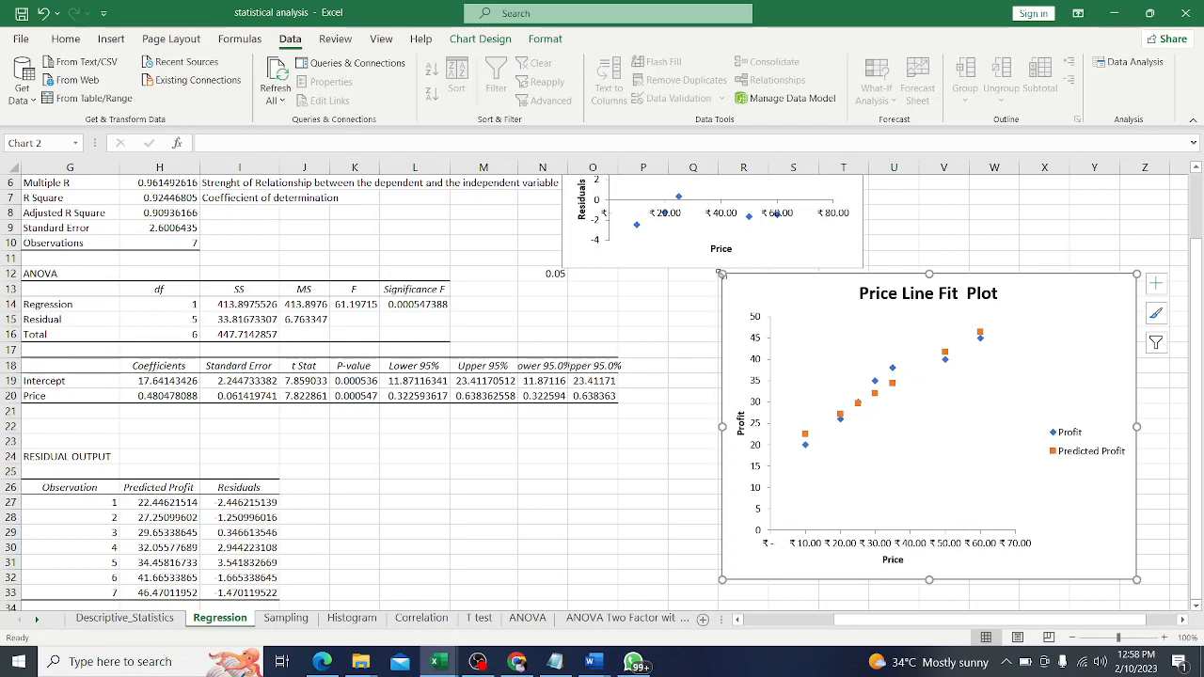
pyautogui.moveTo(722, 274); pyautogui.dragTo(745, 290)
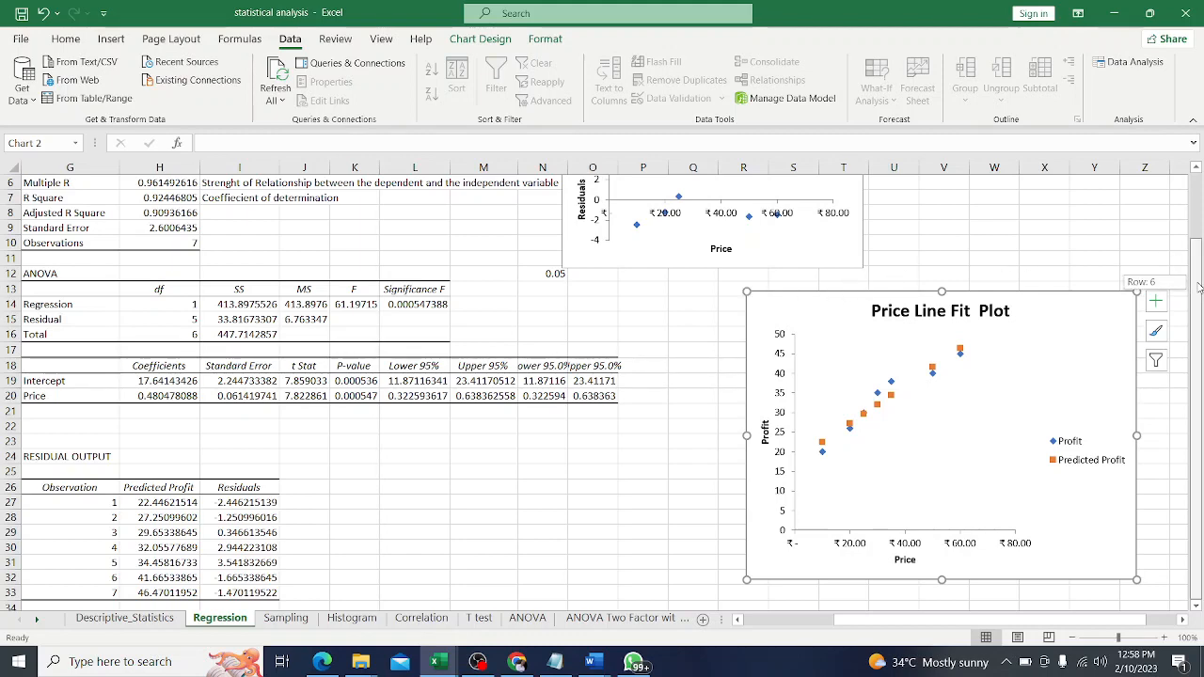
pyautogui.scroll(2, 1188, 273)
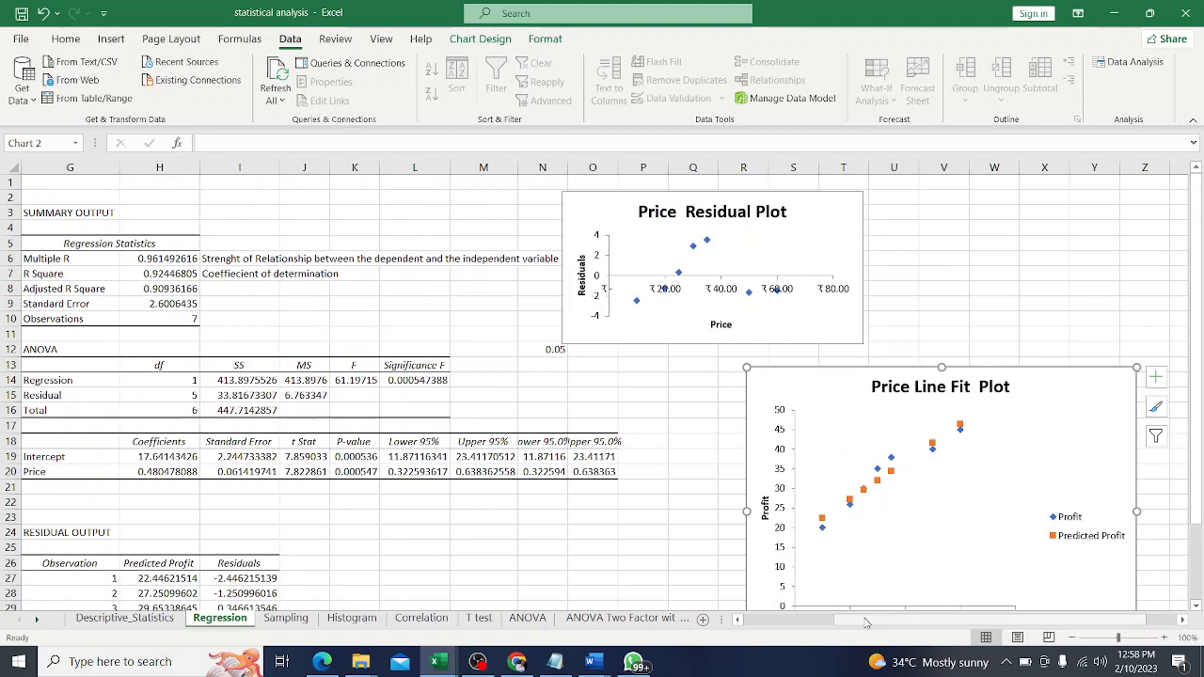
pyautogui.moveTo(871, 620); pyautogui.dragTo(759, 642)
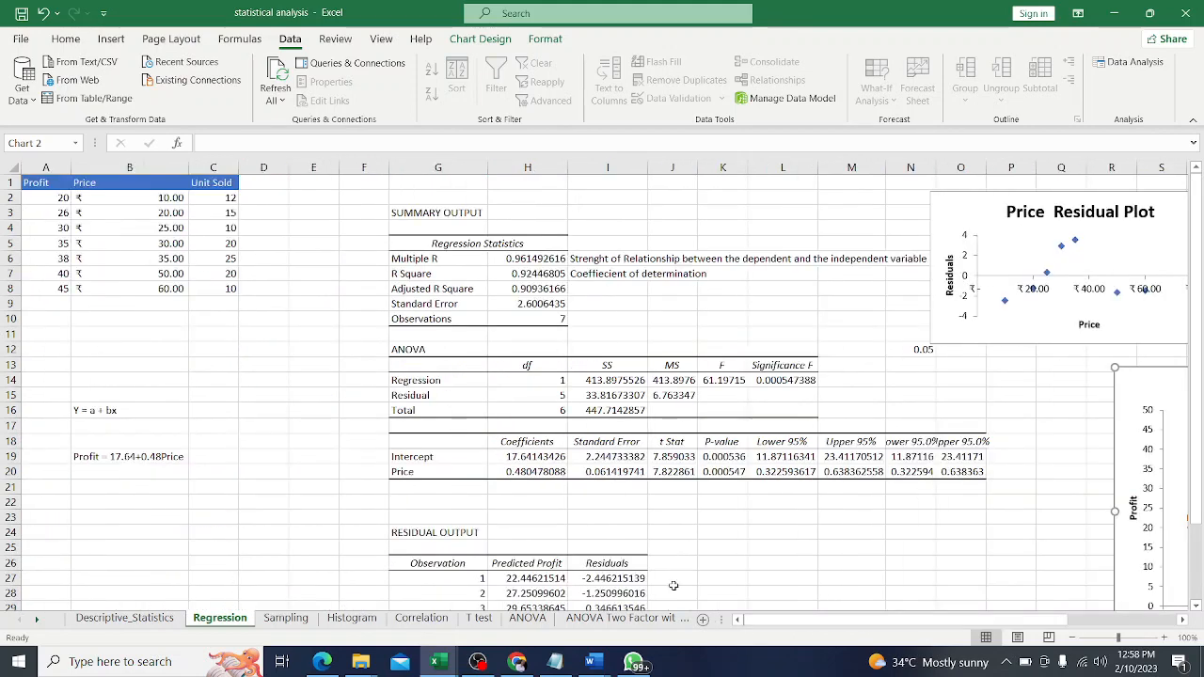
pyautogui.click(556, 532)
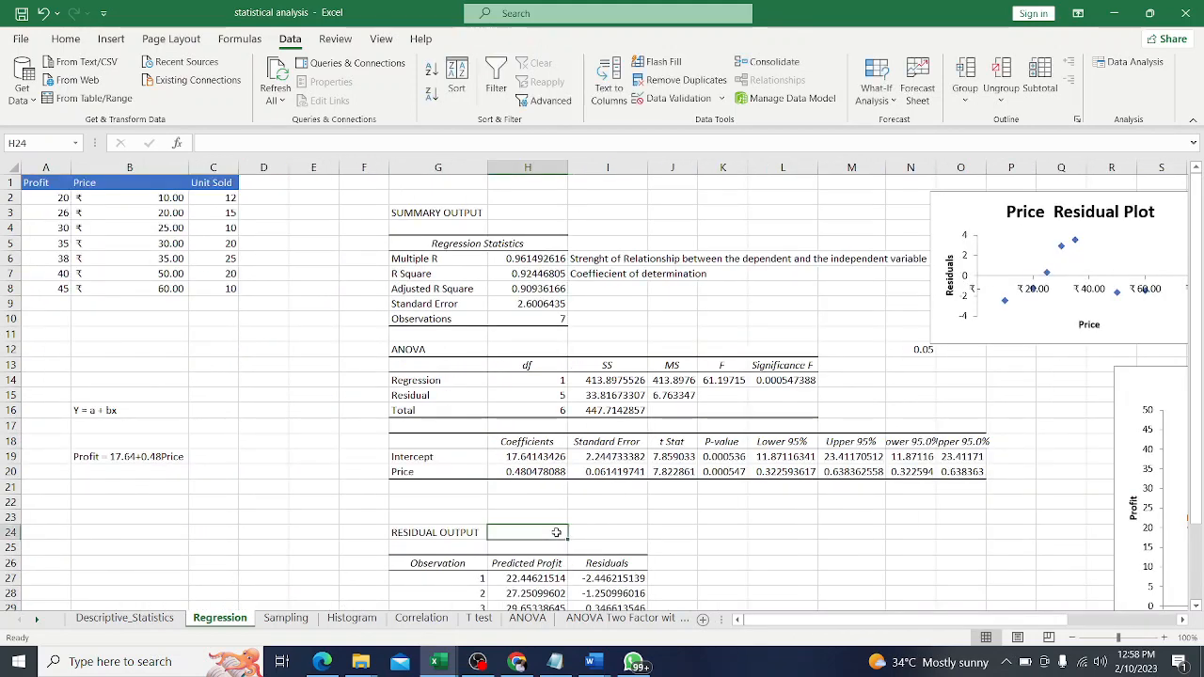
pyautogui.click(499, 513)
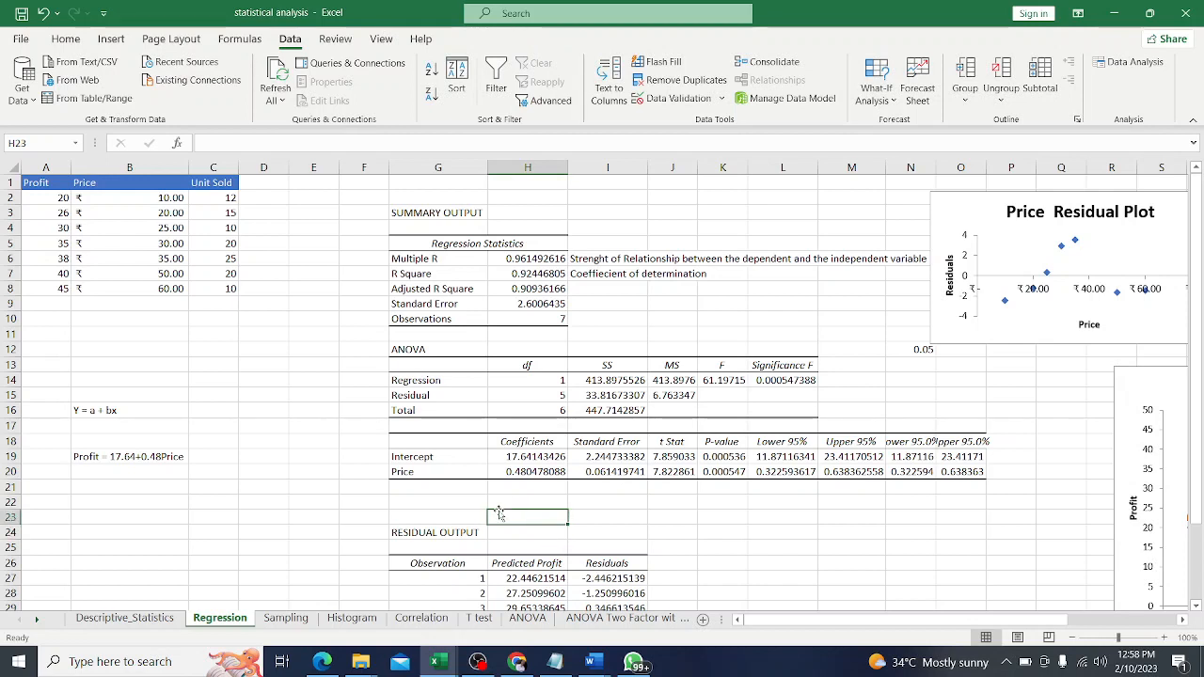
pyautogui.click(433, 513)
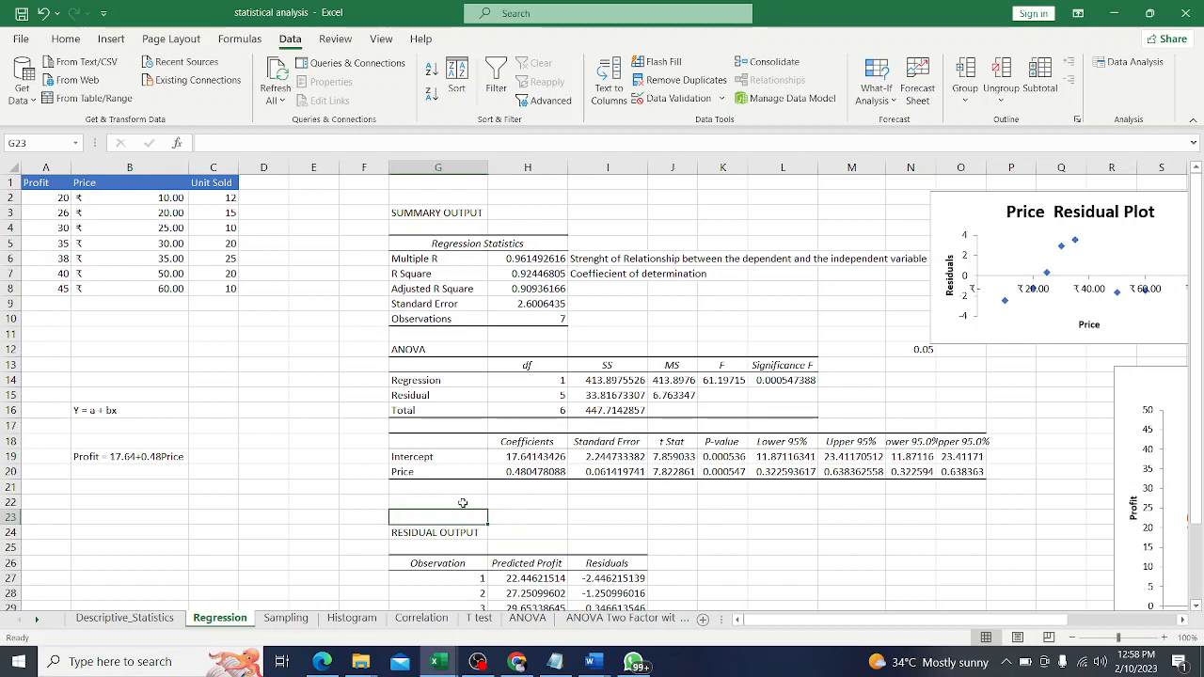
pyautogui.click(463, 503)
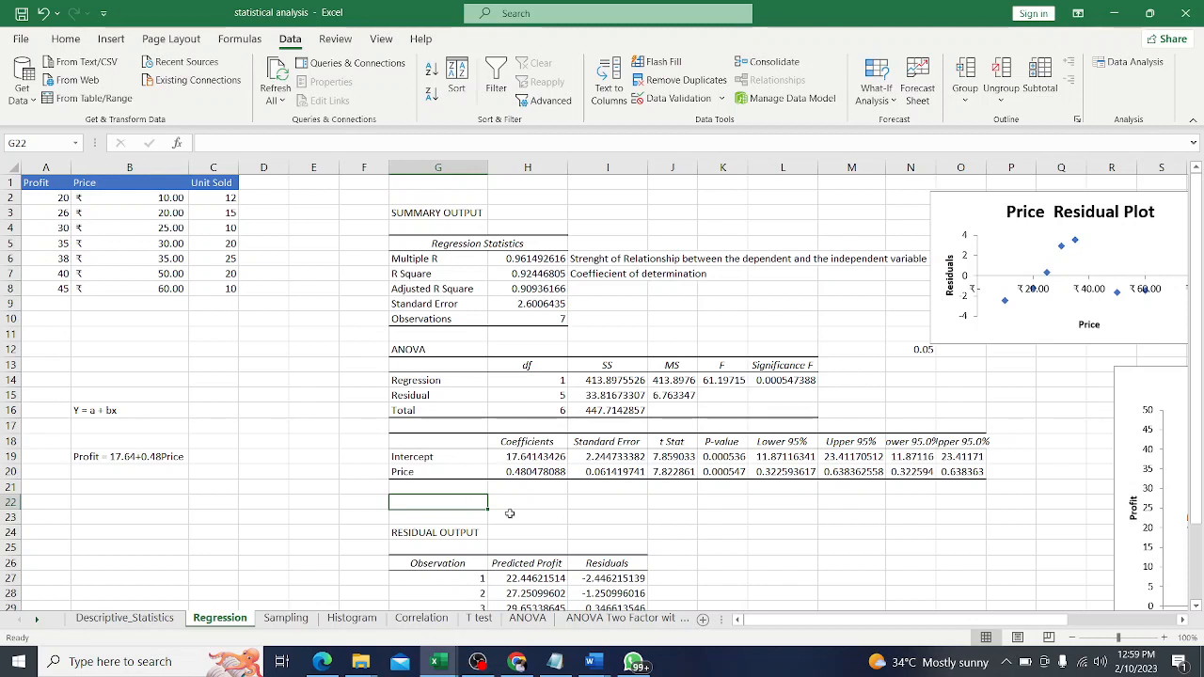
pyautogui.click(544, 508)
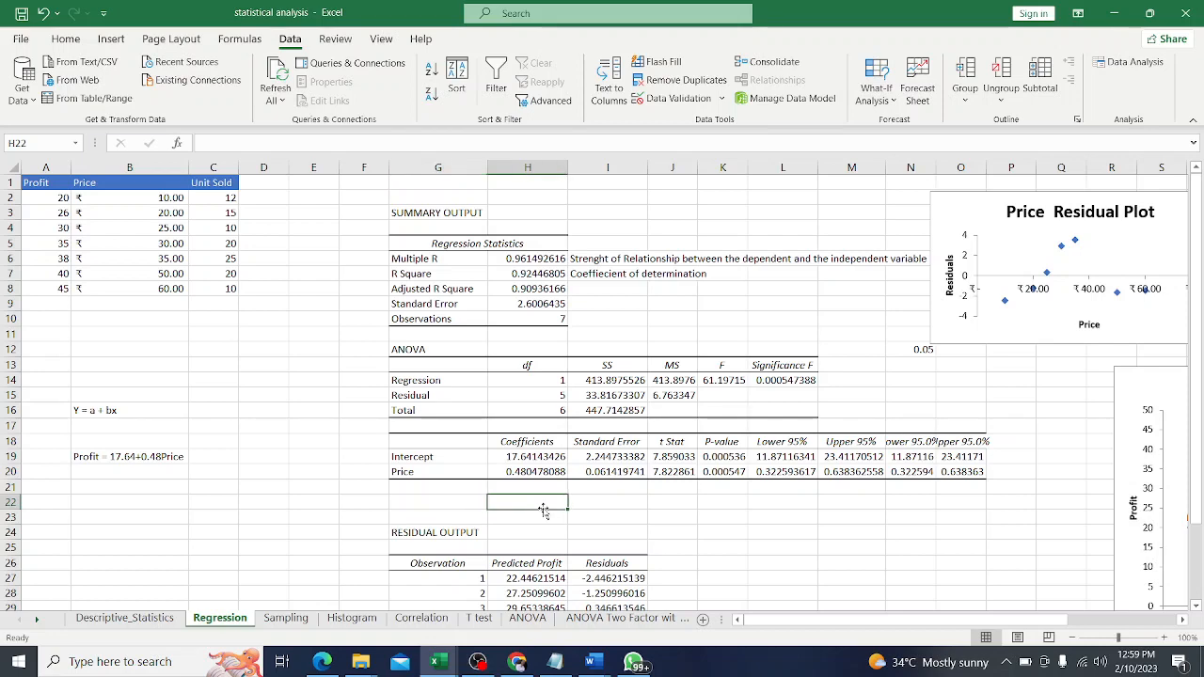